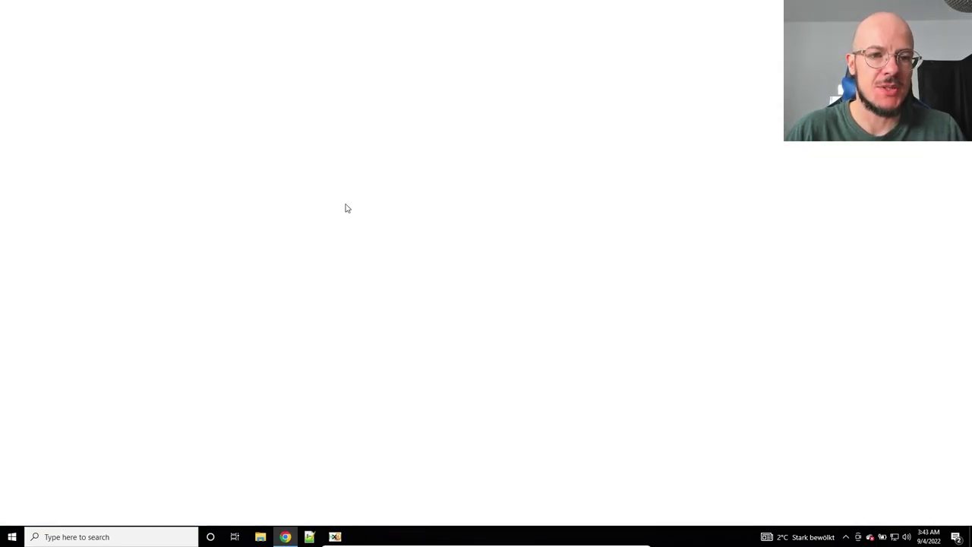
Search the web for "mandiant speakeasy", open its GitHub repository and close the spare empty browser tab.
{"action": "left_click", "coordinate": [202, 26]}
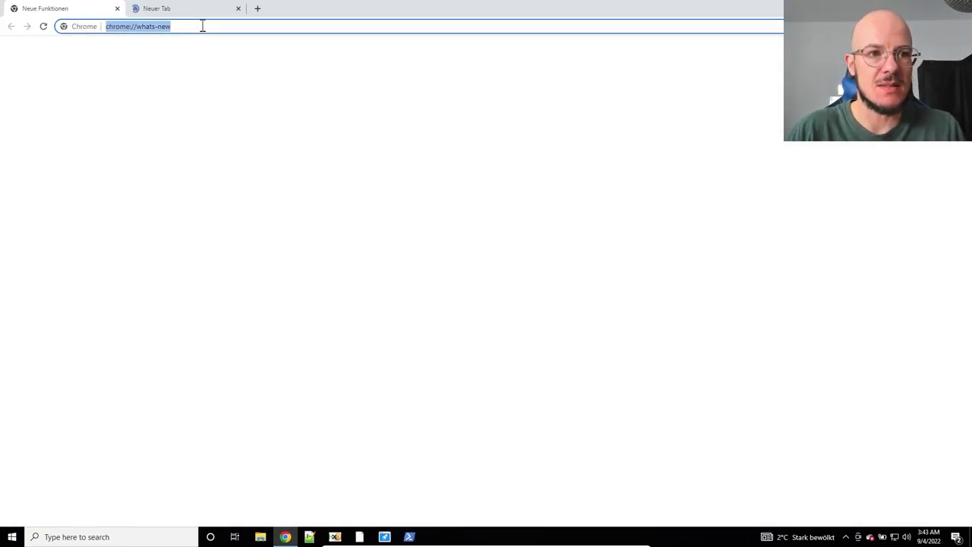
{"action": "type", "text": "mandian"}
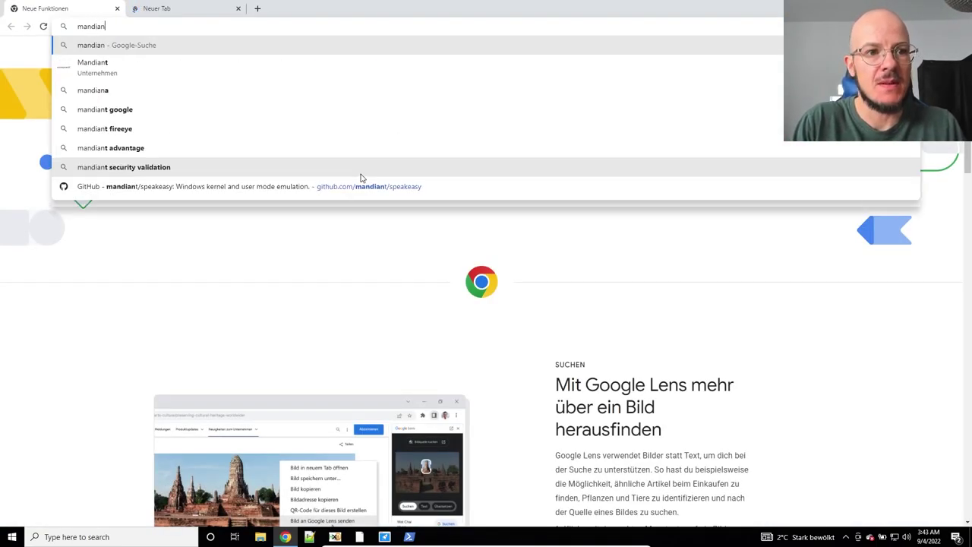
{"action": "type", "text": "t speakeasy"}
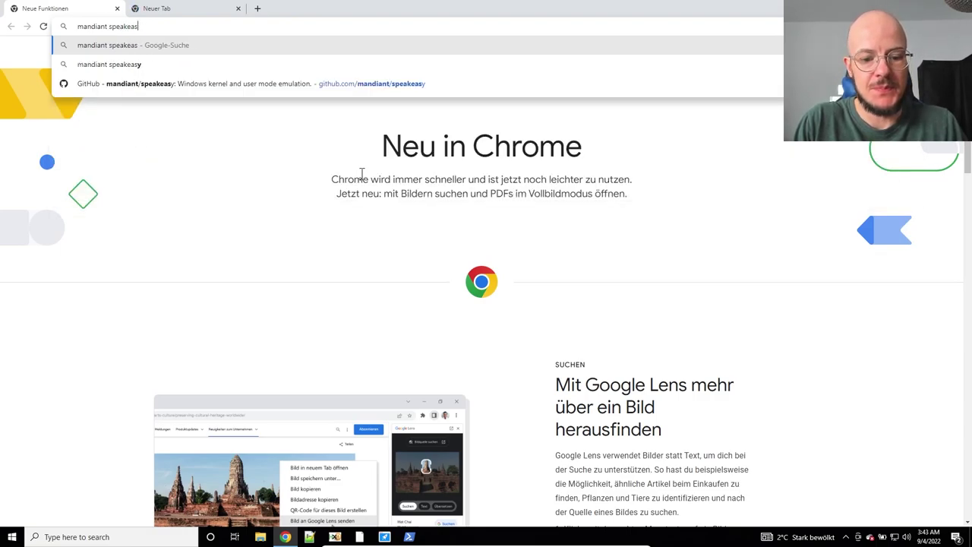
{"action": "key", "text": "Return"}
{"action": "left_click", "coordinate": [238, 8]}
{"action": "left_click", "coordinate": [214, 243]}
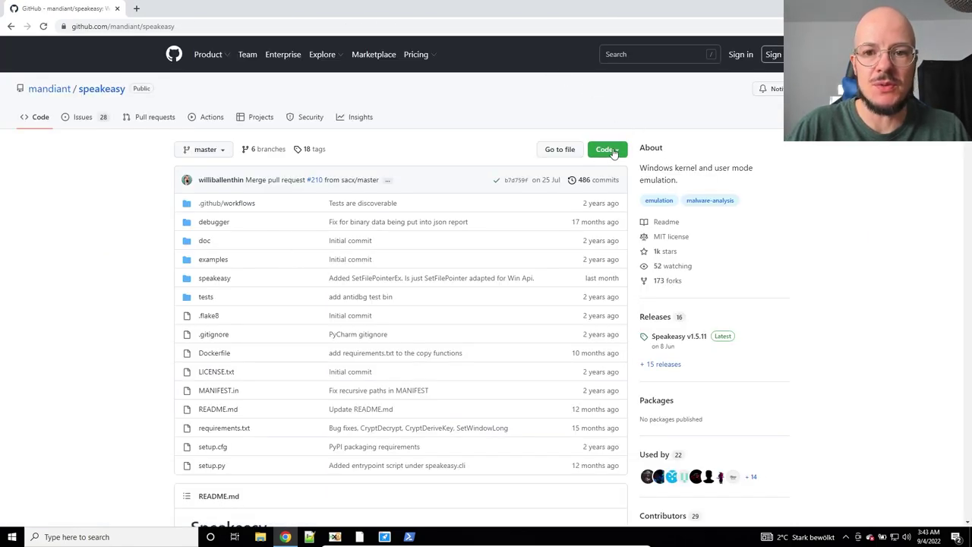
Examine the repository's code download options and the README's installation commands for requirements.txt and setup.py.
{"action": "left_click", "coordinate": [611, 152]}
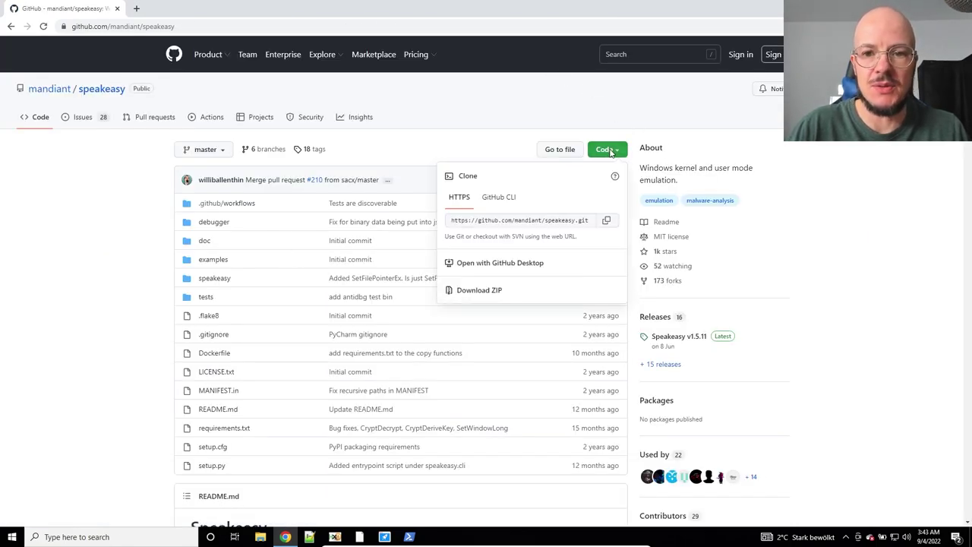
{"action": "left_click", "coordinate": [483, 295]}
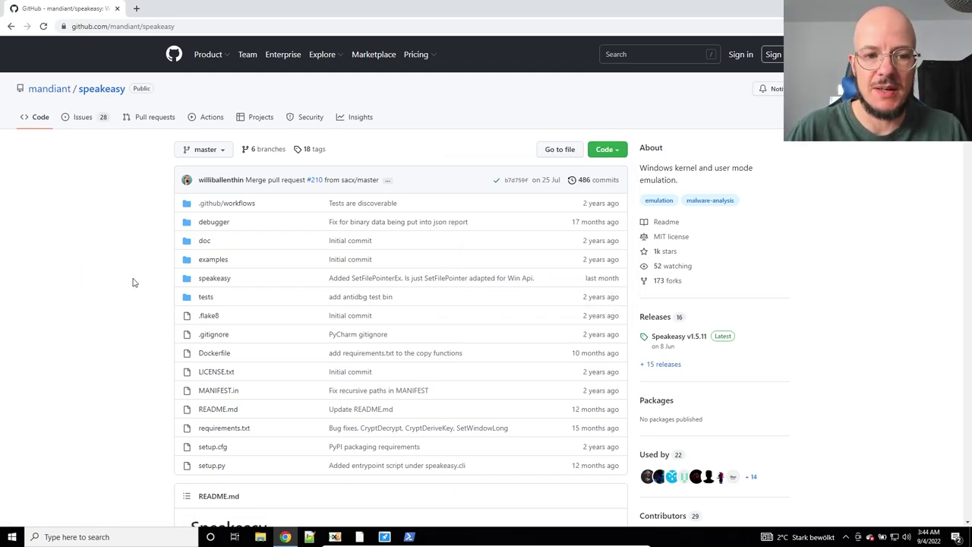
{"action": "scroll", "coordinate": [115, 241], "scroll_direction": "down", "scroll_amount": 5}
{"action": "scroll", "coordinate": [119, 227], "scroll_direction": "down", "scroll_amount": 3}
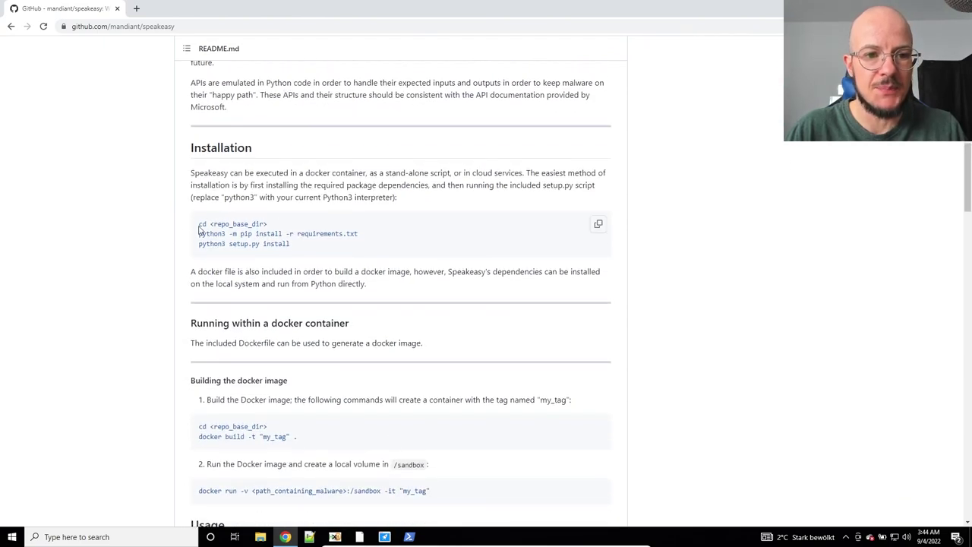
{"action": "left_click_drag", "start_coordinate": [199, 223], "coordinate": [304, 252]}
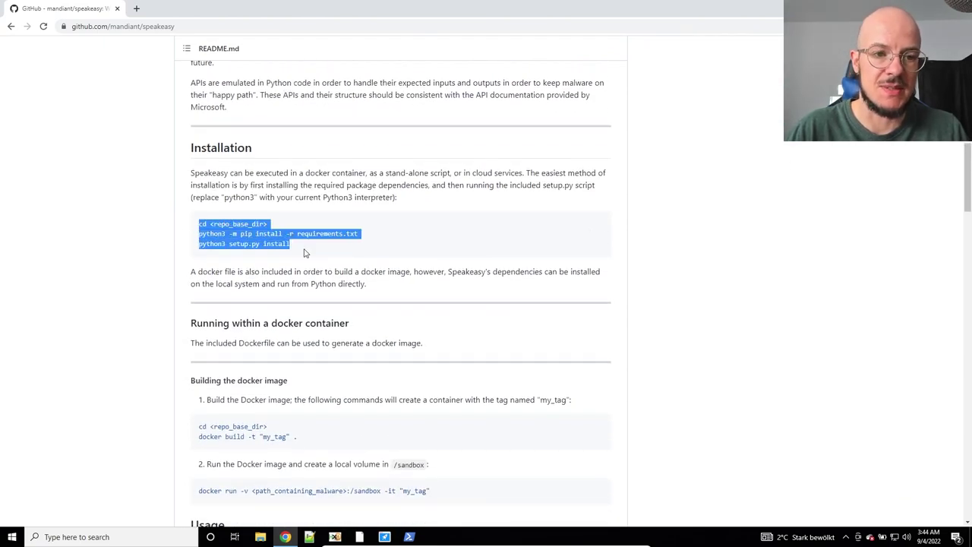
{"action": "left_click", "coordinate": [292, 248]}
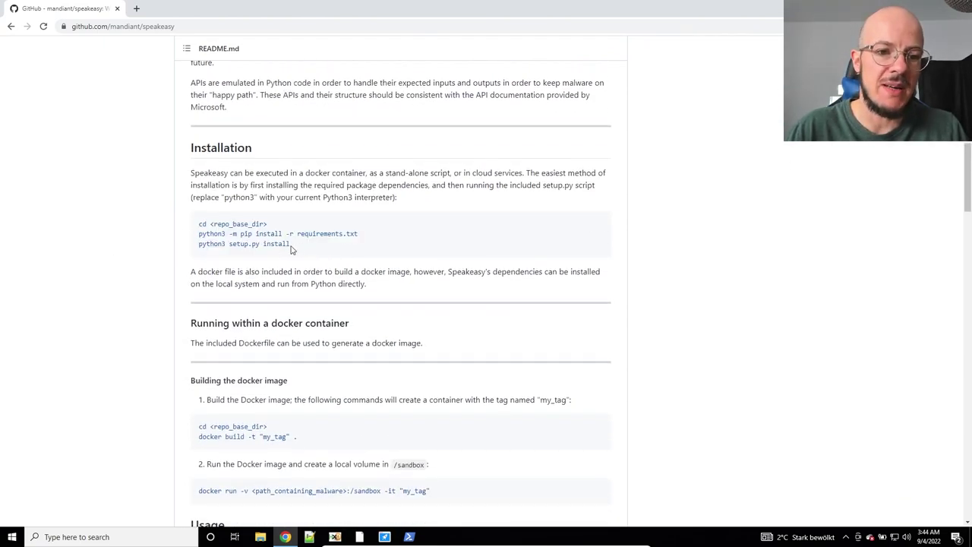
{"action": "left_click_drag", "start_coordinate": [293, 247], "coordinate": [195, 233]}
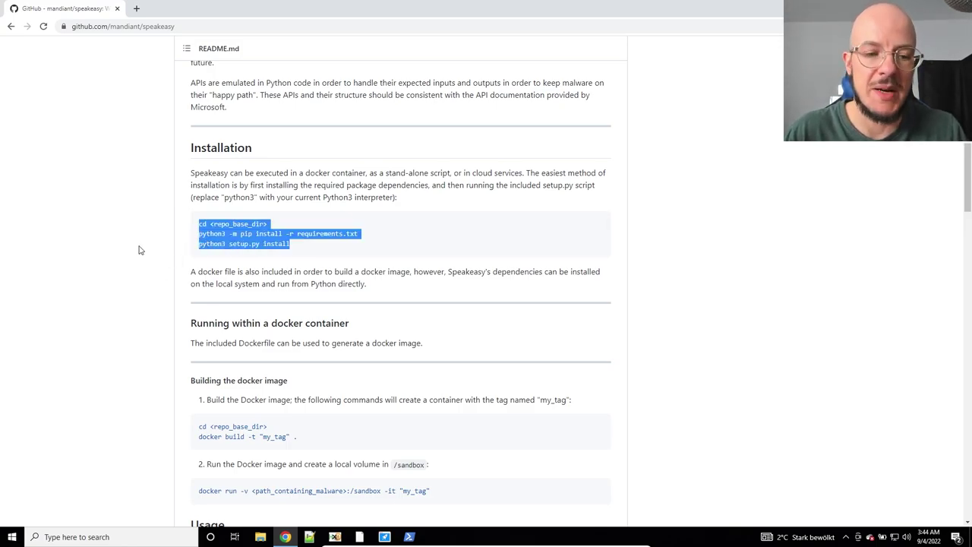
{"action": "left_click", "coordinate": [226, 272]}
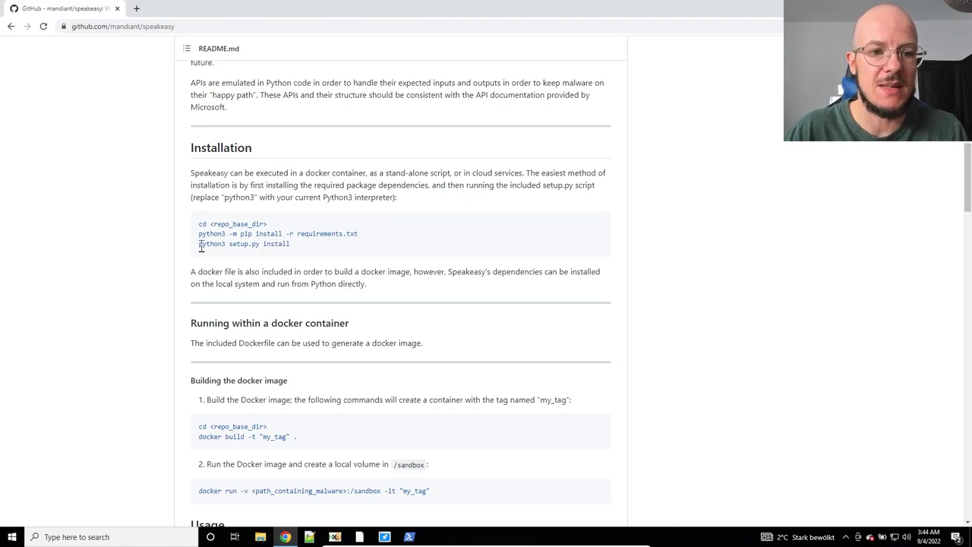
{"action": "left_click_drag", "start_coordinate": [198, 233], "coordinate": [360, 235]}
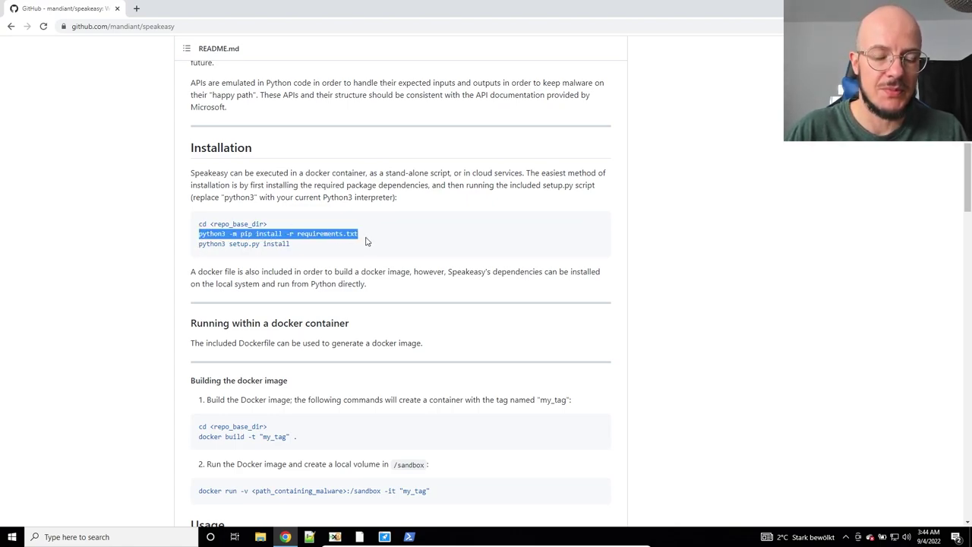
{"action": "left_click_drag", "start_coordinate": [295, 245], "coordinate": [363, 242]}
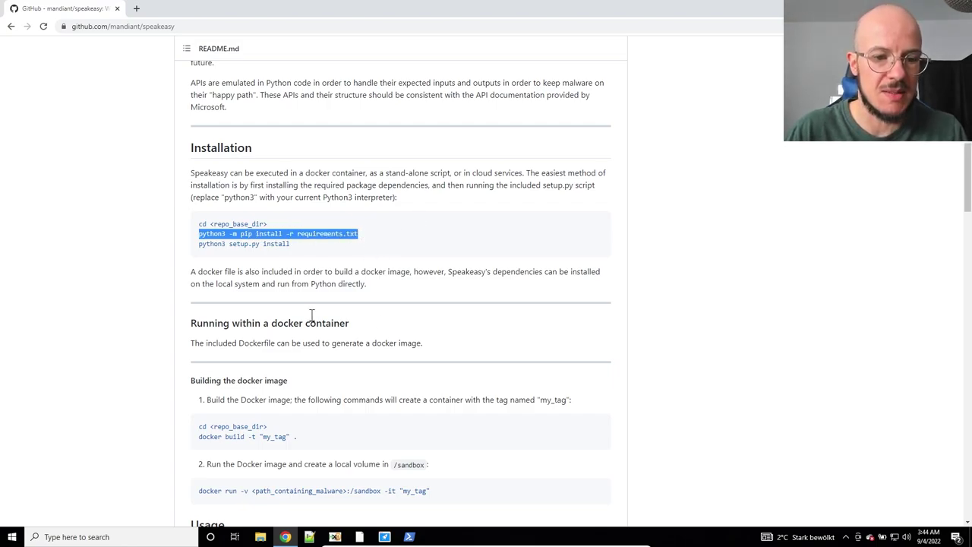
{"action": "left_click", "coordinate": [411, 266]}
Look over the repository's file list and the README's Speakeasy overview and Installation sections.
{"action": "scroll", "coordinate": [383, 368], "scroll_direction": "up", "scroll_amount": 8}
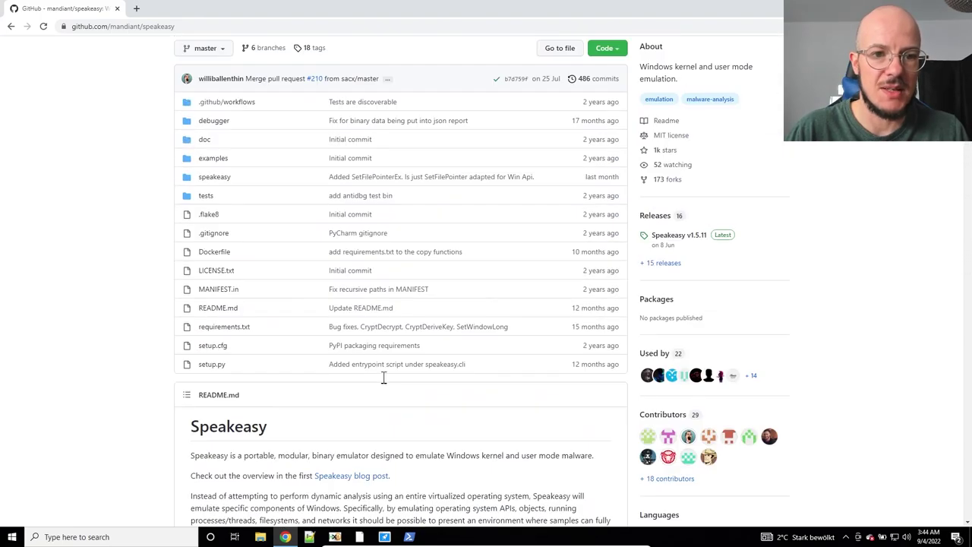
{"action": "scroll", "coordinate": [383, 377], "scroll_direction": "down", "scroll_amount": 6}
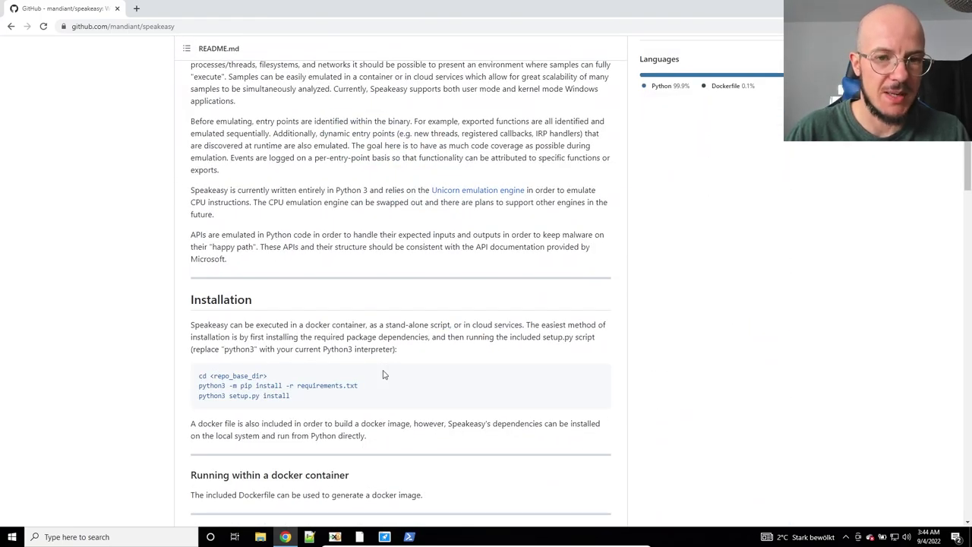
{"action": "scroll", "coordinate": [383, 374], "scroll_direction": "up", "scroll_amount": 1}
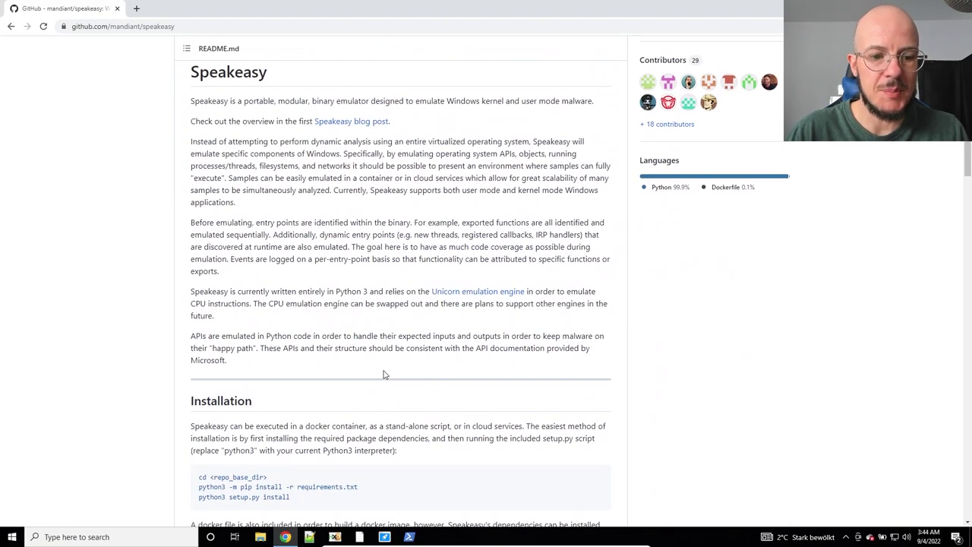
{"action": "scroll", "coordinate": [383, 373], "scroll_direction": "down", "scroll_amount": 2}
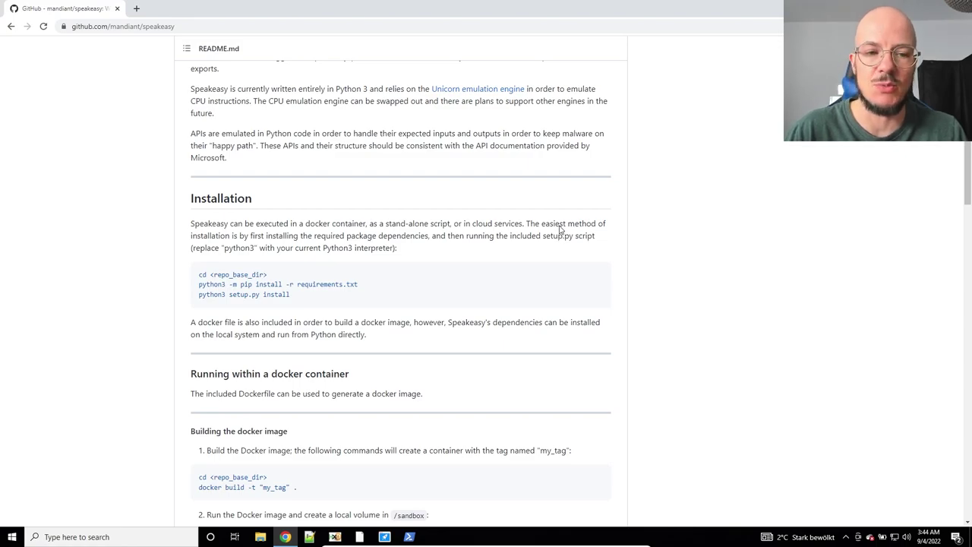
{"action": "scroll", "coordinate": [375, 251], "scroll_direction": "up", "scroll_amount": 5}
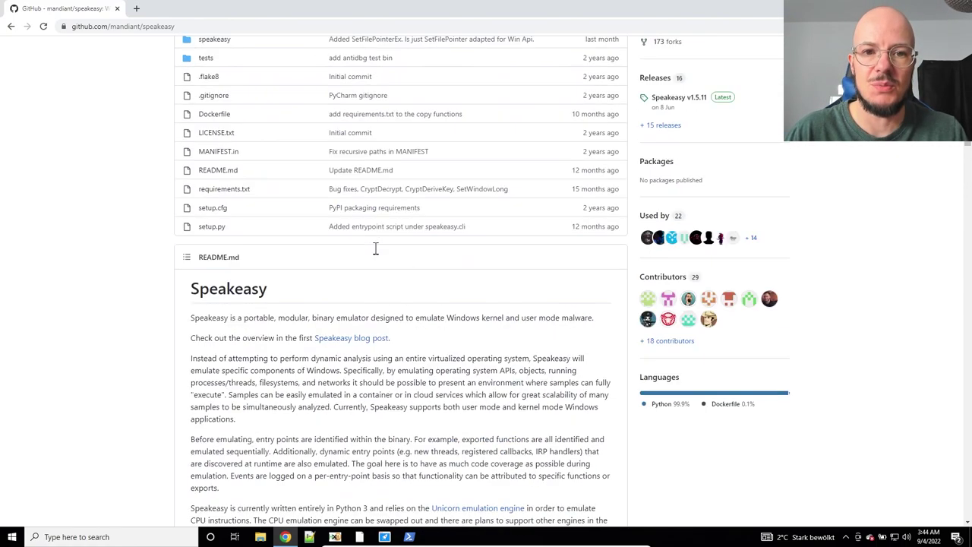
{"action": "scroll", "coordinate": [375, 250], "scroll_direction": "up", "scroll_amount": 3}
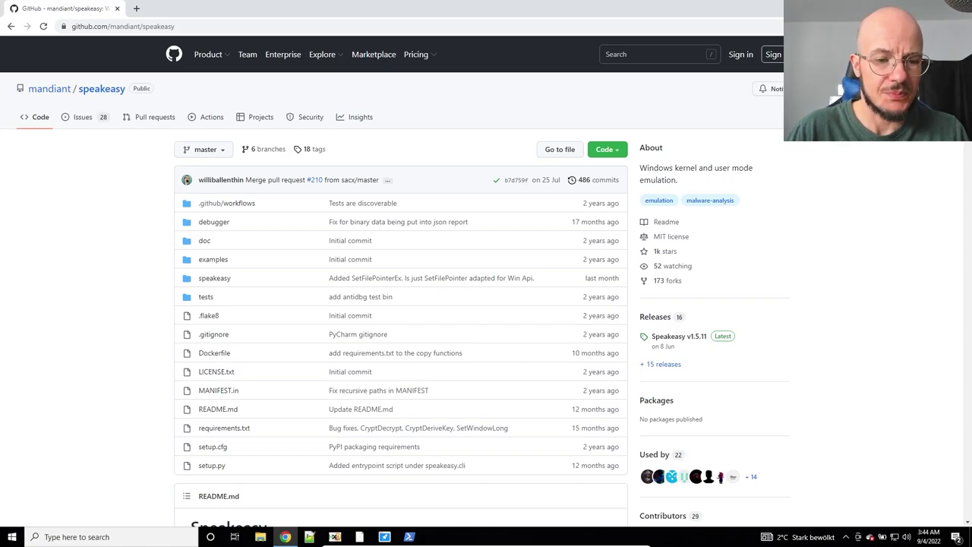
{"action": "scroll", "coordinate": [353, 279], "scroll_direction": "down", "scroll_amount": 9}
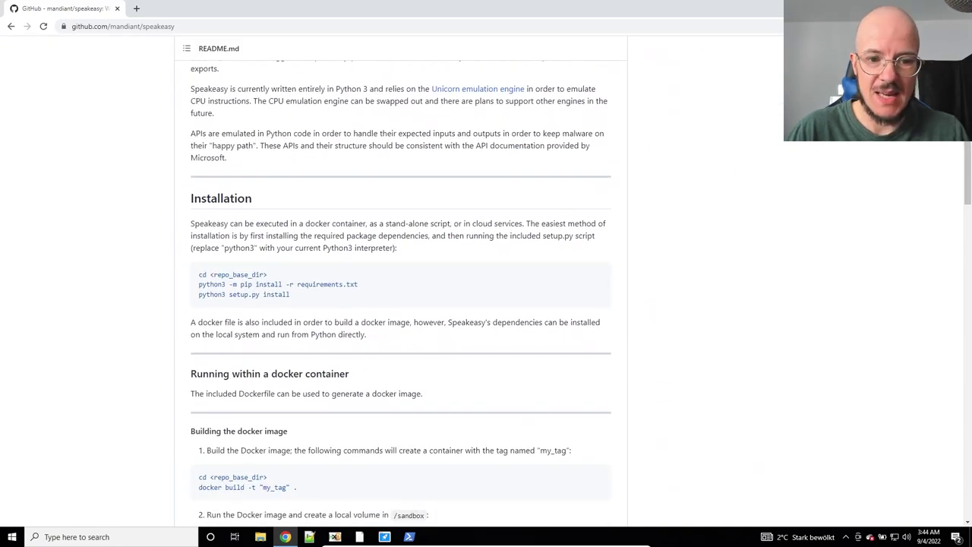
Minimise the browser, open a PowerShell window in the Desktop folder and move it clear of the sample files.
{"action": "left_click", "coordinate": [884, 9]}
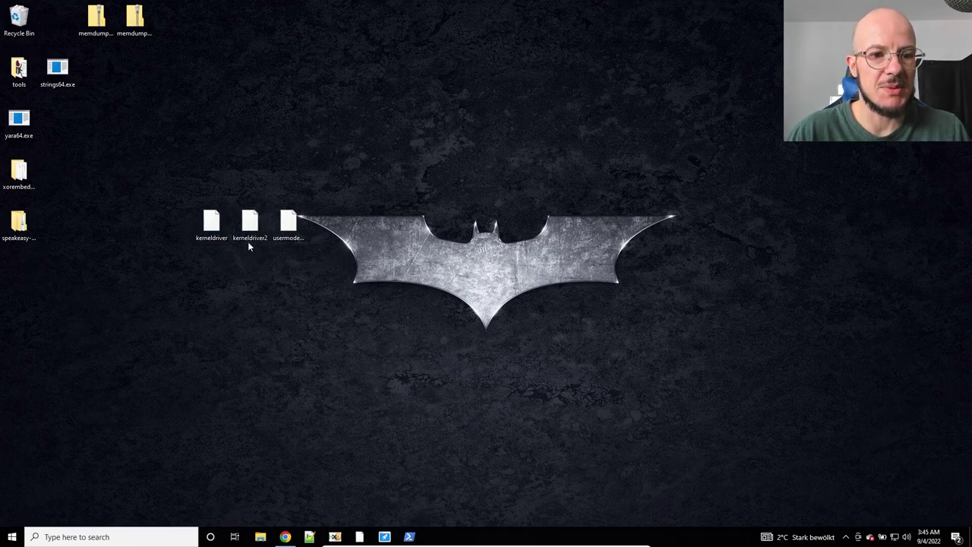
{"action": "mouse_move", "coordinate": [206, 253]}
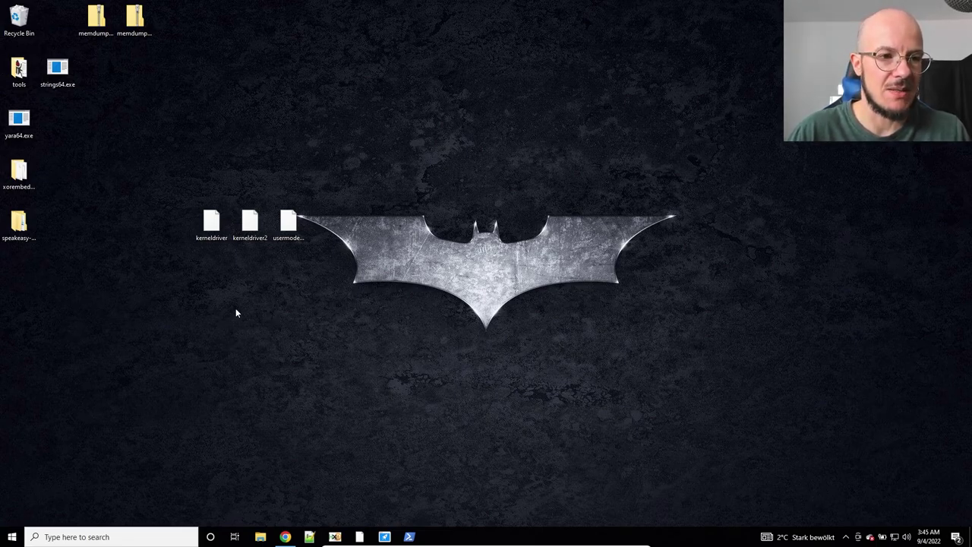
{"action": "right_click", "coordinate": [219, 284], "text": "shift"}
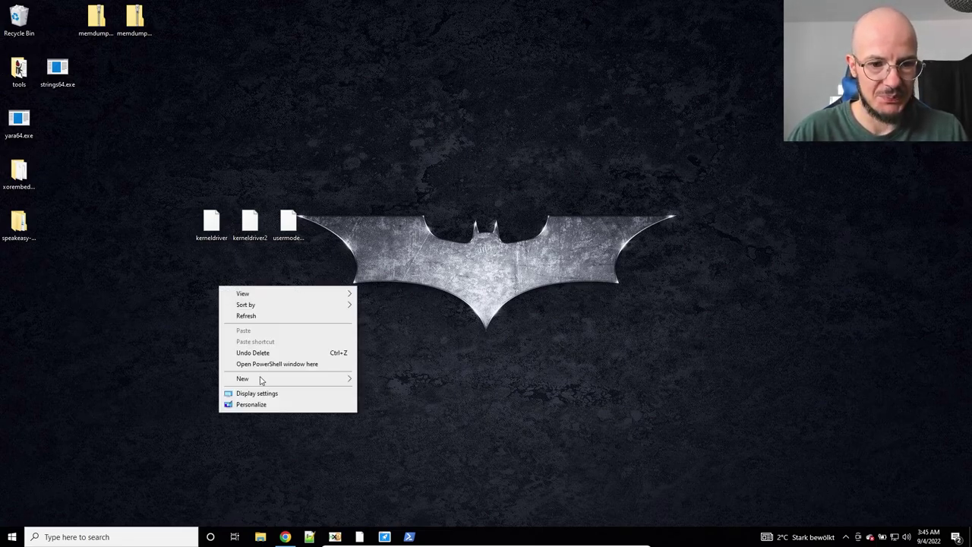
{"action": "left_click", "coordinate": [284, 362]}
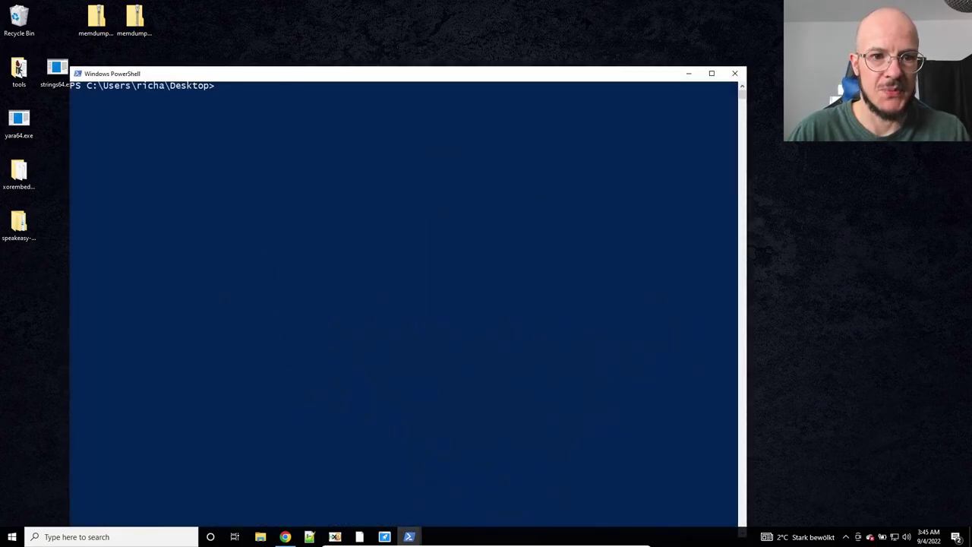
{"action": "left_click_drag", "start_coordinate": [294, 79], "coordinate": [486, 22]}
Run speakeasy.exe without arguments to list its usage options.
{"action": "type", "text": "spea"}
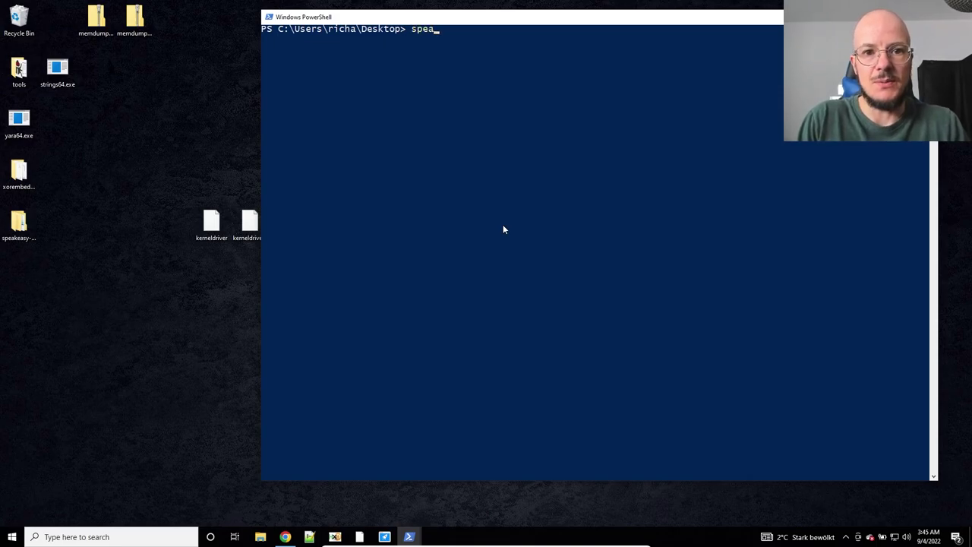
{"action": "key", "text": "Tab"}
{"action": "key", "text": "Tab"}
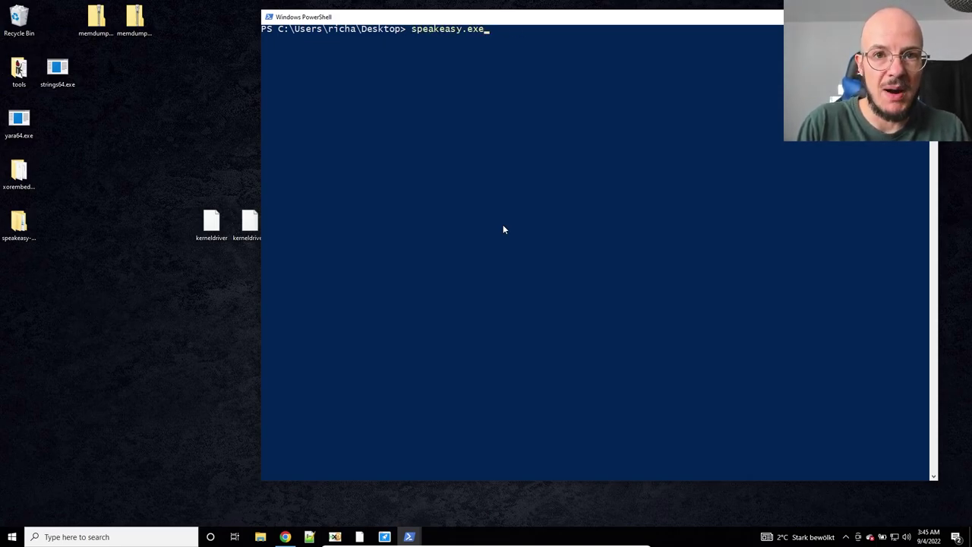
{"action": "key", "text": "Return"}
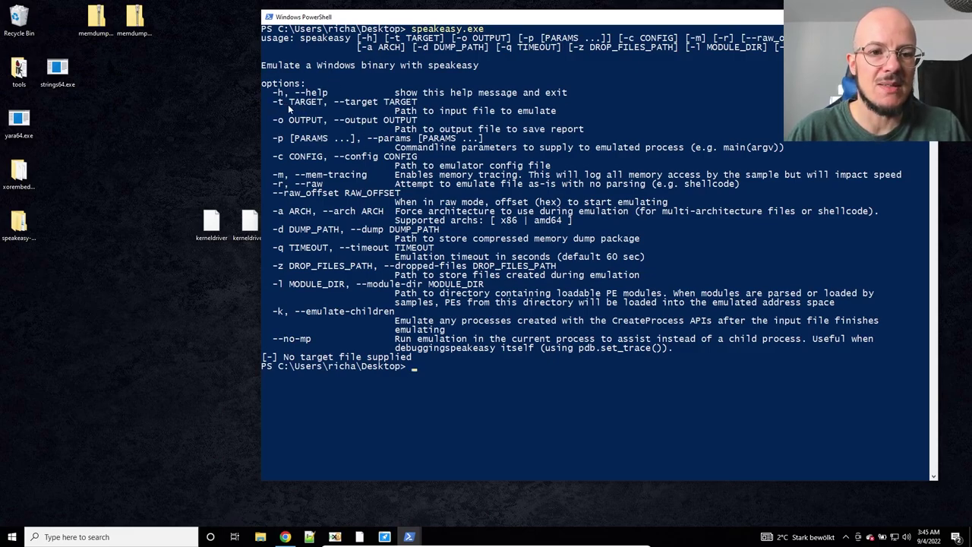
Try emulating the kernel driver sample with speakeasy.exe -t .\kerneldriver and interrupt the run.
{"action": "key", "text": "Up"}
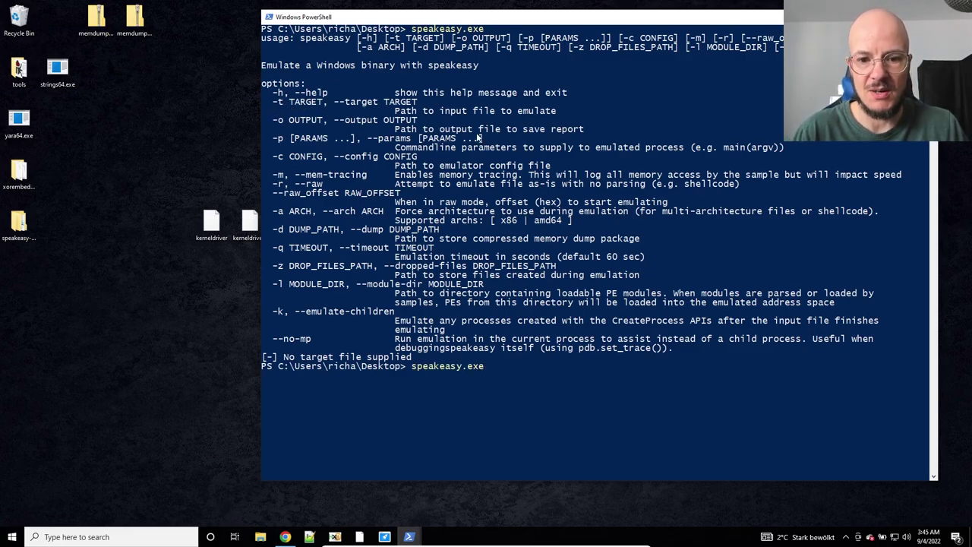
{"action": "type", "text": "-"}
{"action": "key", "text": "BackSpace"}
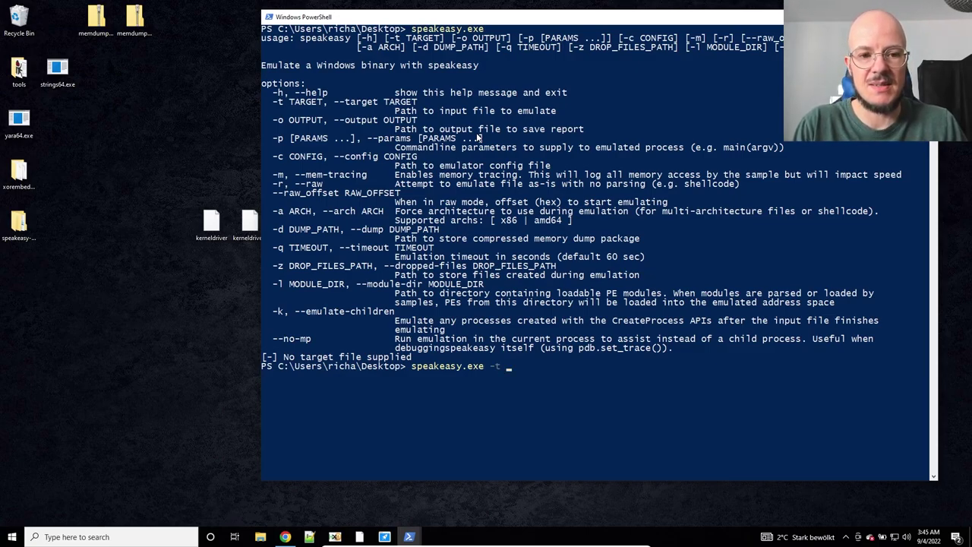
{"action": "type", "text": "-t .\\ker"}
{"action": "key", "text": "Tab"}
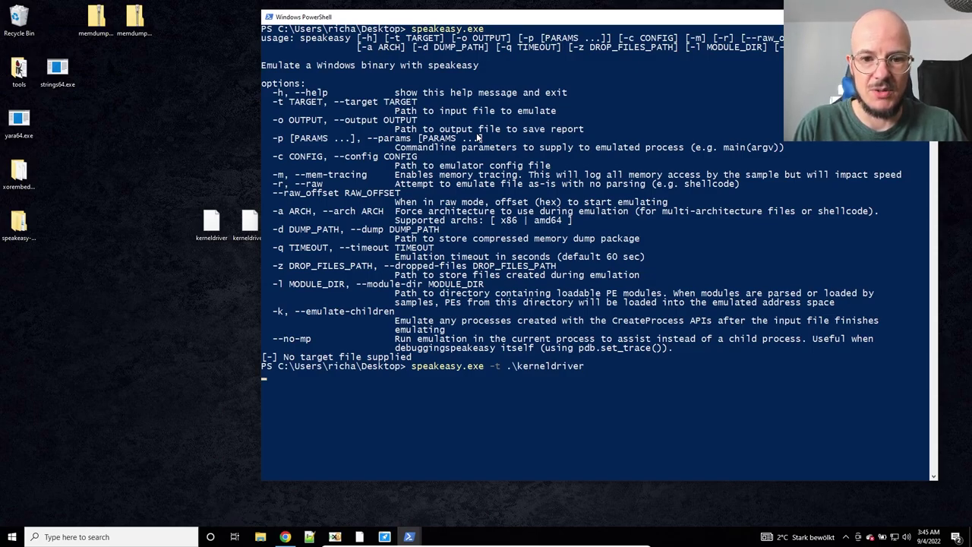
{"action": "key", "text": "Return"}
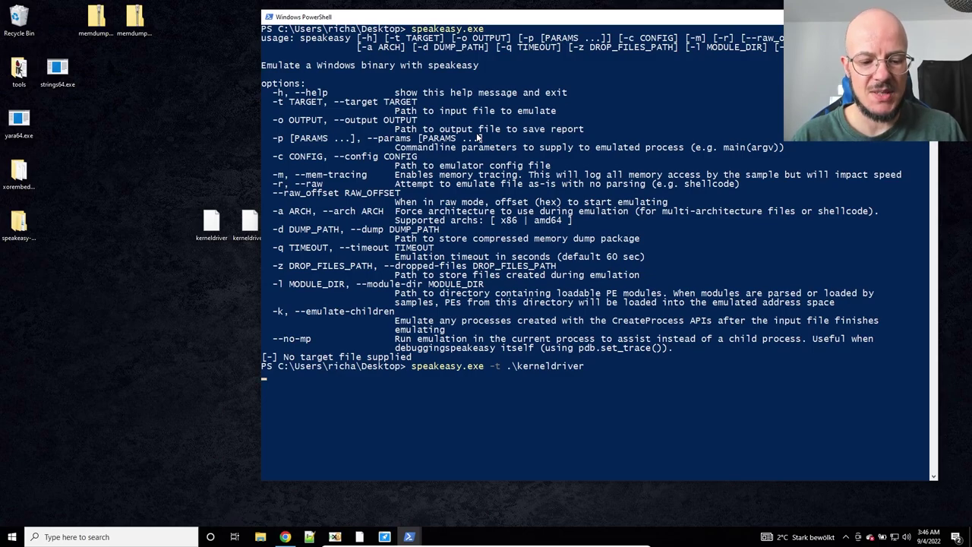
{"action": "key", "text": "Return"}
{"action": "key", "text": "ctrl+c"}
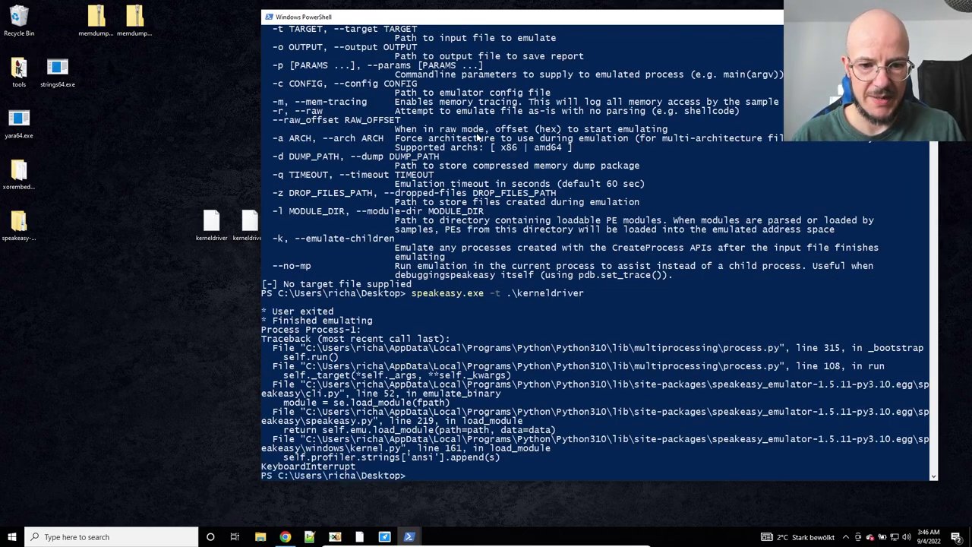
{"action": "key", "text": "Up"}
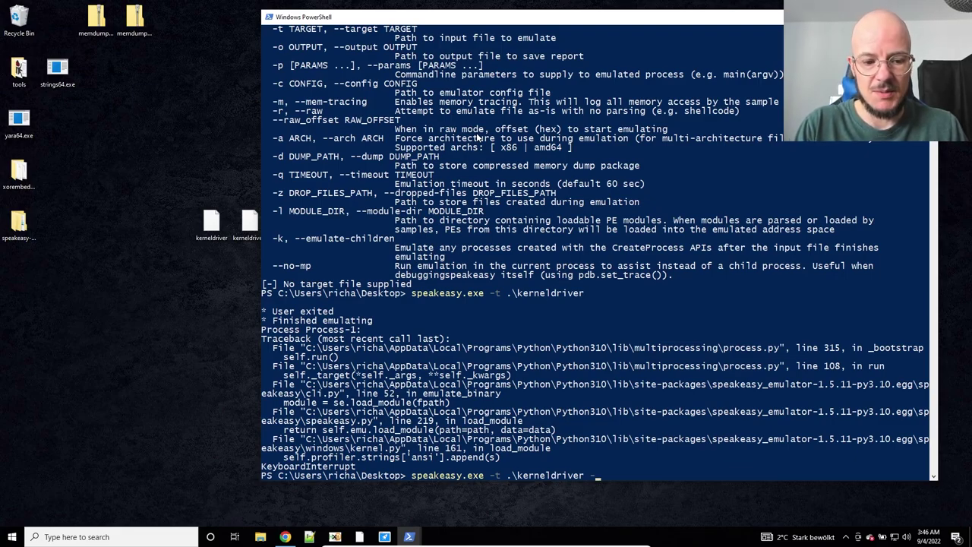
{"action": "type", "text": "q 300"}
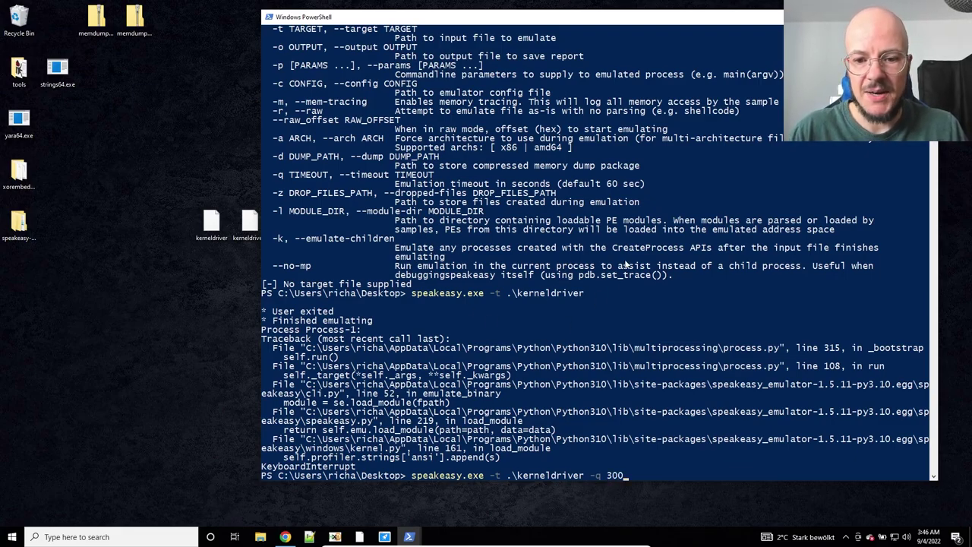
{"action": "key", "text": "BackSpace"}
{"action": "key", "text": "BackSpace"}
{"action": "key", "text": "BackSpace"}
{"action": "type", "text": "120"}
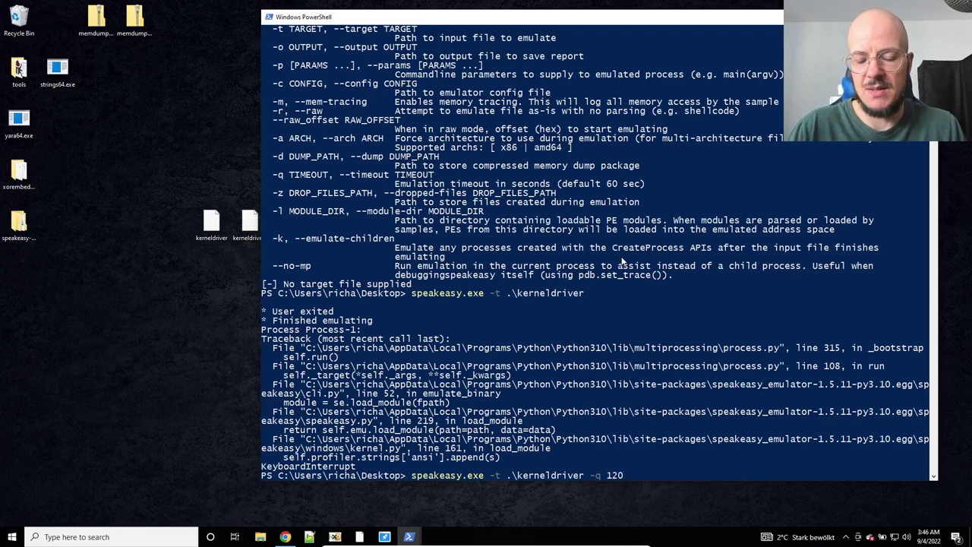
{"action": "scroll", "coordinate": [587, 281], "scroll_direction": "up", "scroll_amount": 3}
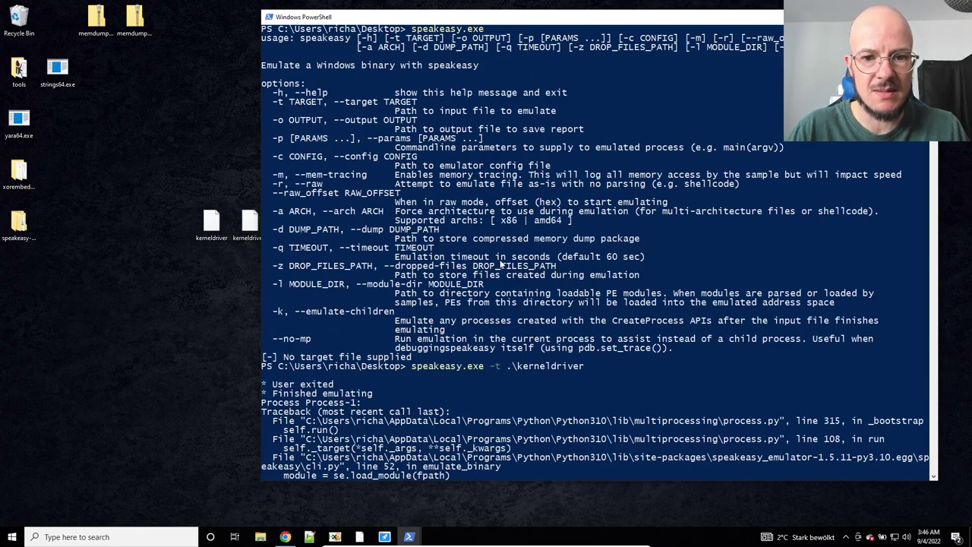
{"action": "scroll", "coordinate": [491, 375], "scroll_direction": "down", "scroll_amount": 4}
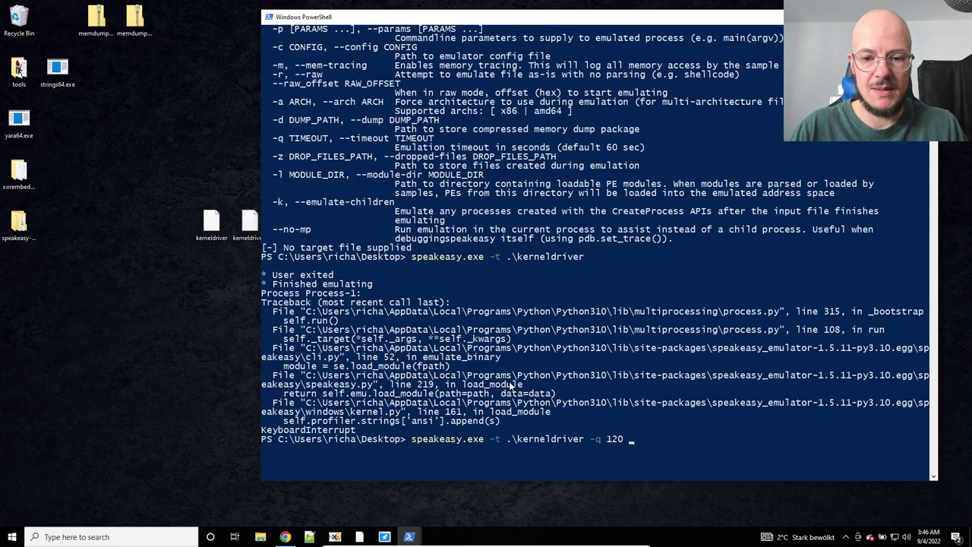
{"action": "key", "text": "BackSpace"}
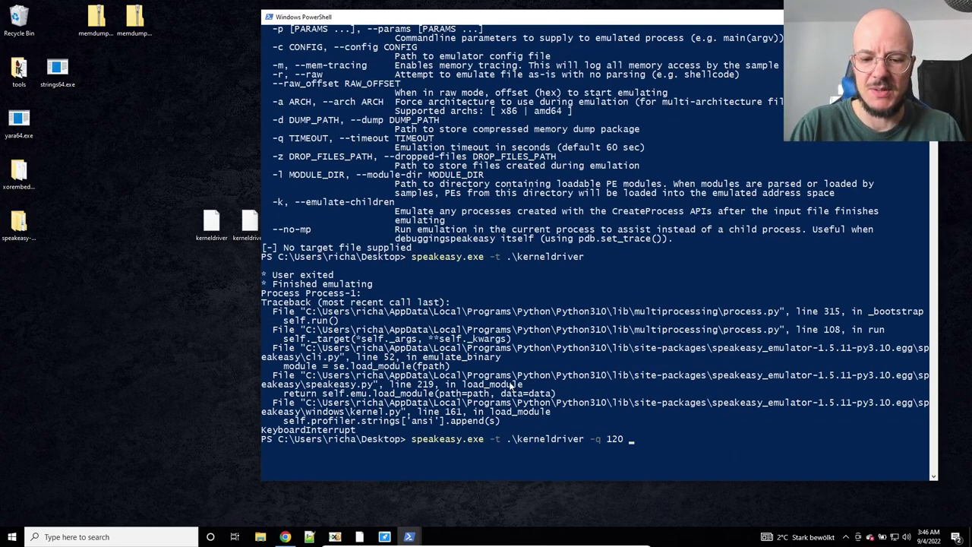
{"action": "type", "text": "-"}
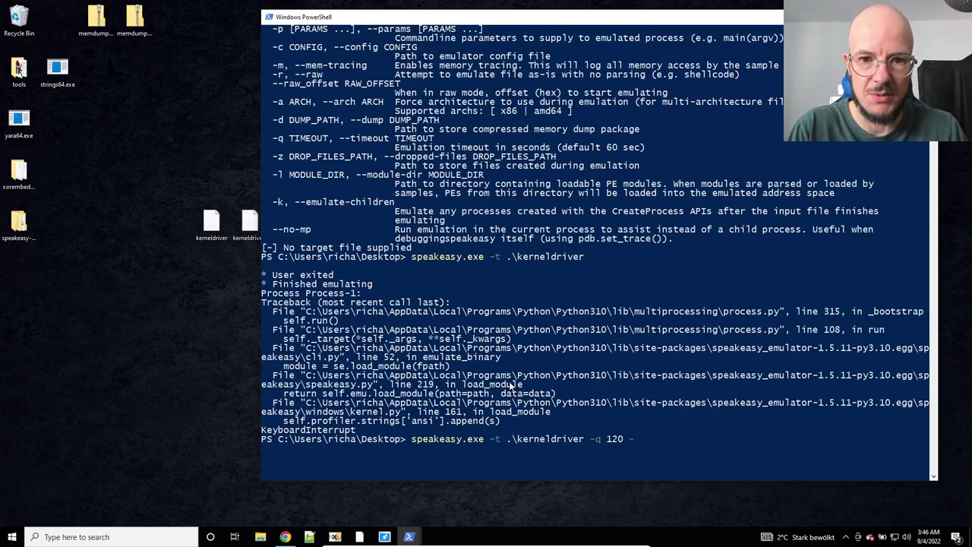
{"action": "type", "text": "d memdump"}
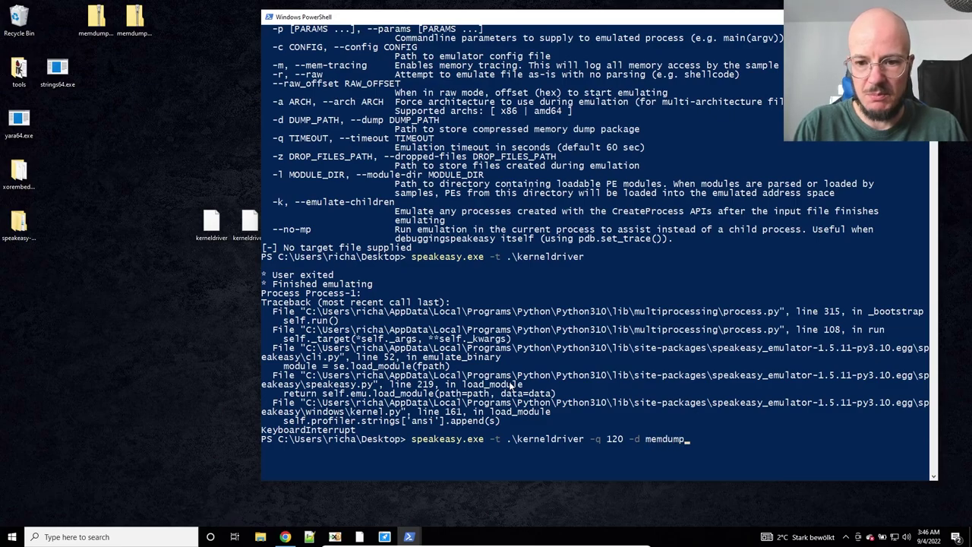
{"action": "type", "text": ".zip"}
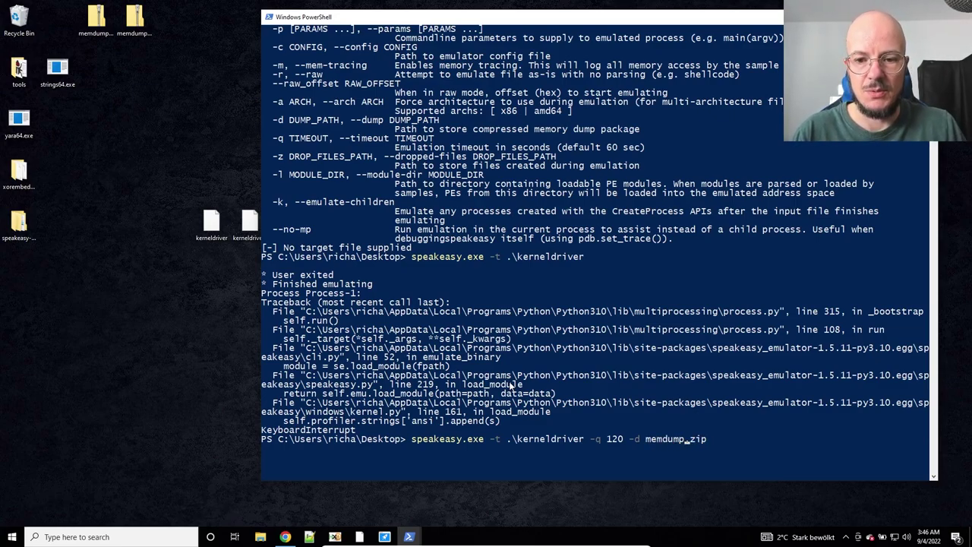
{"action": "key", "text": "Left"}
{"action": "key", "text": "Left"}
{"action": "key", "text": "Left"}
{"action": "key", "text": "Left"}
{"action": "type", "text": "kerneldriver"}
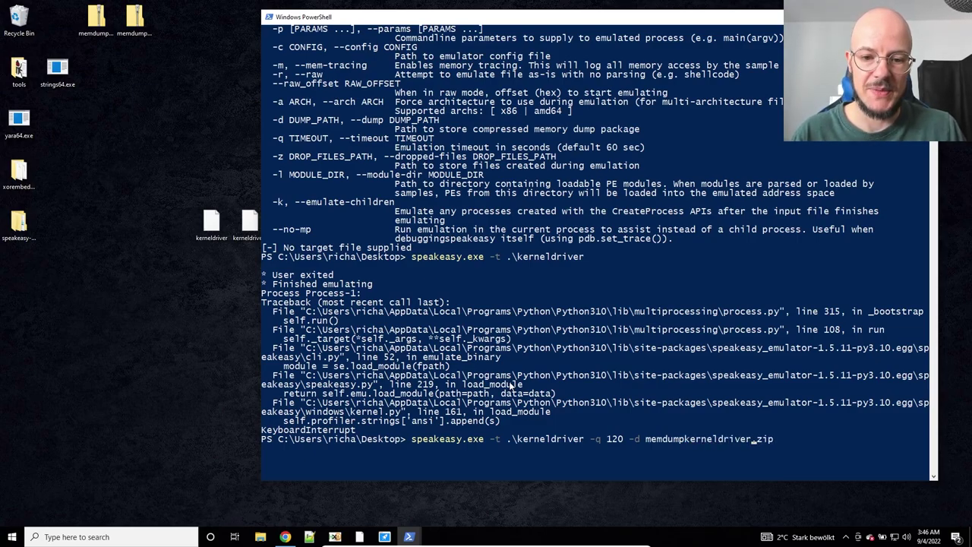
{"action": "key", "text": "Right"}
{"action": "key", "text": "Right"}
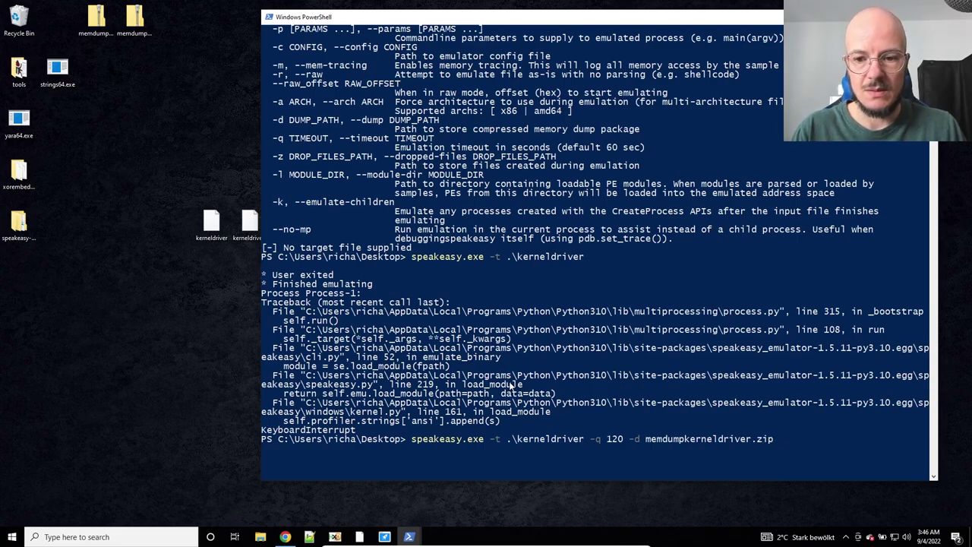
{"action": "key", "text": "Left"}
{"action": "type", "text": "temp"}
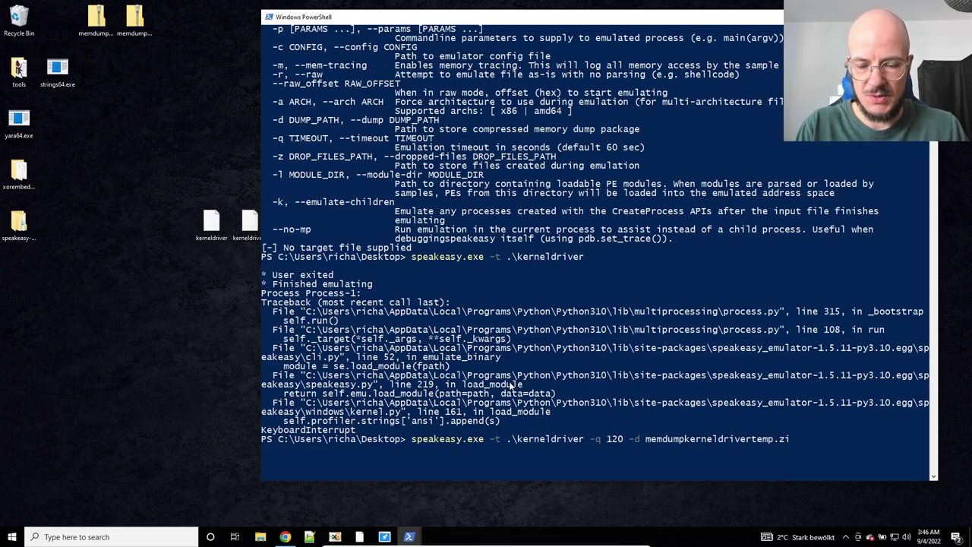
{"action": "key", "text": "BackSpace"}
{"action": "key", "text": "BackSpace"}
{"action": "key", "text": "BackSpace"}
{"action": "key", "text": "BackSpace"}
{"action": "key", "text": "BackSpace"}
{"action": "key", "text": "BackSpace"}
{"action": "key", "text": "BackSpace"}
{"action": "key", "text": "BackSpace"}
{"action": "key", "text": "BackSpace"}
{"action": "key", "text": "BackSpace"}
{"action": "key", "text": "BackSpace"}
{"action": "key", "text": "BackSpace"}
{"action": "key", "text": "BackSpace"}
{"action": "key", "text": "BackSpace"}
{"action": "key", "text": "BackSpace"}
{"action": "key", "text": "BackSpace"}
{"action": "key", "text": "BackSpace"}
{"action": "key", "text": "BackSpace"}
{"action": "key", "text": "BackSpace"}
{"action": "key", "text": "BackSpace"}
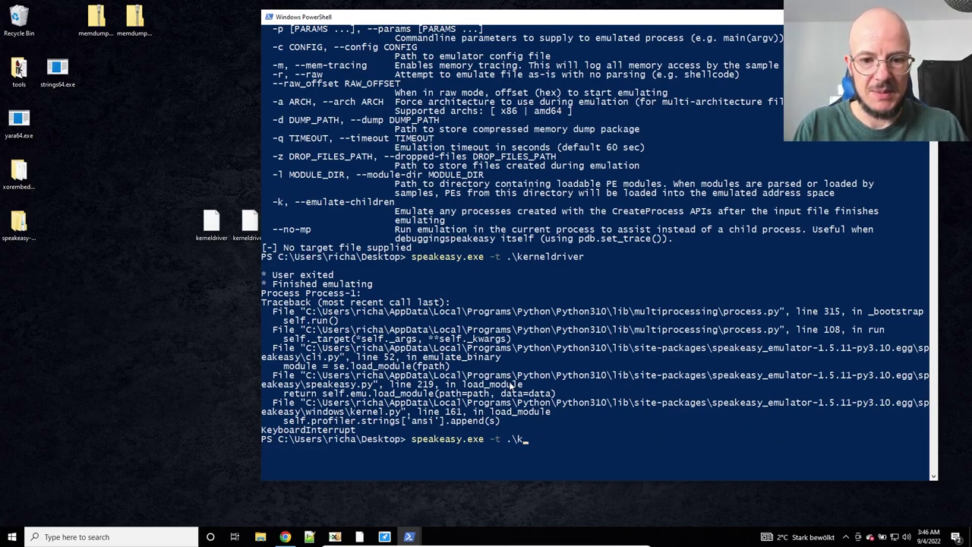
{"action": "key", "text": "BackSpace"}
{"action": "key", "text": "BackSpace"}
{"action": "key", "text": "BackSpace"}
Emulate the user-mode sample by running speakeasy.exe -t .\usermodesample -d memdumpusermode.zip, so its memory dump is saved.
{"action": "type", "text": ".\\u"}
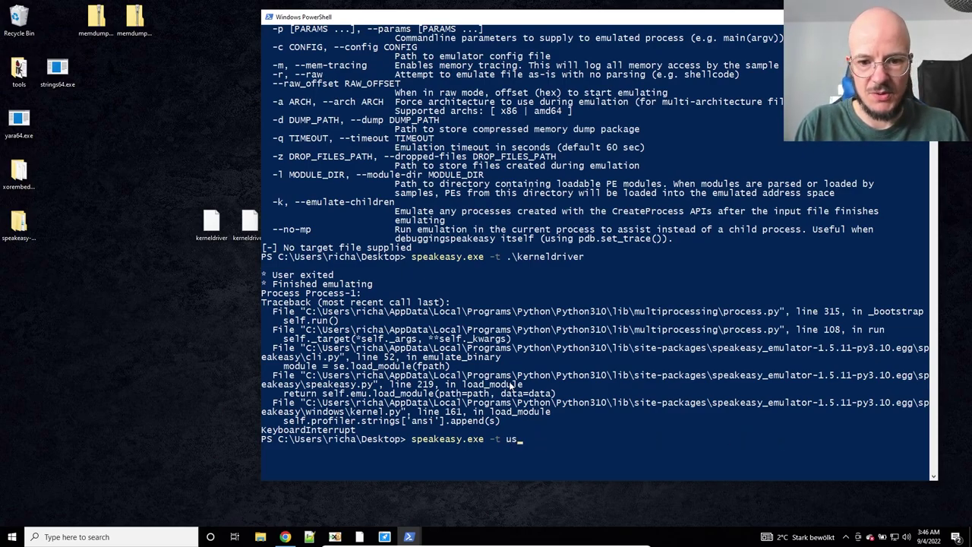
{"action": "key", "text": "Tab"}
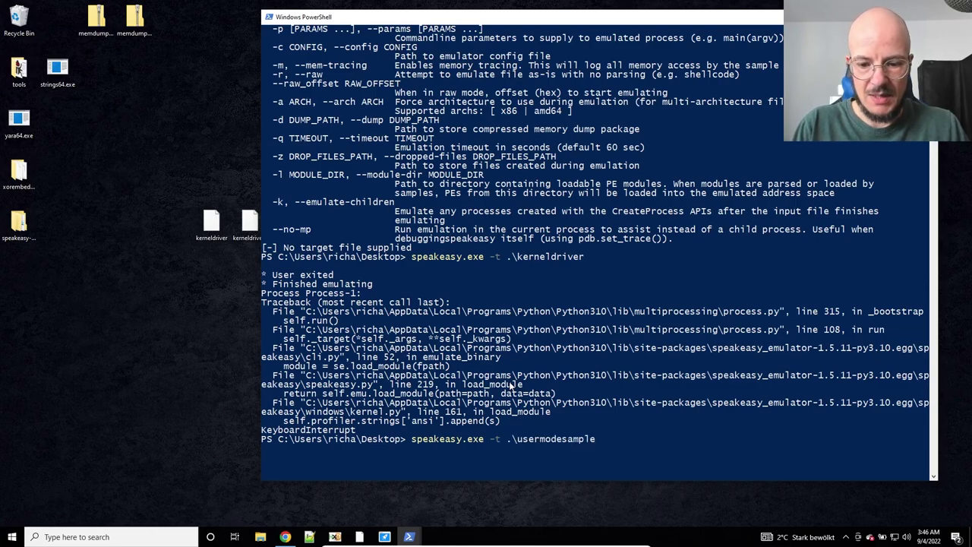
{"action": "type", "text": "-d "}
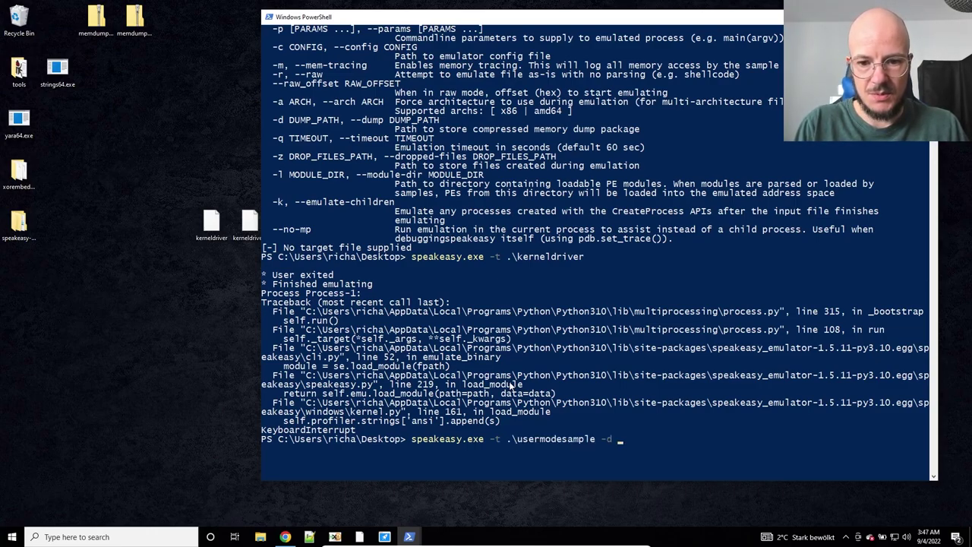
{"action": "type", "text": "memdumpusermode"}
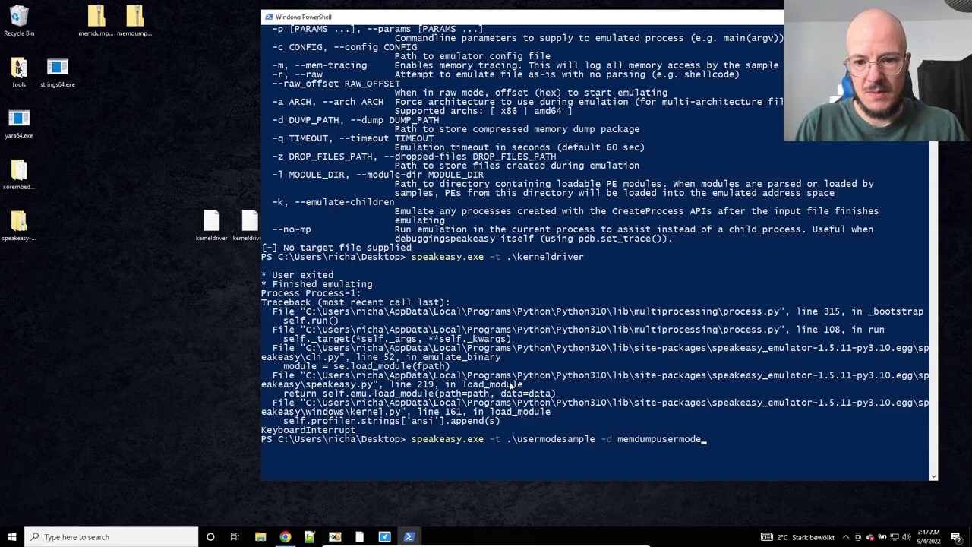
{"action": "type", "text": ".zip"}
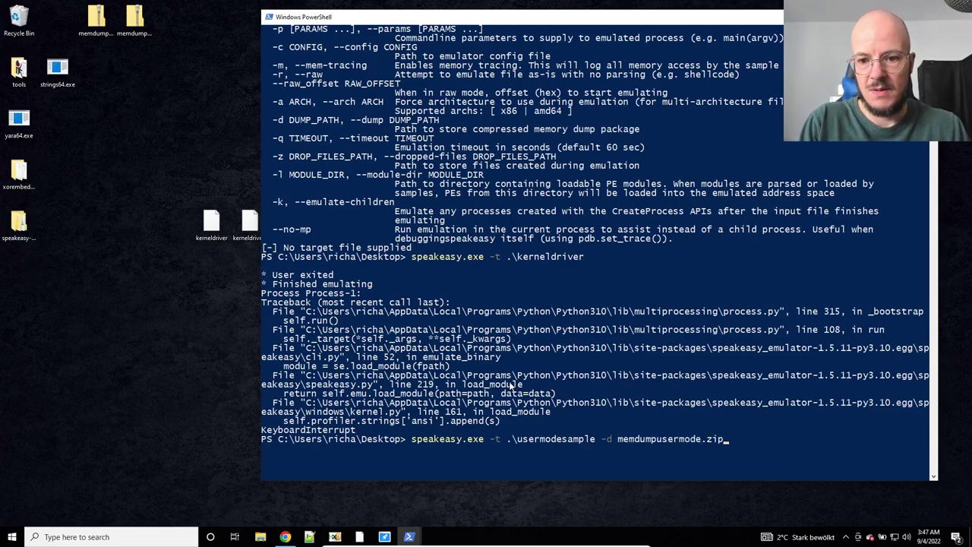
{"action": "key", "text": "Return"}
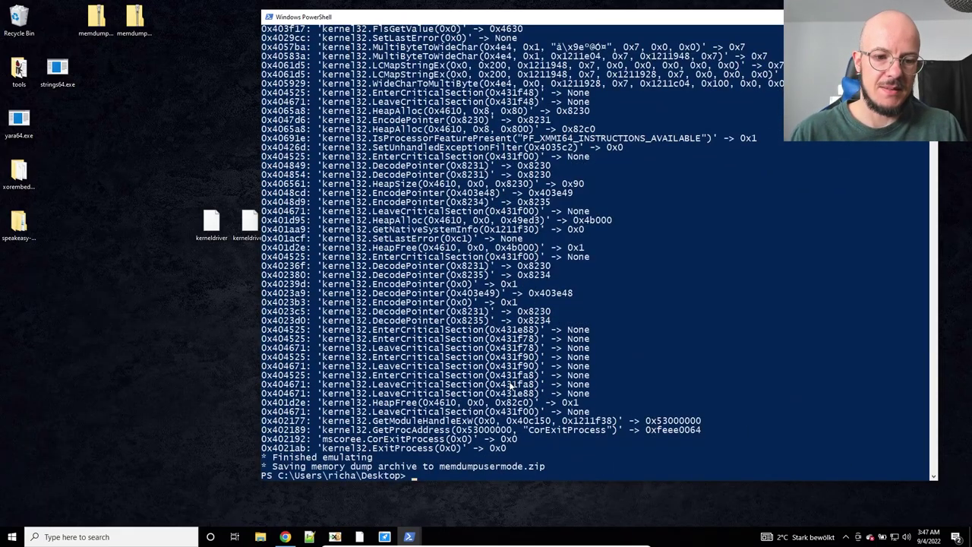
Scan the API call trace of the usermodesample emulation back to its start at module_entry.
{"action": "scroll", "coordinate": [476, 321], "scroll_direction": "up", "scroll_amount": 4}
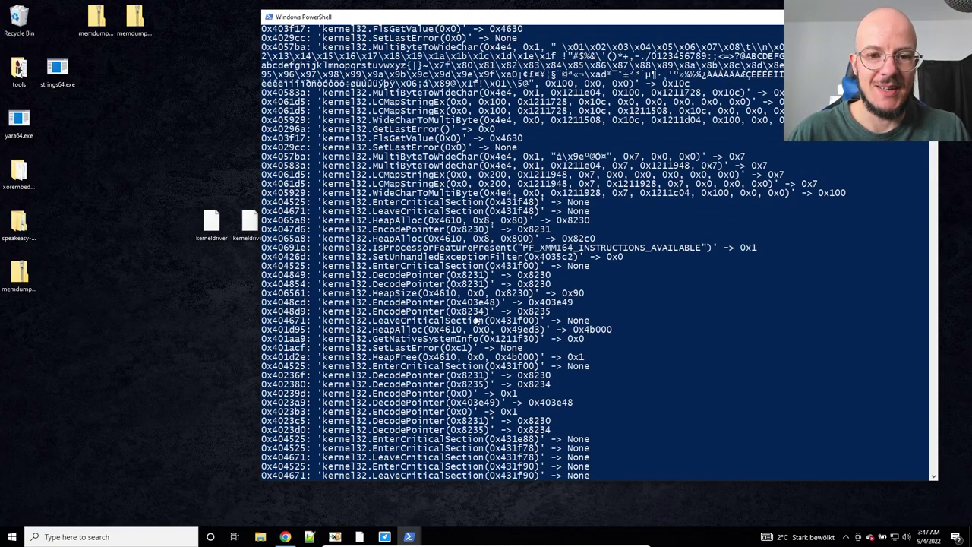
{"action": "scroll", "coordinate": [476, 321], "scroll_direction": "up", "scroll_amount": 20}
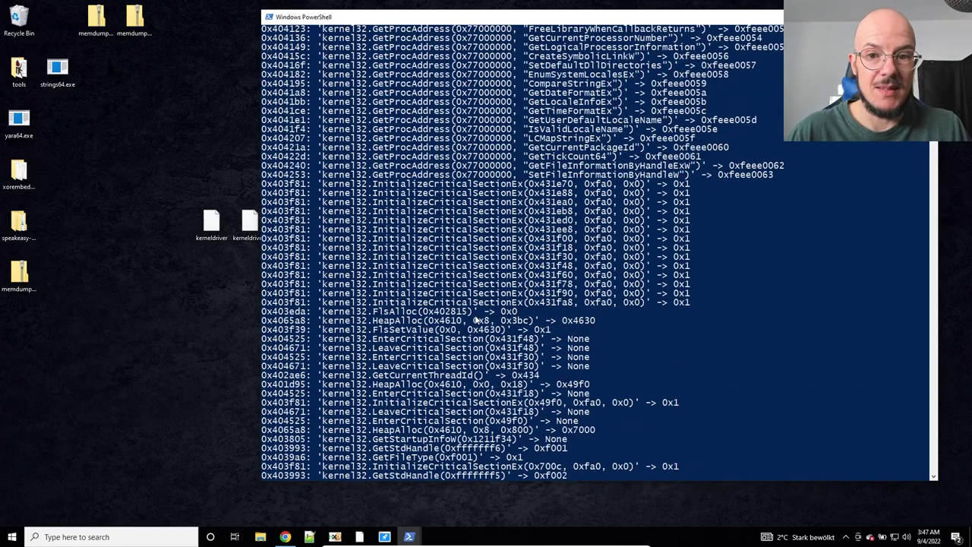
{"action": "scroll", "coordinate": [477, 320], "scroll_direction": "up", "scroll_amount": 15}
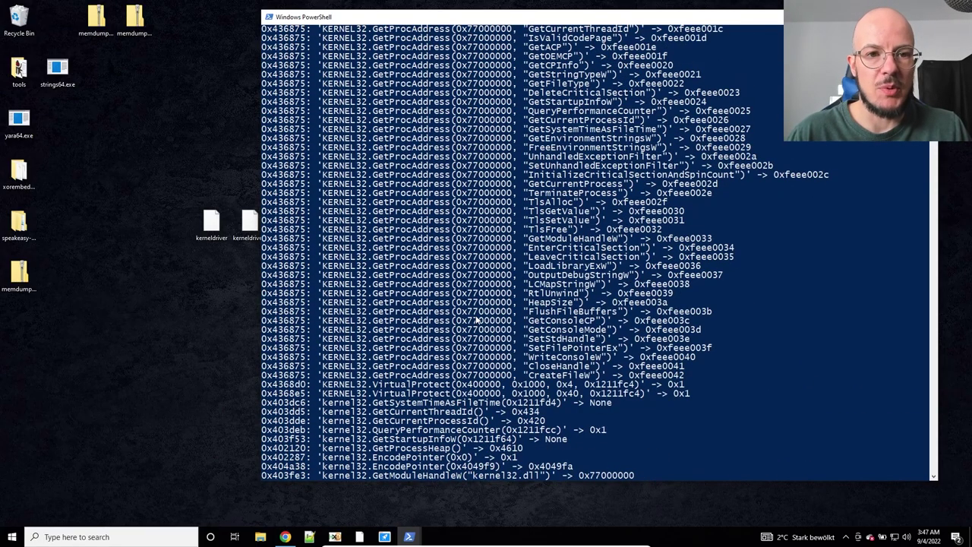
{"action": "scroll", "coordinate": [476, 320], "scroll_direction": "up", "scroll_amount": 17}
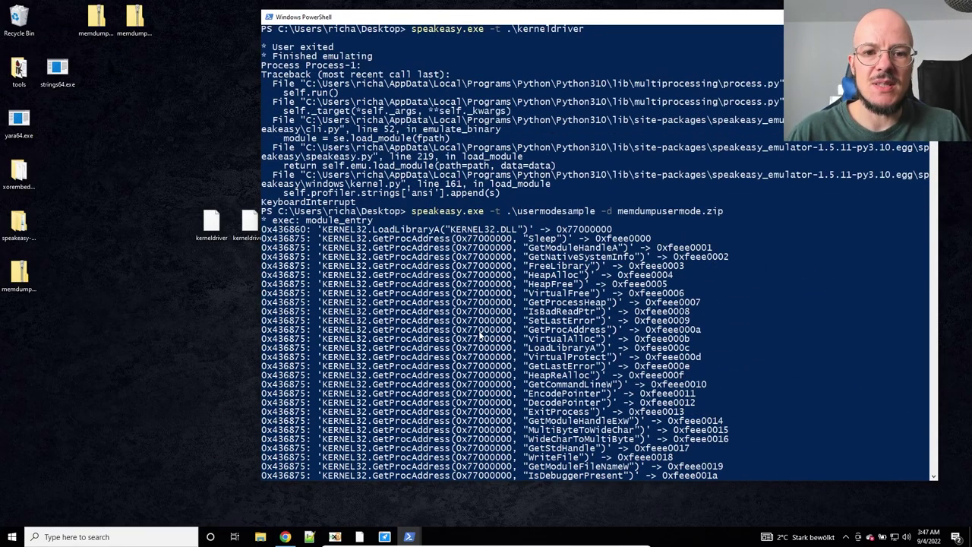
{"action": "scroll", "coordinate": [480, 334], "scroll_direction": "down", "scroll_amount": 6}
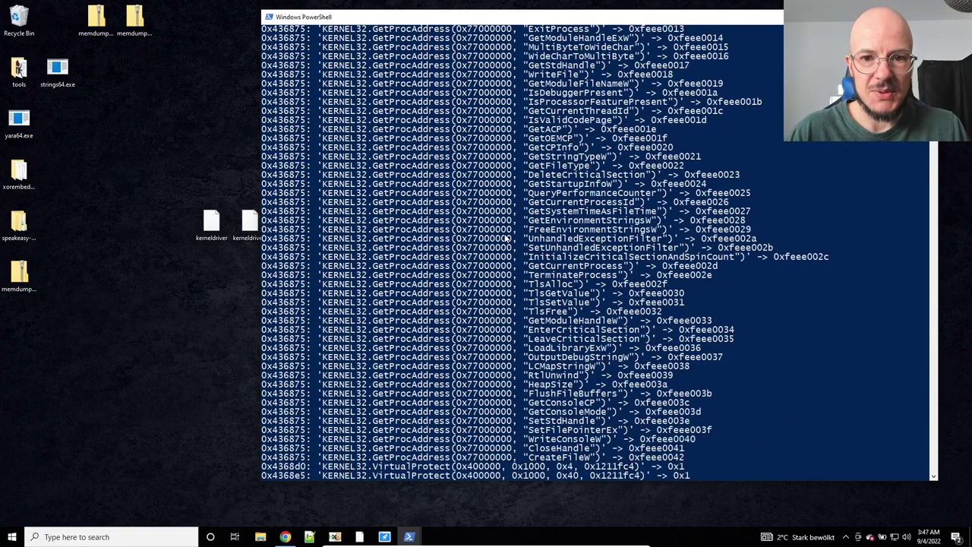
{"action": "scroll", "coordinate": [505, 238], "scroll_direction": "up", "scroll_amount": 8}
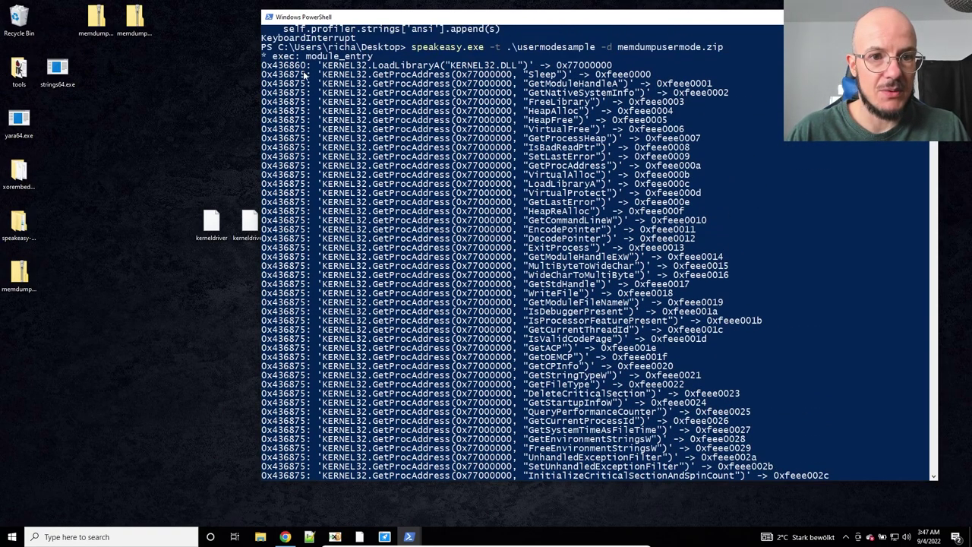
Highlight and review the block of GetProcAddress calls made from address 0x436875, and clear the highlight.
{"action": "left_click_drag", "start_coordinate": [263, 74], "coordinate": [696, 322]}
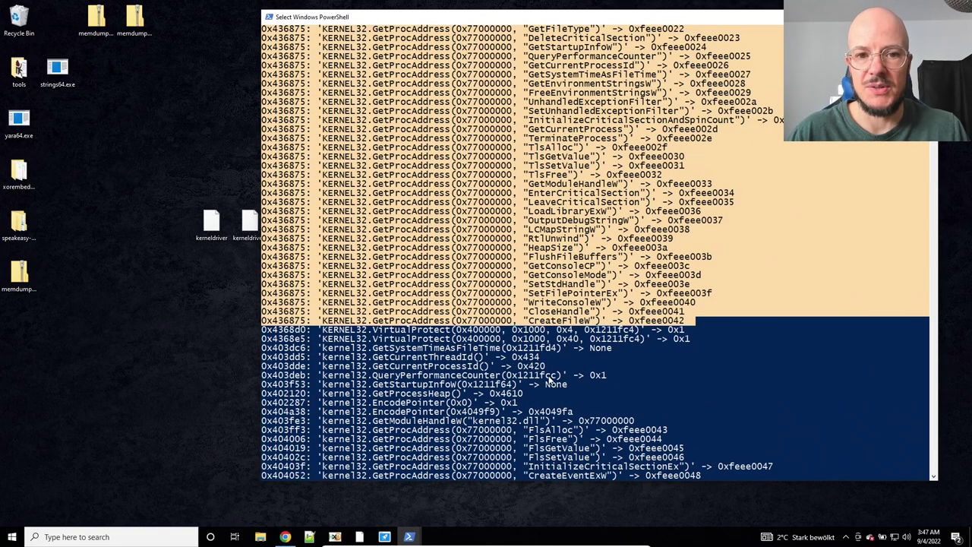
{"action": "scroll", "coordinate": [551, 381], "scroll_direction": "up", "scroll_amount": 15}
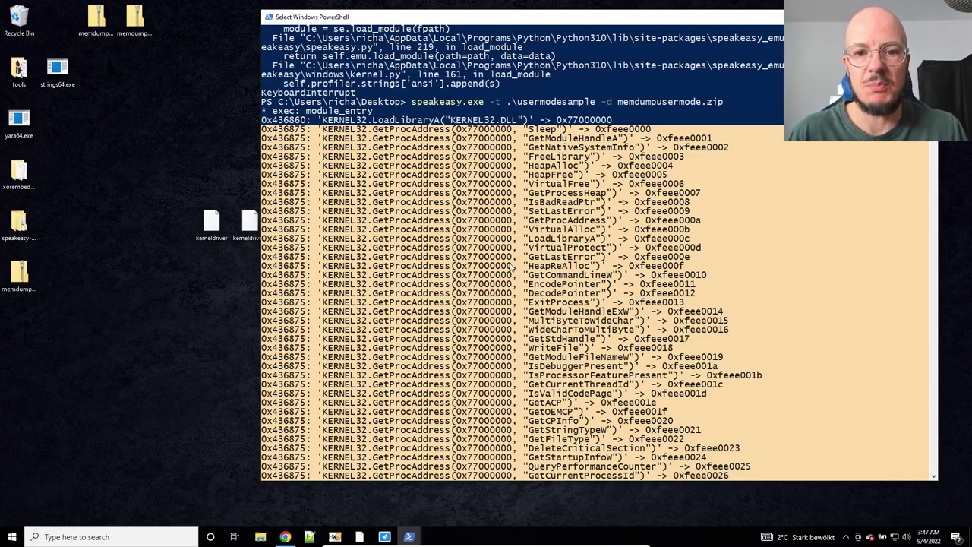
{"action": "scroll", "coordinate": [510, 298], "scroll_direction": "down", "scroll_amount": 8}
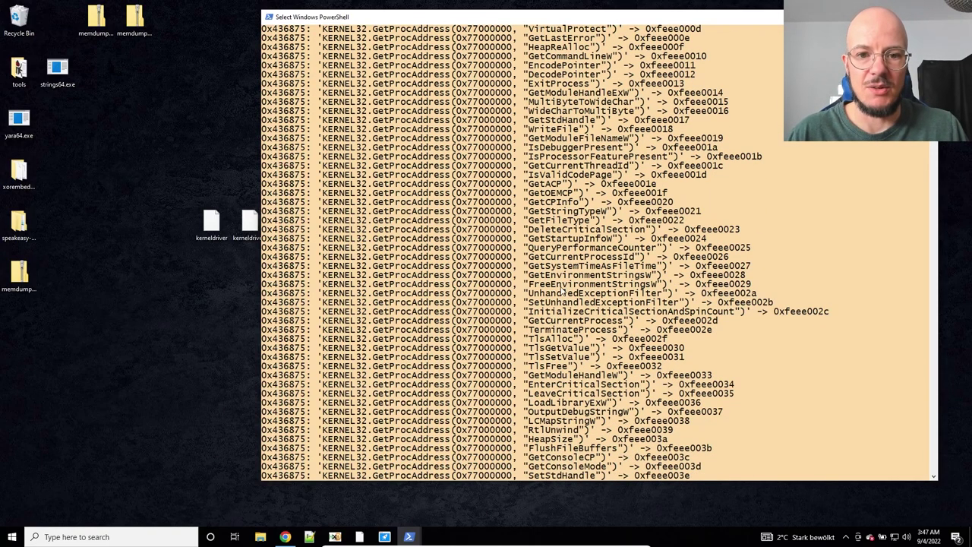
{"action": "scroll", "coordinate": [562, 323], "scroll_direction": "down", "scroll_amount": 5}
{"action": "scroll", "coordinate": [562, 324], "scroll_direction": "down", "scroll_amount": 4}
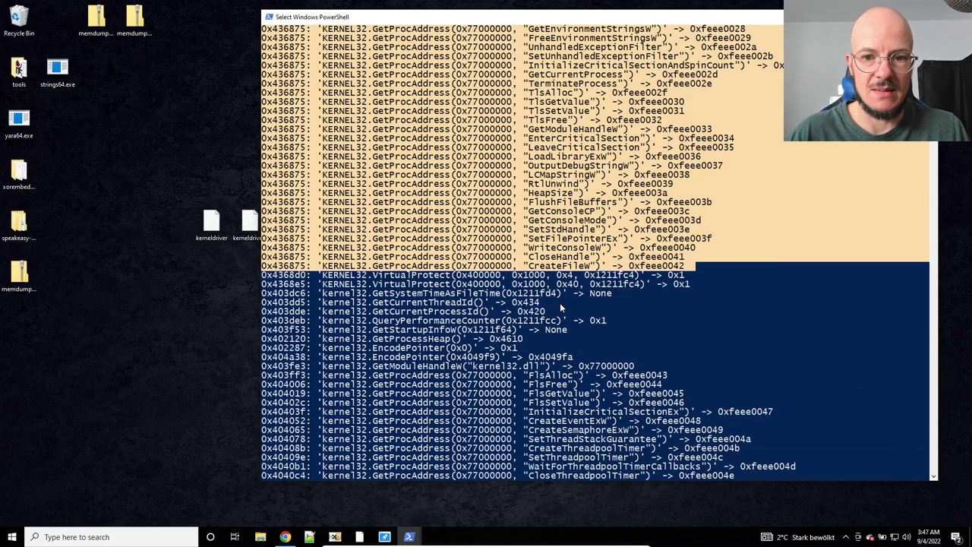
{"action": "scroll", "coordinate": [574, 272], "scroll_direction": "up", "scroll_amount": 4}
{"action": "scroll", "coordinate": [577, 275], "scroll_direction": "up", "scroll_amount": 14}
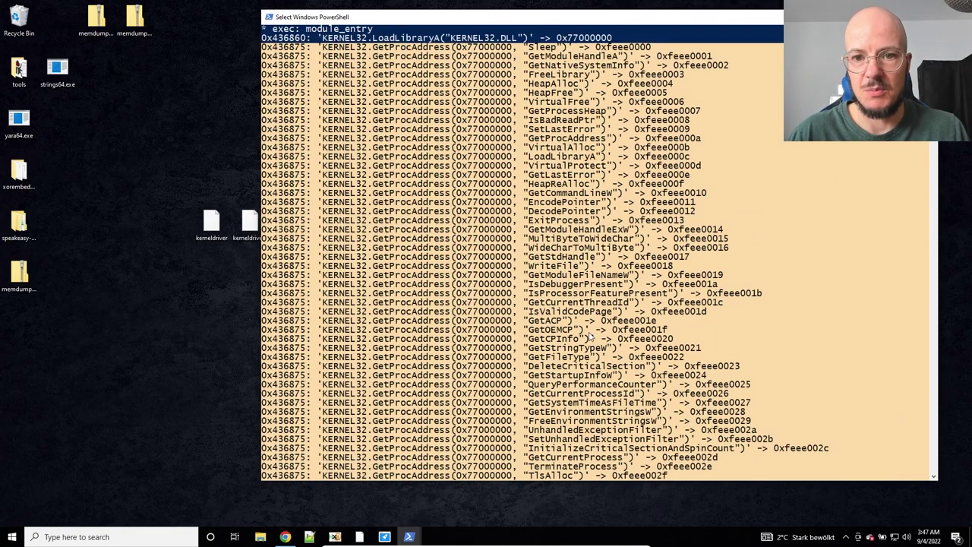
{"action": "scroll", "coordinate": [599, 306], "scroll_direction": "down", "scroll_amount": 2}
{"action": "scroll", "coordinate": [599, 305], "scroll_direction": "down", "scroll_amount": 8}
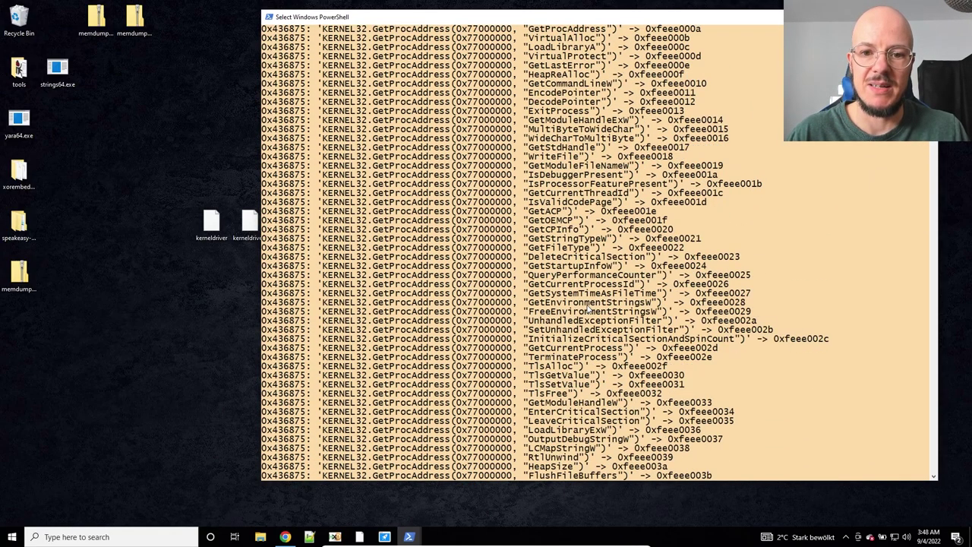
{"action": "left_click", "coordinate": [589, 308]}
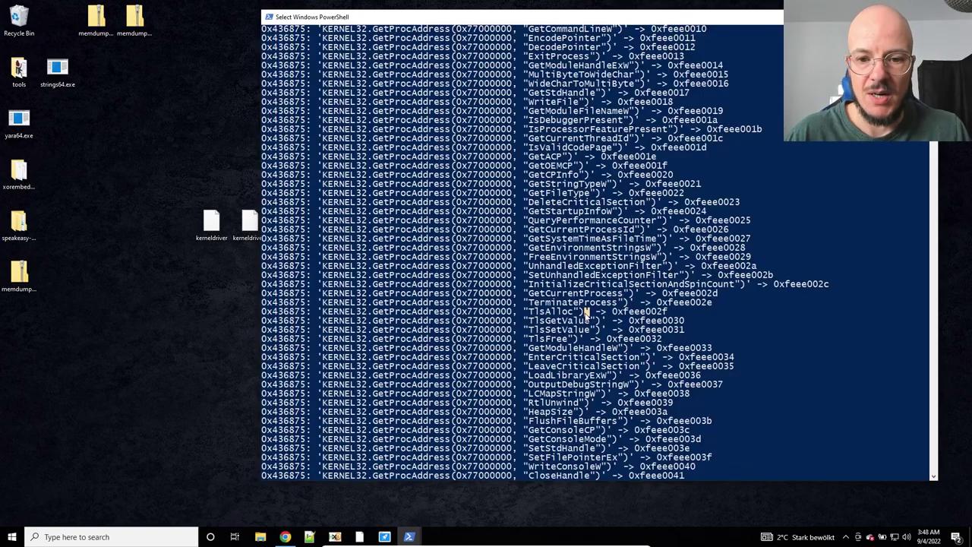
Examine the API calls following the import resolution and highlight the file path in the GetModuleFileNameW call.
{"action": "scroll", "coordinate": [587, 311], "scroll_direction": "down", "scroll_amount": 15}
{"action": "scroll", "coordinate": [586, 318], "scroll_direction": "down", "scroll_amount": 6}
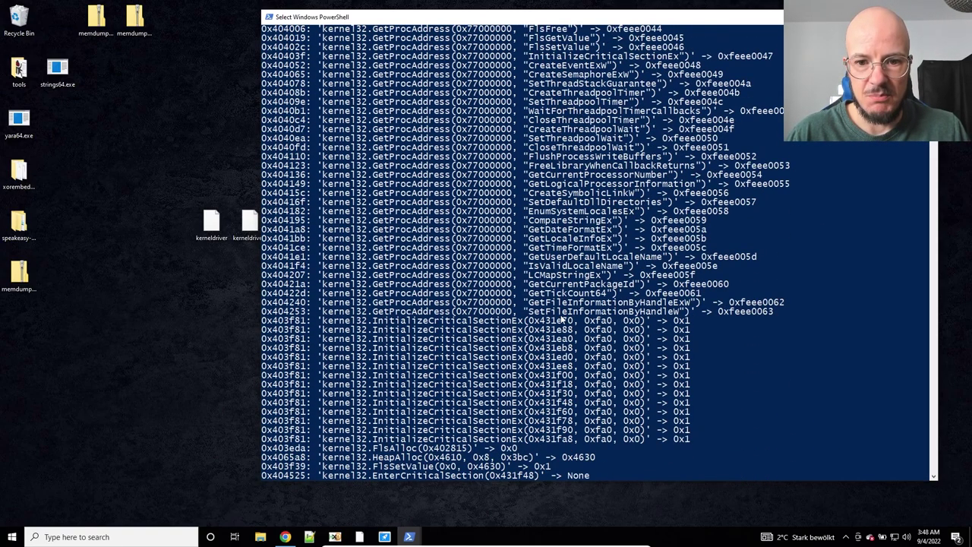
{"action": "scroll", "coordinate": [562, 317], "scroll_direction": "down", "scroll_amount": 14}
{"action": "scroll", "coordinate": [562, 317], "scroll_direction": "down", "scroll_amount": 5}
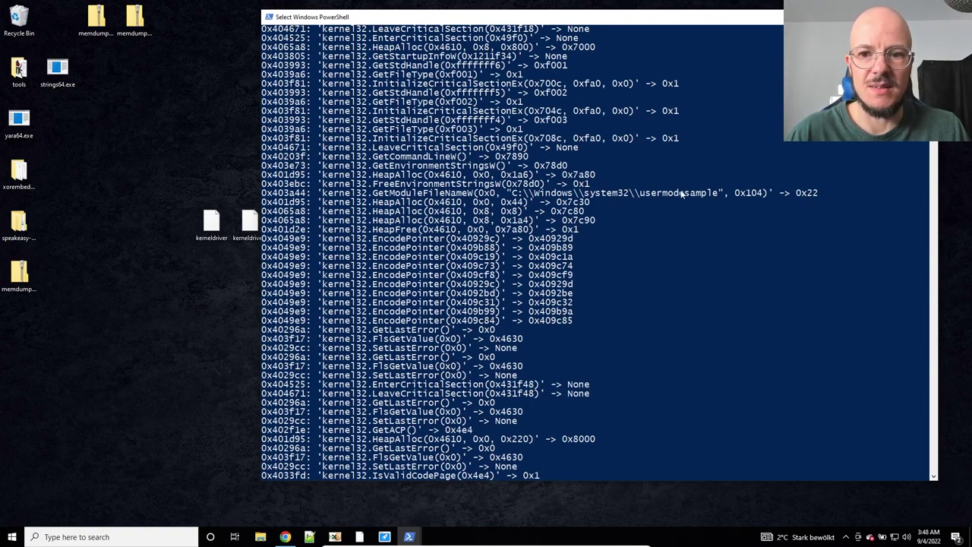
{"action": "left_click_drag", "start_coordinate": [717, 192], "coordinate": [513, 194]}
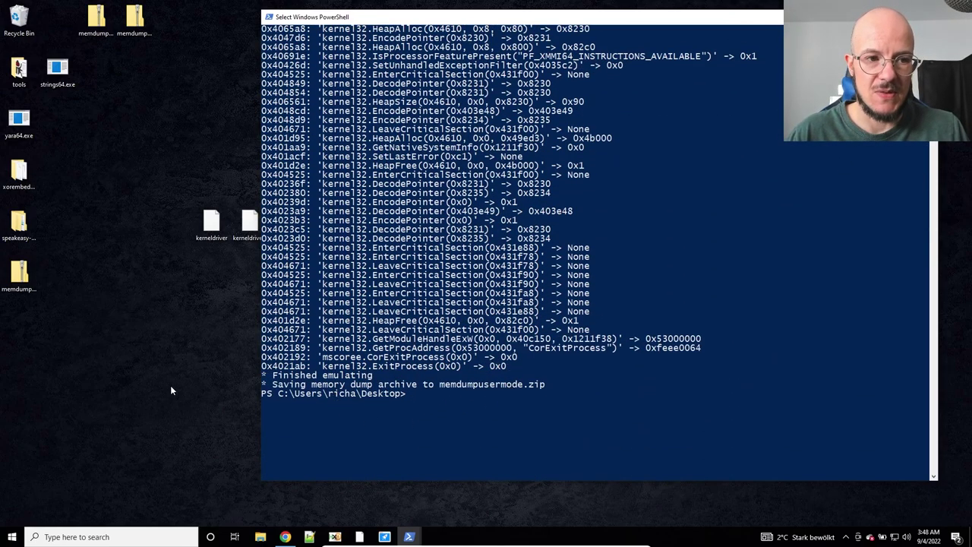
Move memdumpusermode.zip on the desktop into the row with the other two memory dump archives.
{"action": "left_click", "coordinate": [21, 278]}
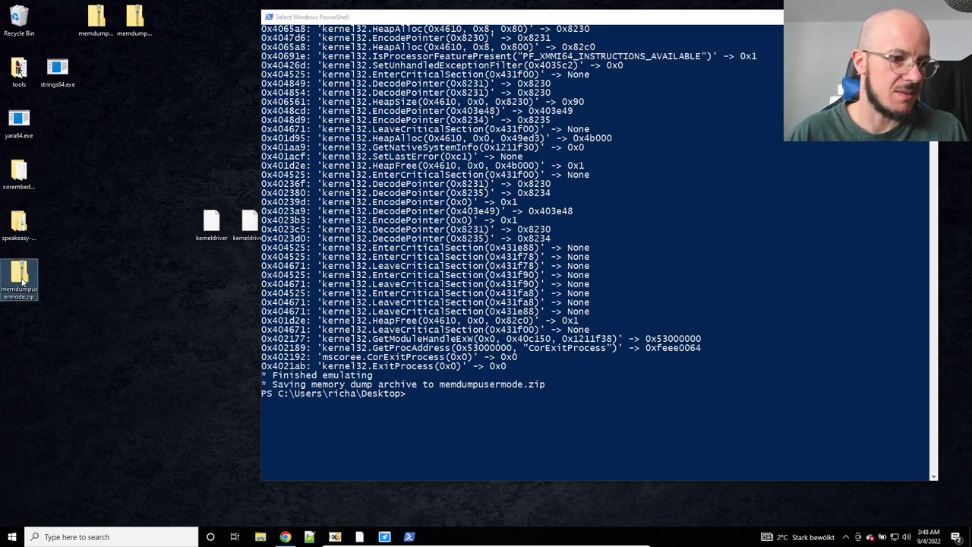
{"action": "left_click_drag", "start_coordinate": [21, 281], "coordinate": [179, 32]}
{"action": "left_click", "coordinate": [192, 321]}
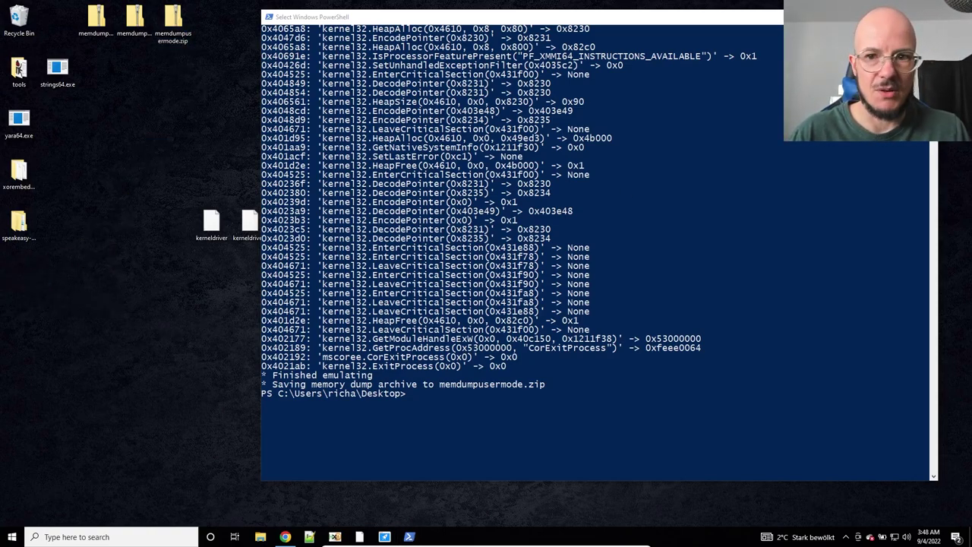
Show the desktop and single out the kerneldriver and kerneldriver2 samples among the files.
{"action": "key", "text": "super+d"}
{"action": "left_click", "coordinate": [217, 231]}
{"action": "left_click", "coordinate": [244, 235], "text": "ctrl"}
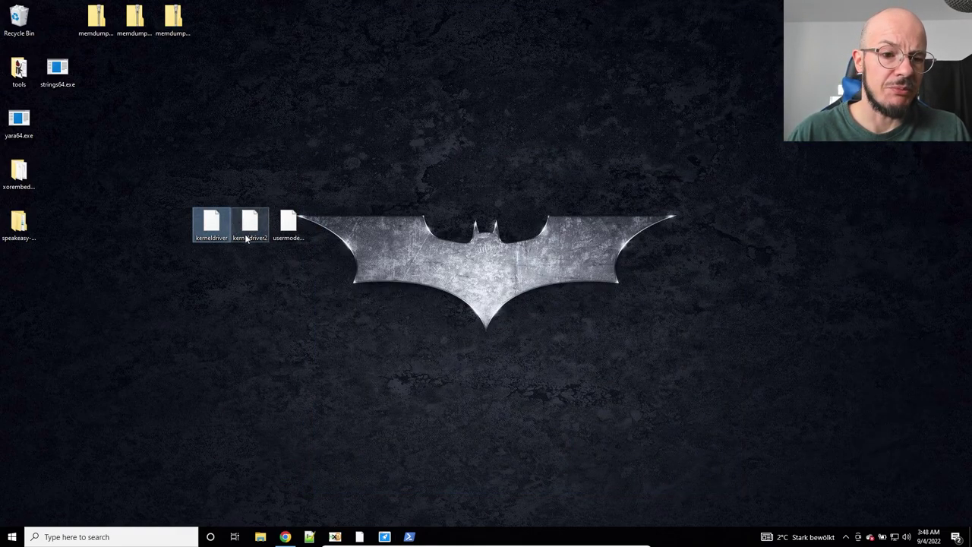
{"action": "left_click", "coordinate": [248, 237], "text": "ctrl"}
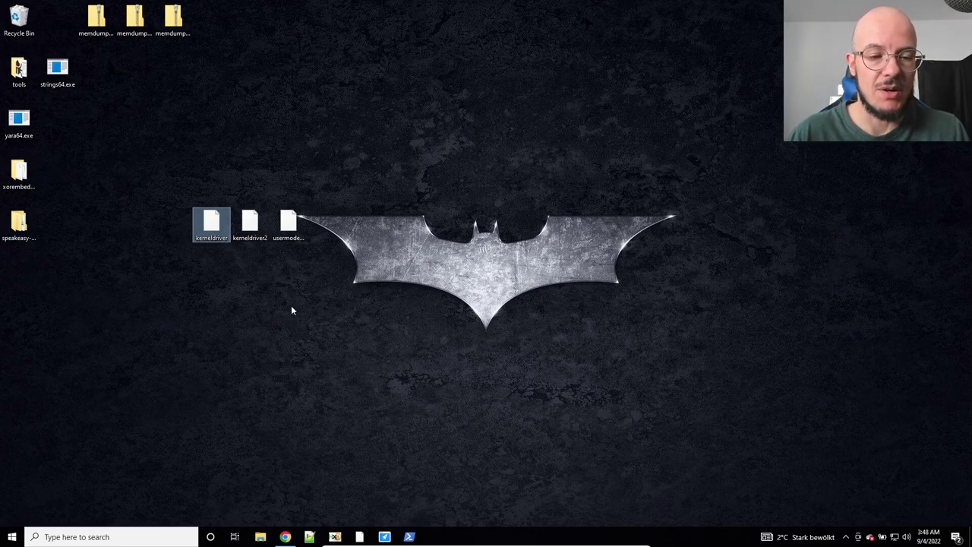
{"action": "left_click", "coordinate": [243, 235], "text": "ctrl"}
{"action": "left_click", "coordinate": [200, 237]}
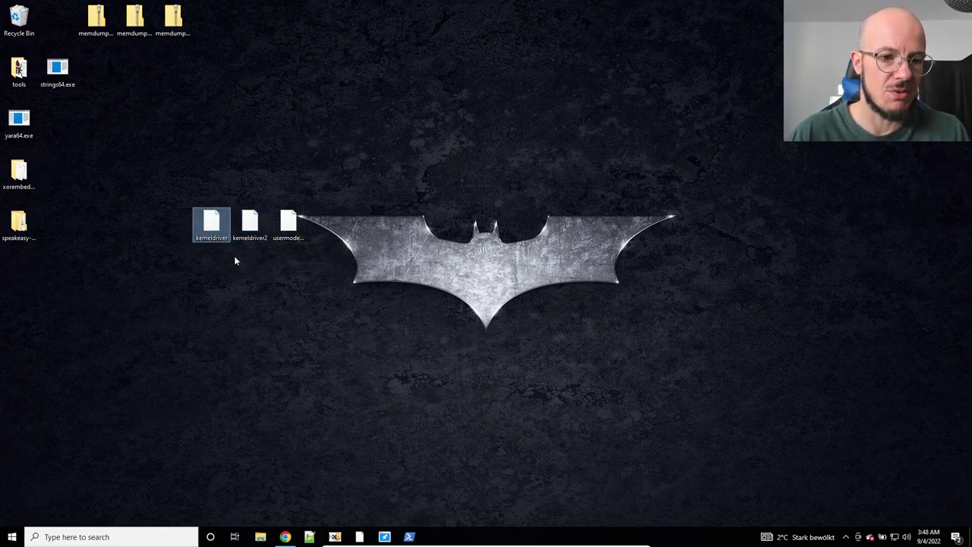
{"action": "left_click", "coordinate": [227, 271]}
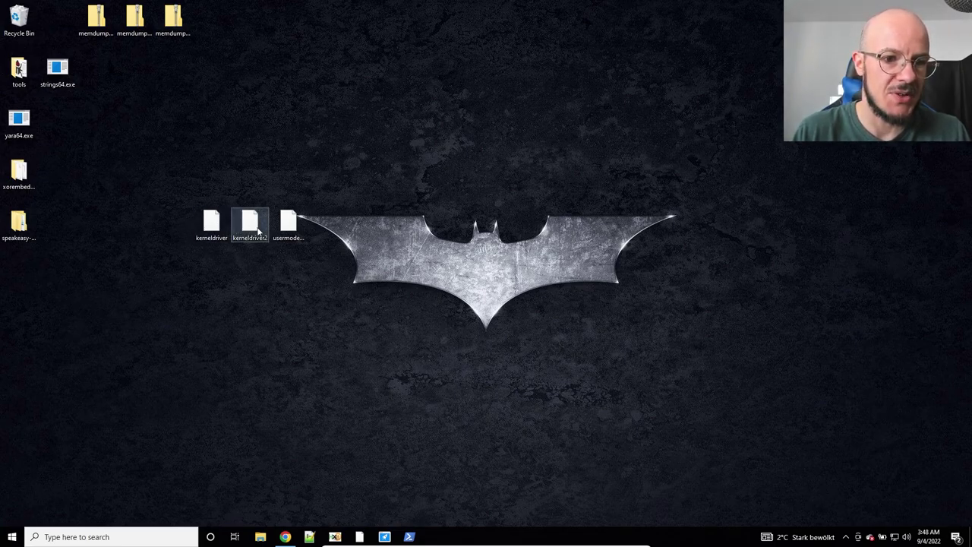
Move the kerneldriver2 sample directly above kerneldriver and place memdumpkerneldriver.zip in the same row as kerneldriver2.
{"action": "left_click_drag", "start_coordinate": [256, 234], "coordinate": [185, 169]}
{"action": "left_click_drag", "start_coordinate": [145, 22], "coordinate": [121, 152]}
{"action": "left_click", "coordinate": [205, 179]}
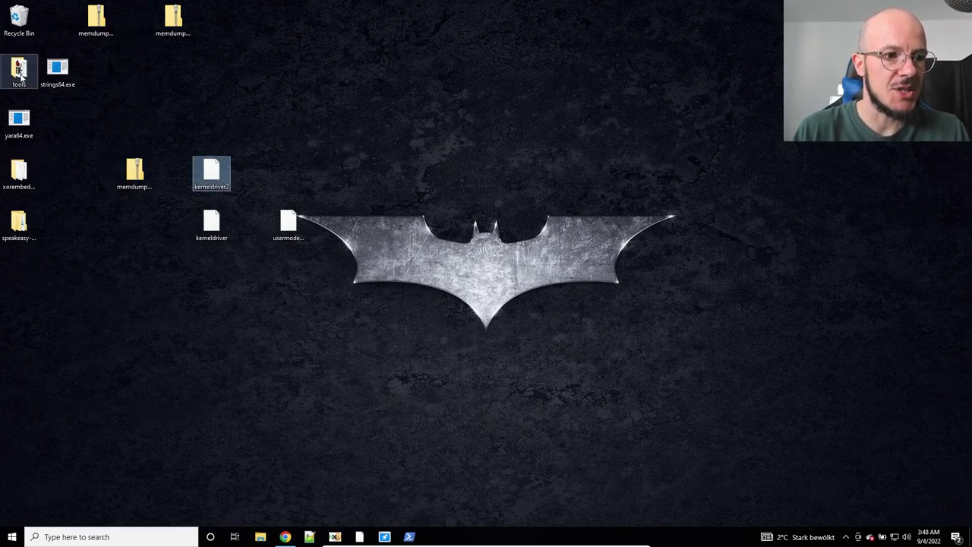
{"action": "left_click", "coordinate": [212, 131]}
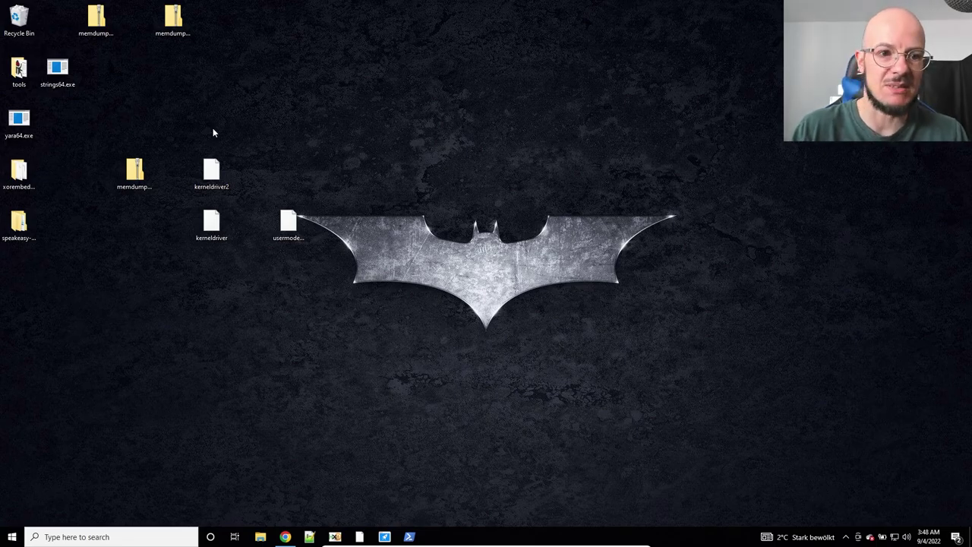
Open the tools folder from the desktop and start a PowerShell window in it.
{"action": "double_click", "coordinate": [19, 70]}
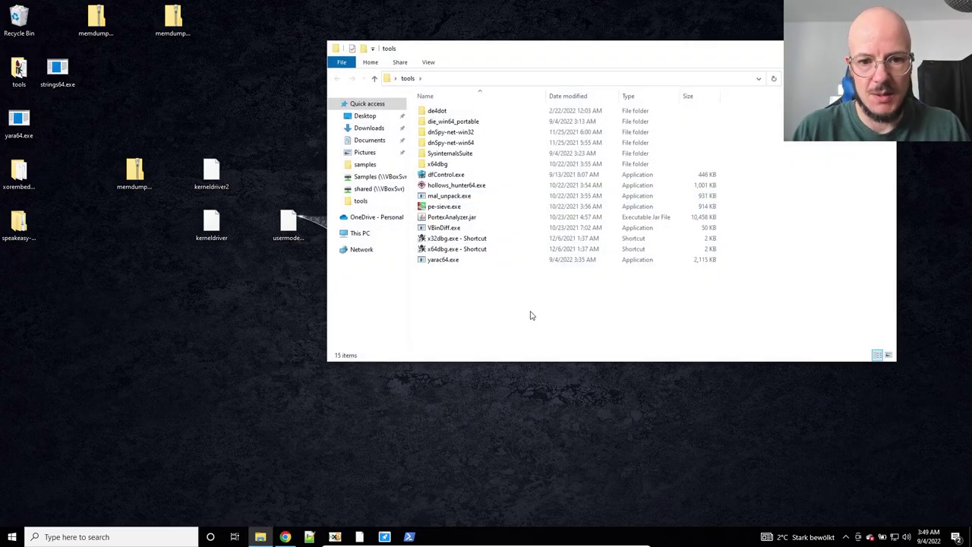
{"action": "right_click", "coordinate": [530, 315]}
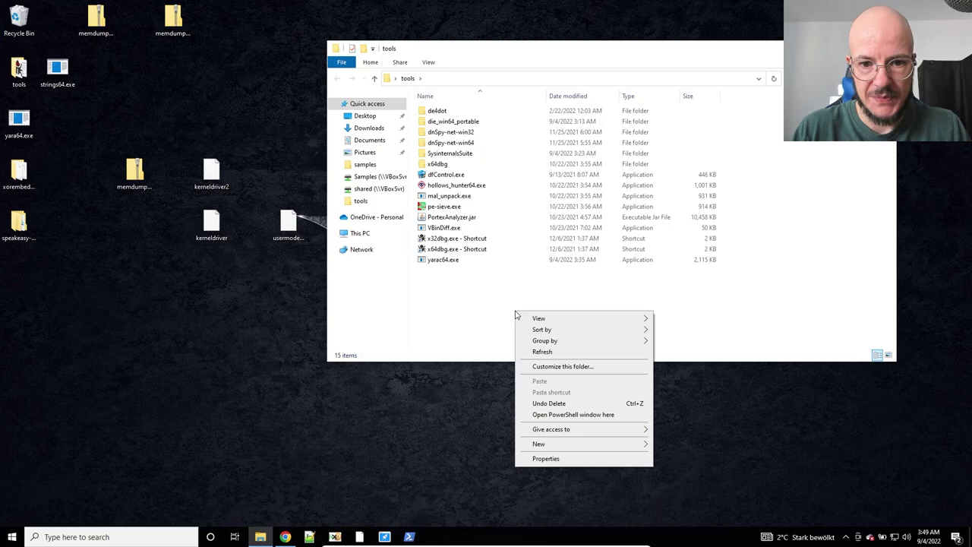
{"action": "left_click", "coordinate": [565, 412]}
Run java -jar .\PortexAnalyzer.jar -p ../kerneldriver.png ..\kerneldriver to analyze the driver and create its visualization.
{"action": "type", "text": "java"}
{"action": "type", "text": " -jar .\\Por"}
{"action": "key", "text": "Tab"}
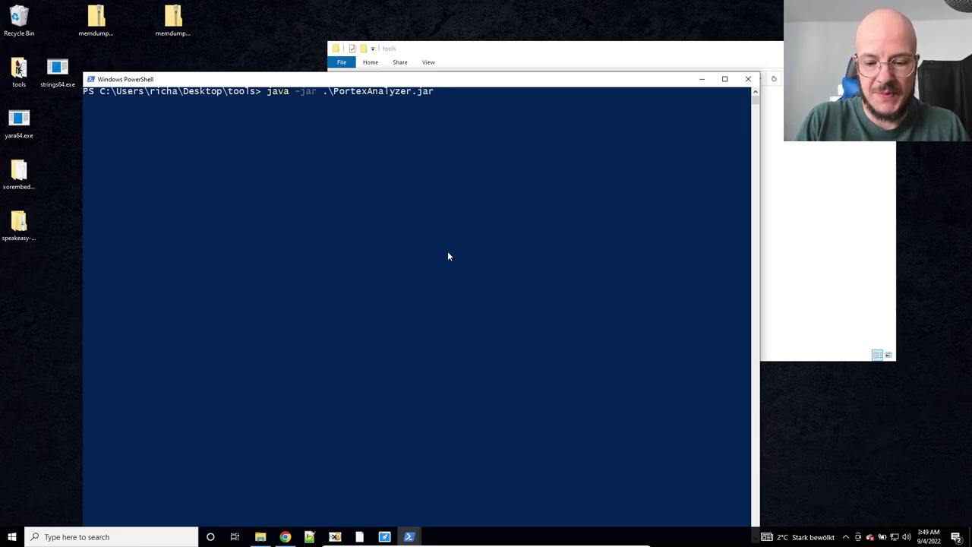
{"action": "type", "text": "/"}
{"action": "key", "text": "BackSpace"}
{"action": "type", "text": "-p "}
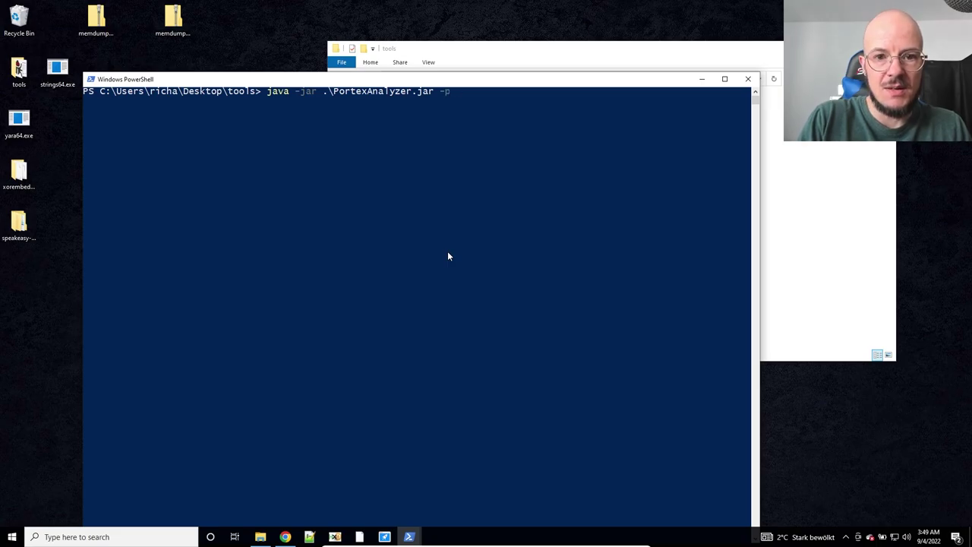
{"action": "type", "text": "../viru"}
{"action": "key", "text": "BackSpace"}
{"action": "key", "text": "BackSpace"}
{"action": "key", "text": "BackSpace"}
{"action": "key", "text": "BackSpace"}
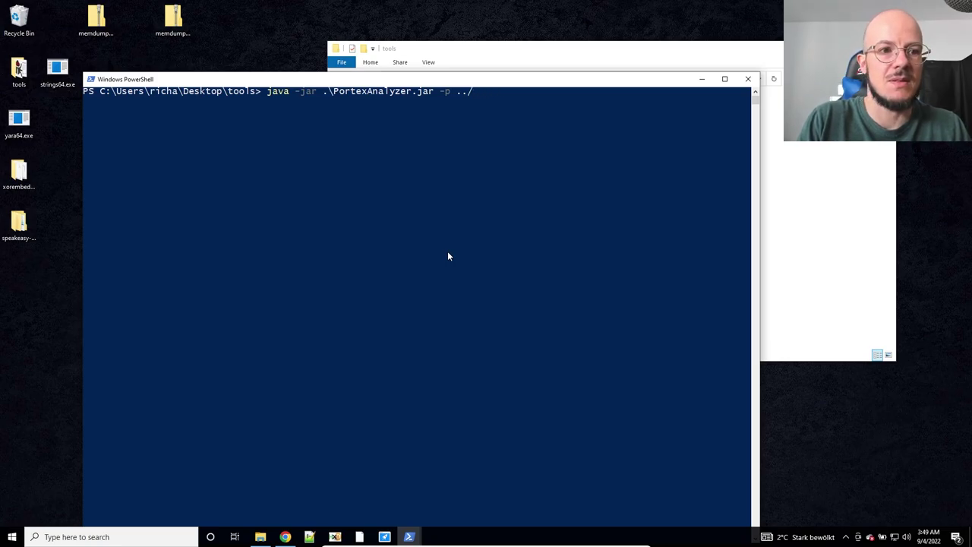
{"action": "type", "text": "kerneldriver.p"}
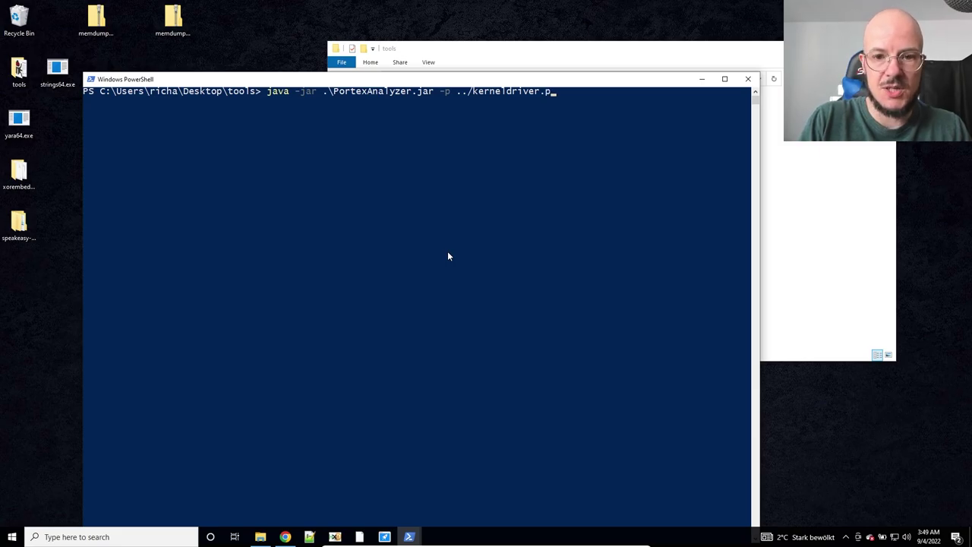
{"action": "type", "text": "ng "}
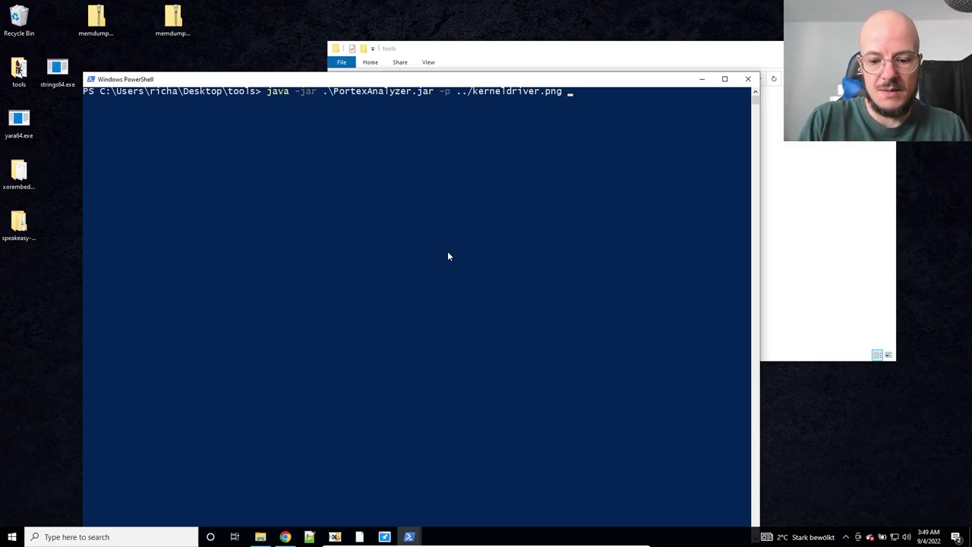
{"action": "type", "text": "..\\kerneldriver"}
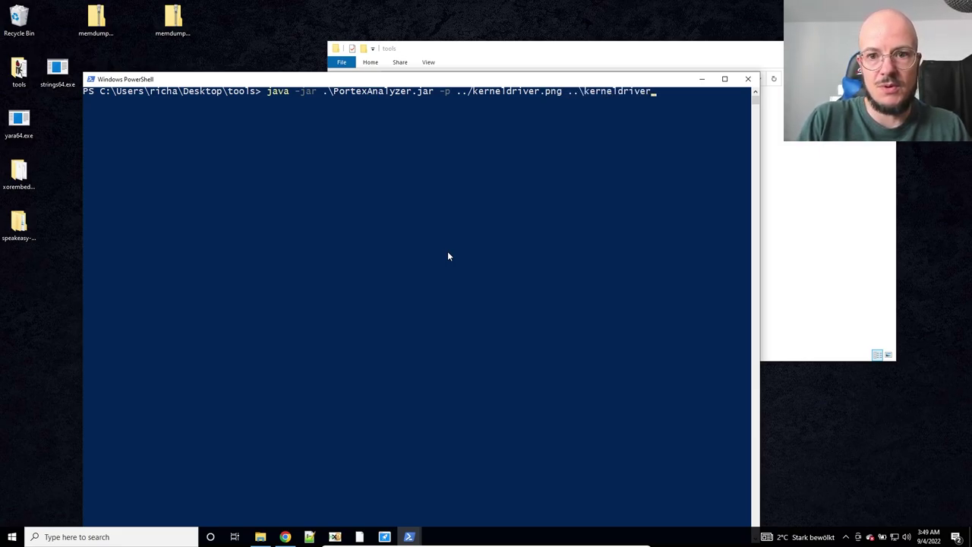
{"action": "key", "text": "Return"}
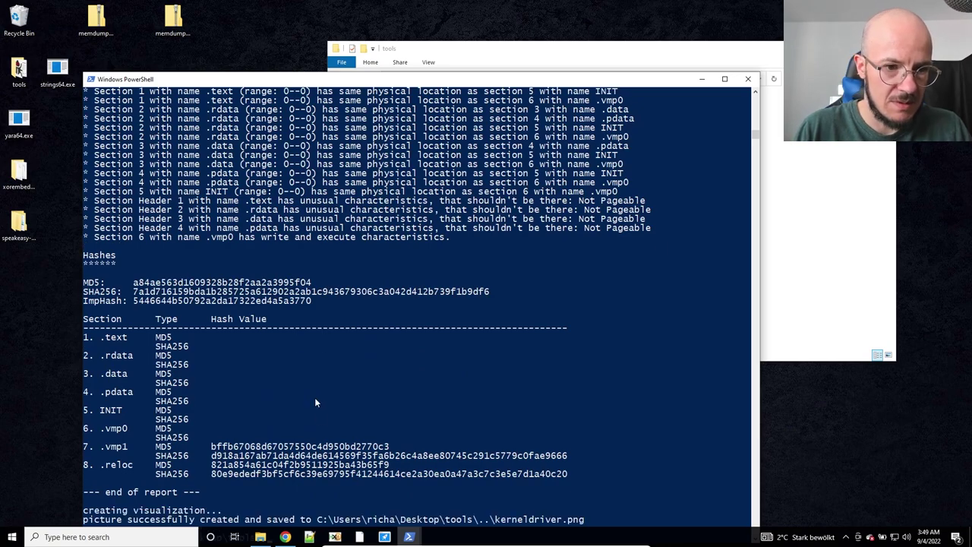
Review the anomalies in the PortexAnalyzer report and highlight the packer name in the .vmp1 section entry.
{"action": "scroll", "coordinate": [314, 397], "scroll_direction": "up", "scroll_amount": 3}
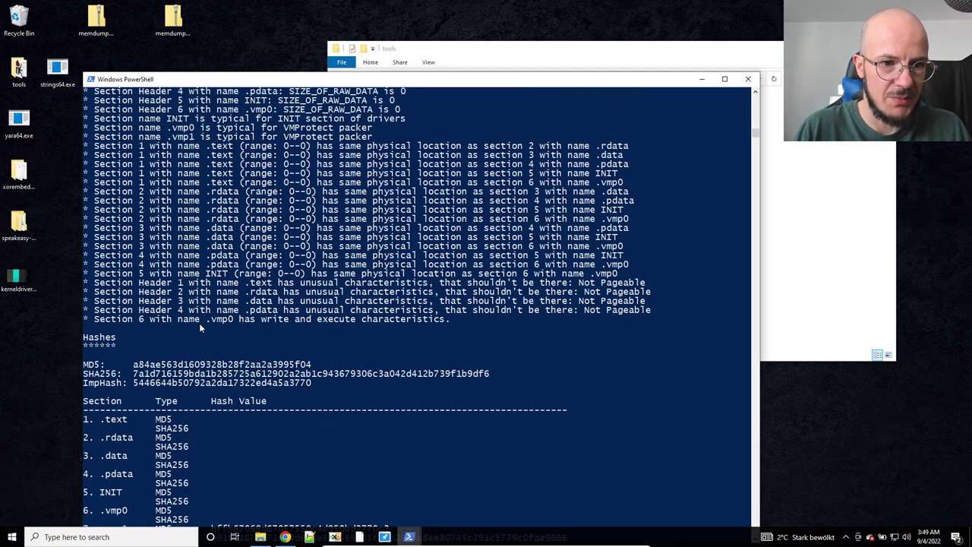
{"action": "scroll", "coordinate": [198, 323], "scroll_direction": "up", "scroll_amount": 3}
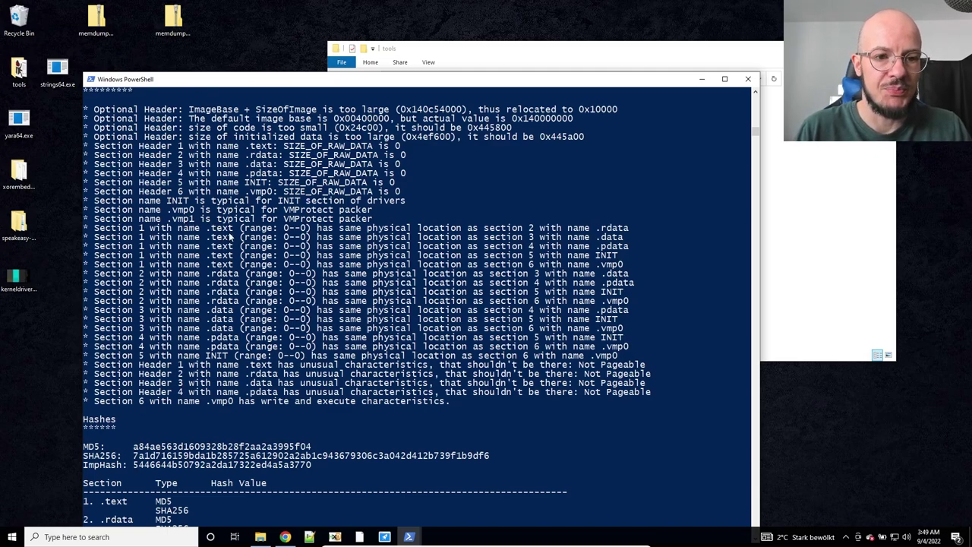
{"action": "left_click_drag", "start_coordinate": [371, 221], "coordinate": [288, 223]}
{"action": "left_click", "coordinate": [330, 219]}
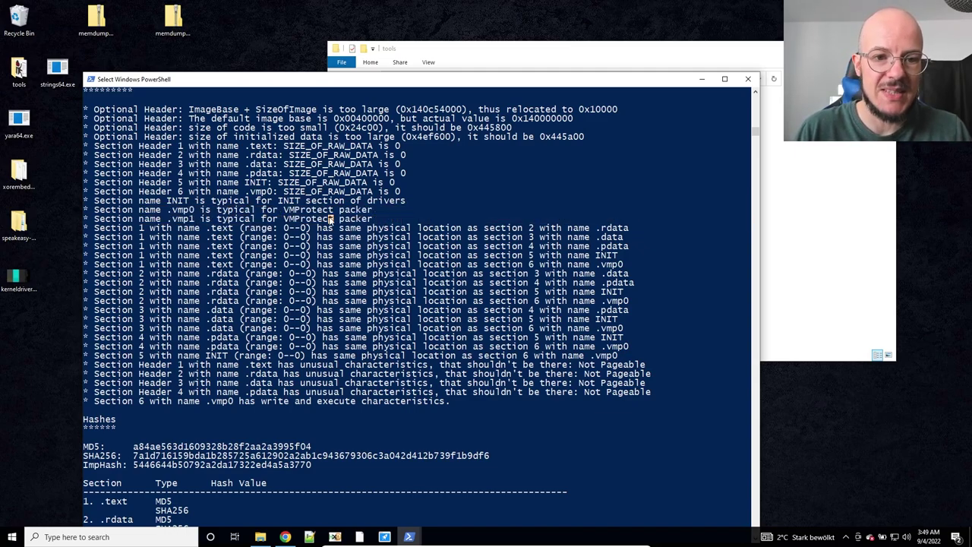
Open kerneldriver.png from the desktop, zoom in to examine the byte plot, entropy and PE structure, and close the image.
{"action": "scroll", "coordinate": [347, 300], "scroll_direction": "down", "scroll_amount": 9}
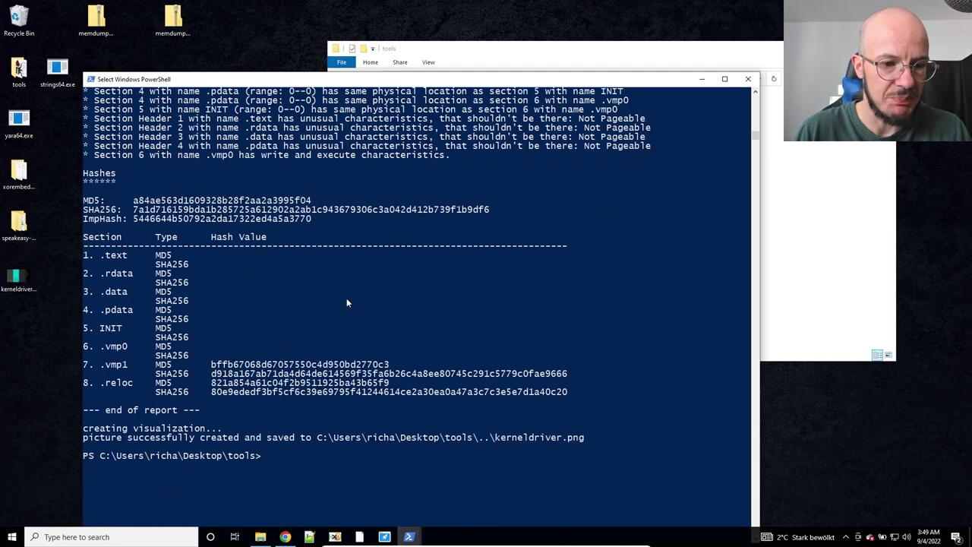
{"action": "double_click", "coordinate": [17, 281]}
{"action": "scroll", "coordinate": [461, 347], "scroll_direction": "up", "scroll_amount": 3}
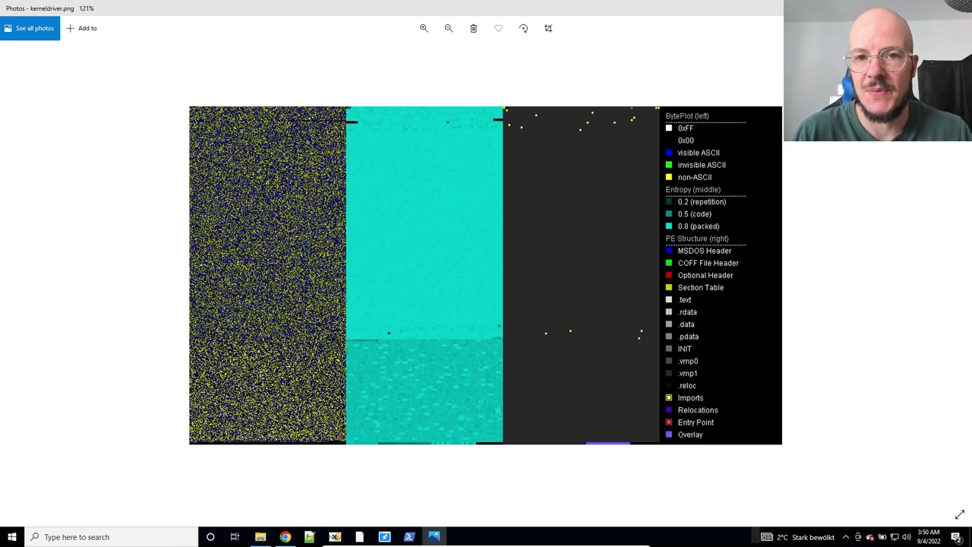
{"action": "key", "text": "alt+F4"}
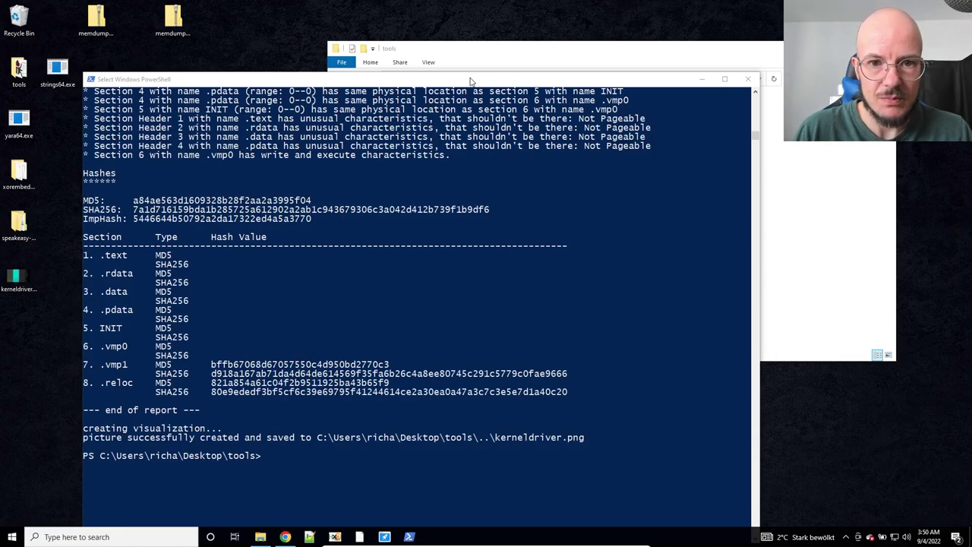
Move and shrink the PowerShell window so that the sample files on the desktop are uncovered.
{"action": "left_click_drag", "start_coordinate": [468, 83], "coordinate": [550, 41]}
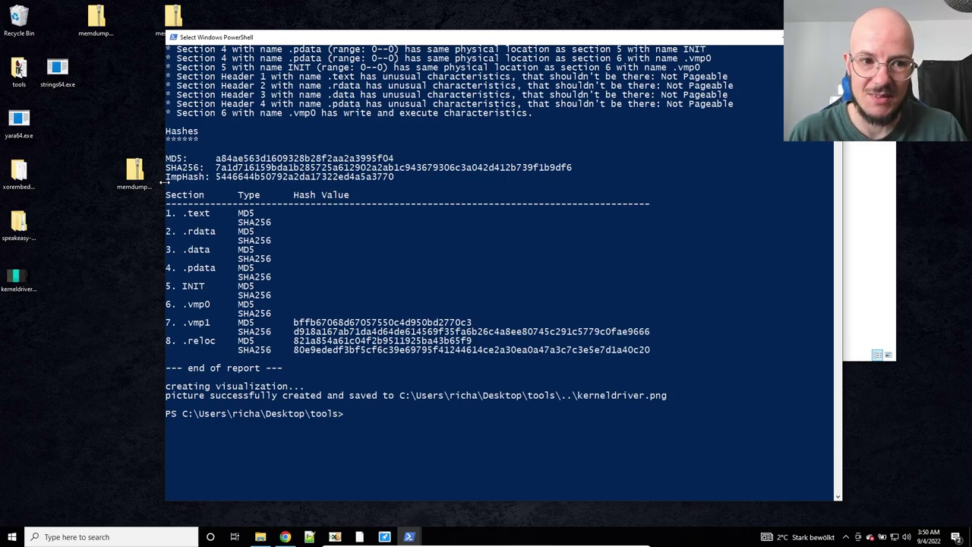
{"action": "left_click_drag", "start_coordinate": [163, 181], "coordinate": [240, 179]}
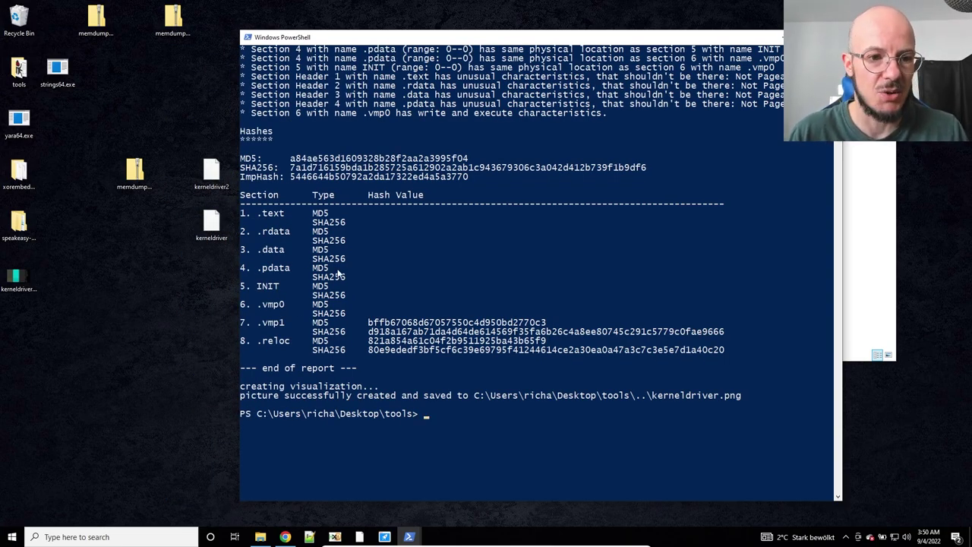
{"action": "left_click", "coordinate": [190, 289]}
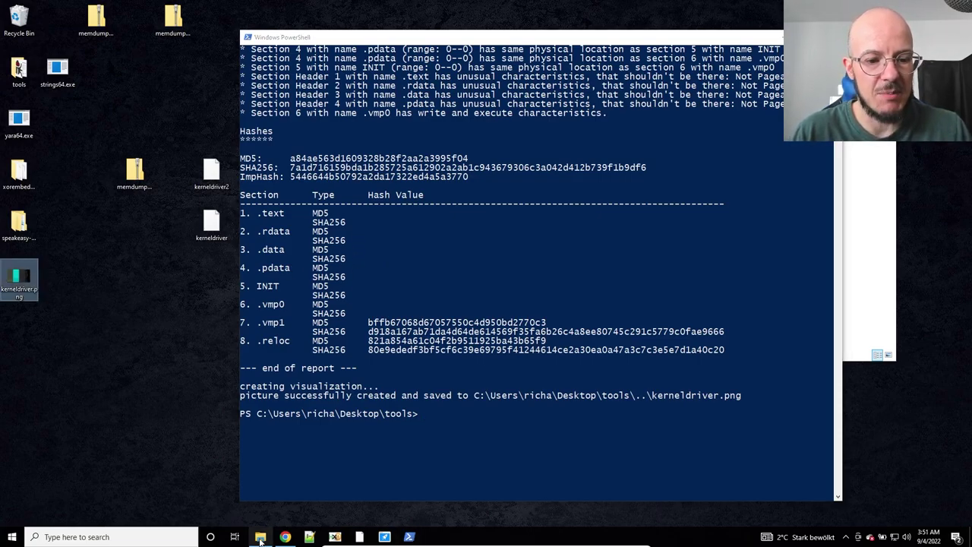
{"action": "left_click", "coordinate": [241, 500]}
{"action": "left_click_drag", "start_coordinate": [241, 499], "coordinate": [344, 471]}
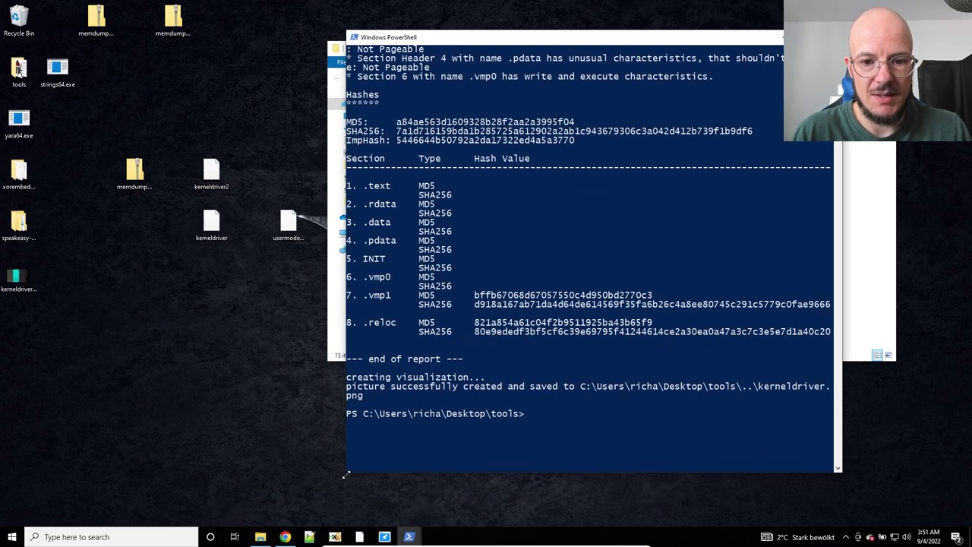
Extract memdumpkerneldriver.zip to its default memdumpkerneldriver folder on the desktop and show the extracted files.
{"action": "left_click", "coordinate": [95, 18]}
{"action": "left_click", "coordinate": [137, 179]}
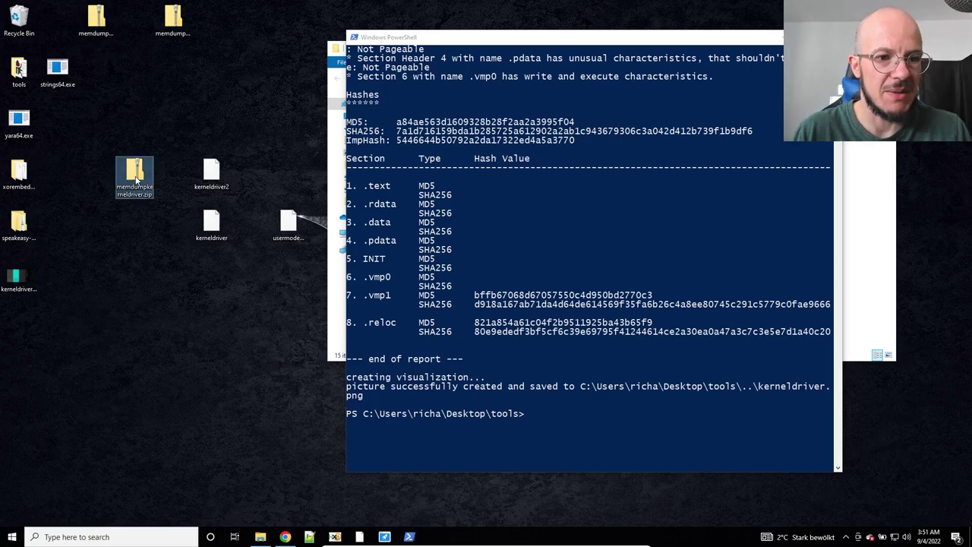
{"action": "right_click", "coordinate": [136, 179]}
{"action": "left_click", "coordinate": [166, 212]}
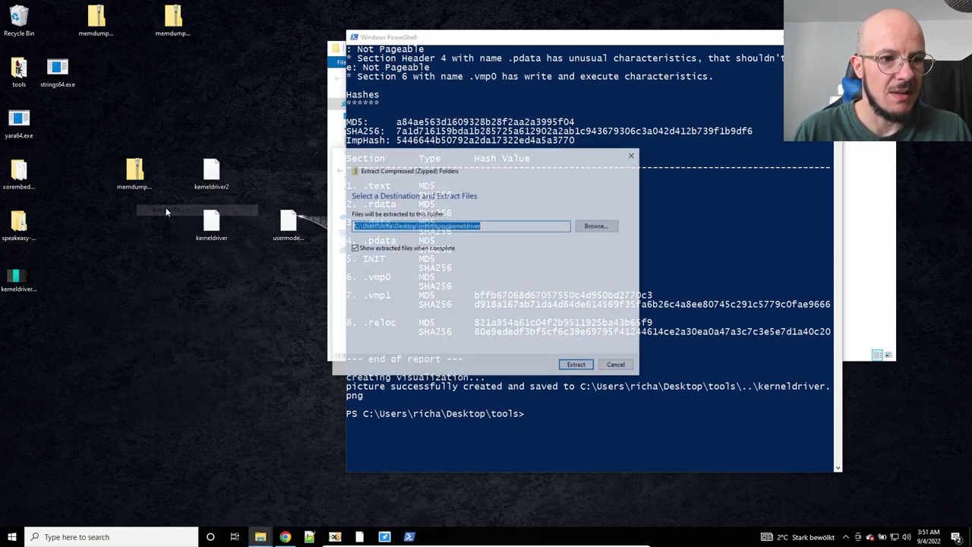
{"action": "key", "text": "Return"}
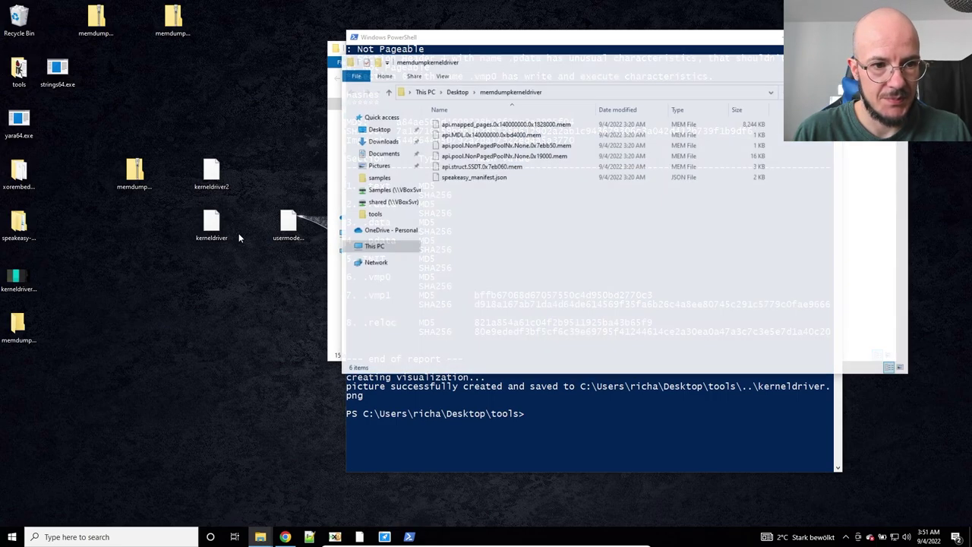
Move api.mapped_pages.0x140000000.0x1828000.mem from the memdumpkerneldriver folder to the desktop, shifting the folder window aside.
{"action": "left_click", "coordinate": [515, 125]}
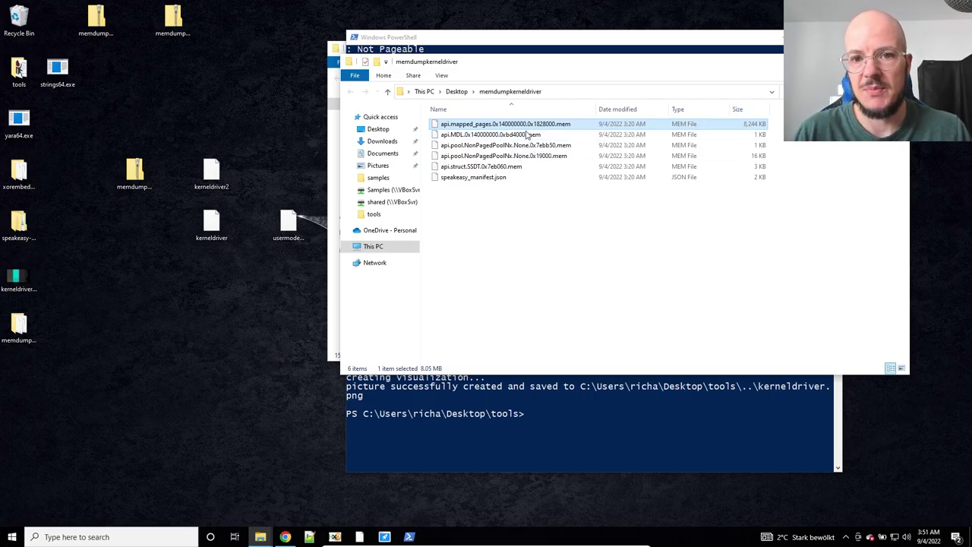
{"action": "left_click_drag", "start_coordinate": [593, 67], "coordinate": [512, 115]}
{"action": "left_click", "coordinate": [443, 289]}
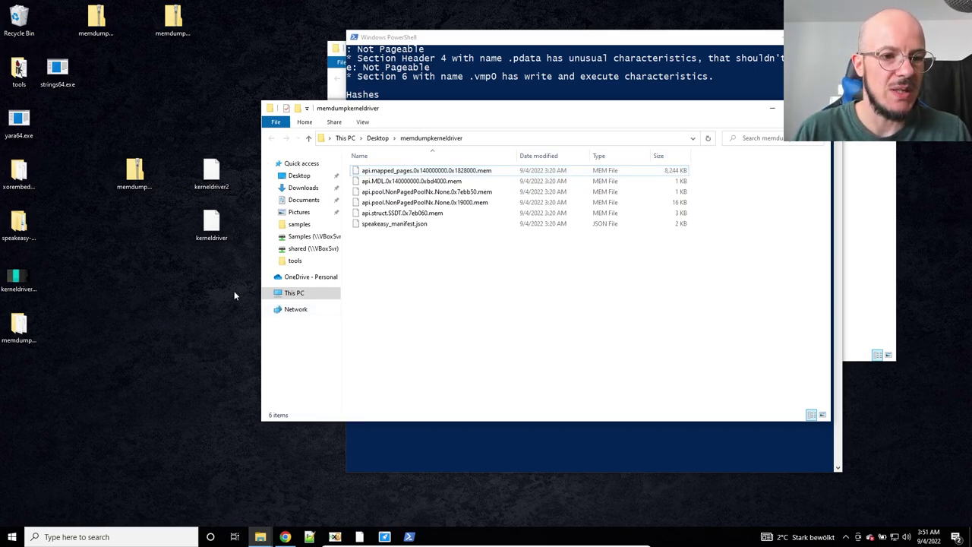
{"action": "left_click_drag", "start_coordinate": [443, 171], "coordinate": [173, 341]}
Return to the existing PowerShell session and change its working directory from tools up to the Desktop.
{"action": "right_click", "coordinate": [127, 278]}
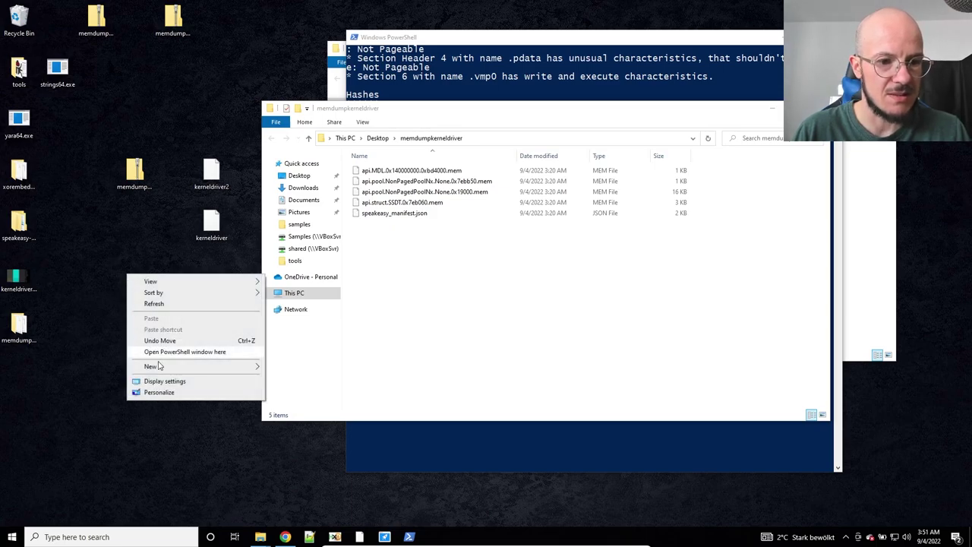
{"action": "left_click", "coordinate": [513, 76]}
{"action": "type", "text": "cd .."}
{"action": "key", "text": "Return"}
Run strings64.exe on api.mapped_pages.0x140000000.0x1828000.mem, redirecting the output to kernelmemdumpstrings.txt.
{"action": "type", "text": "str"}
{"action": "key", "text": "Tab"}
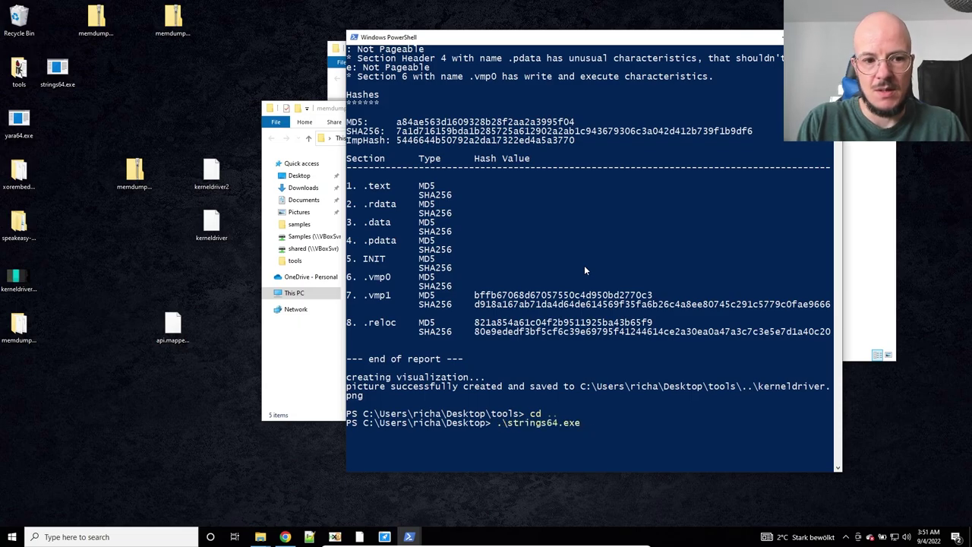
{"action": "type", "text": "api"}
{"action": "key", "text": "Tab"}
{"action": "key", "text": "Return"}
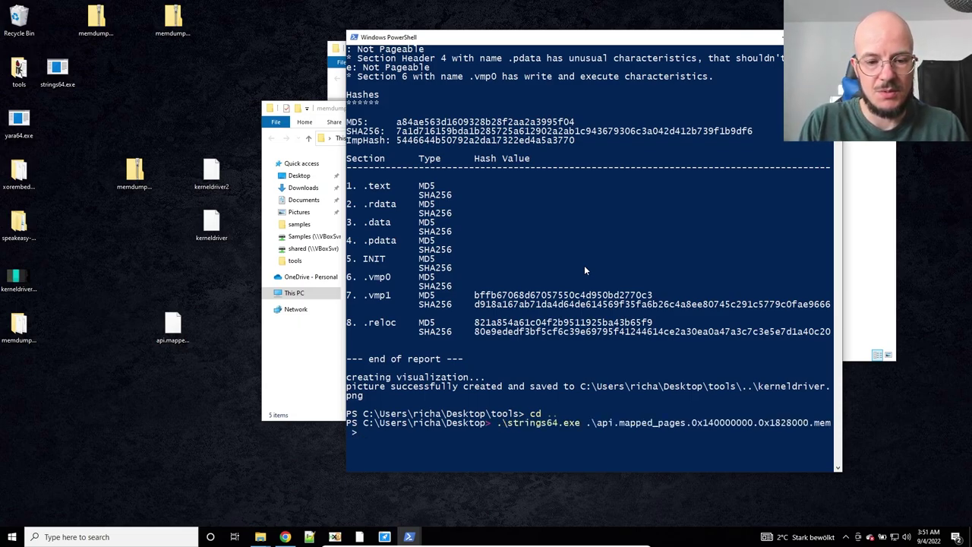
{"action": "type", "text": "kernelmemdump.txt"}
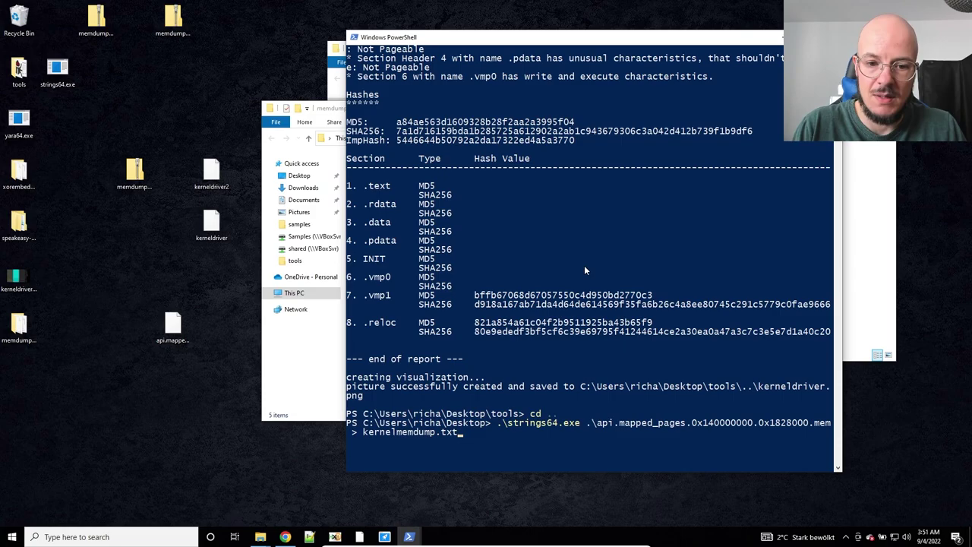
{"action": "key", "text": "Left"}
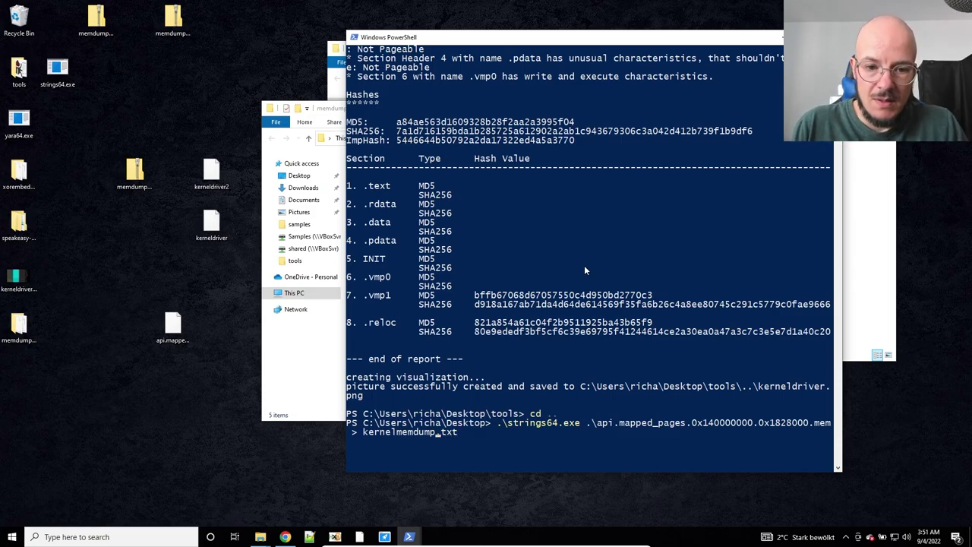
{"action": "type", "text": "strings"}
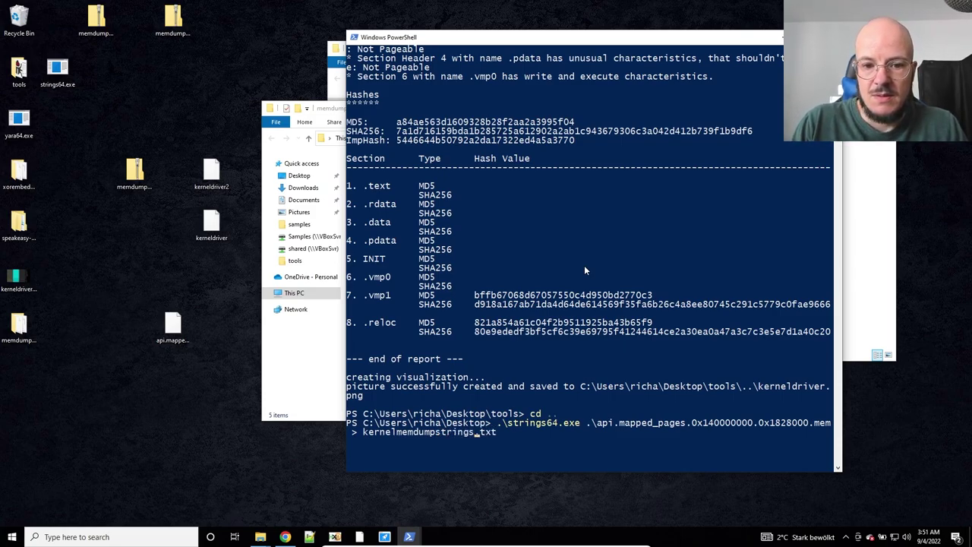
{"action": "key", "text": "Return"}
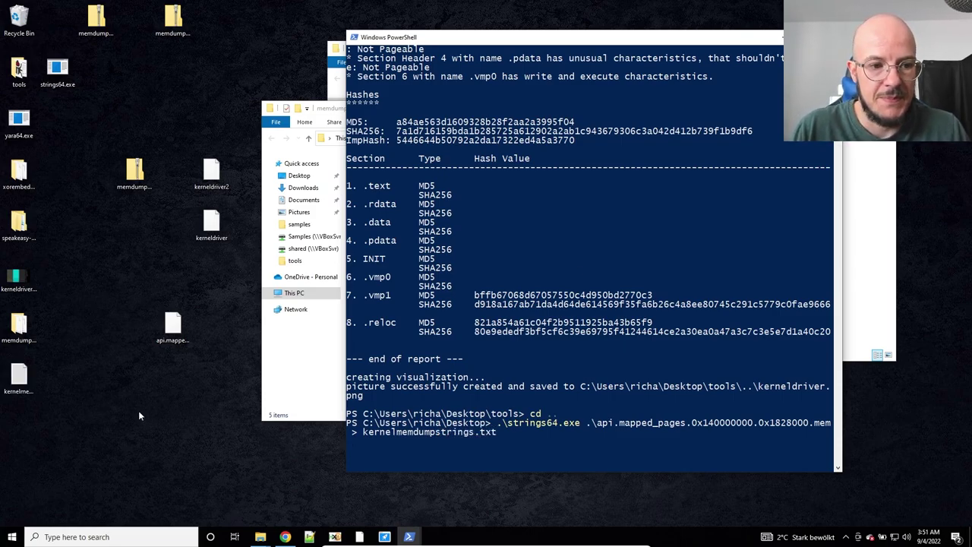
Switch to Notepad++, open kernelmemdumpstrings.txt from the desktop in it, and maximize the editor window.
{"action": "left_click", "coordinate": [309, 536]}
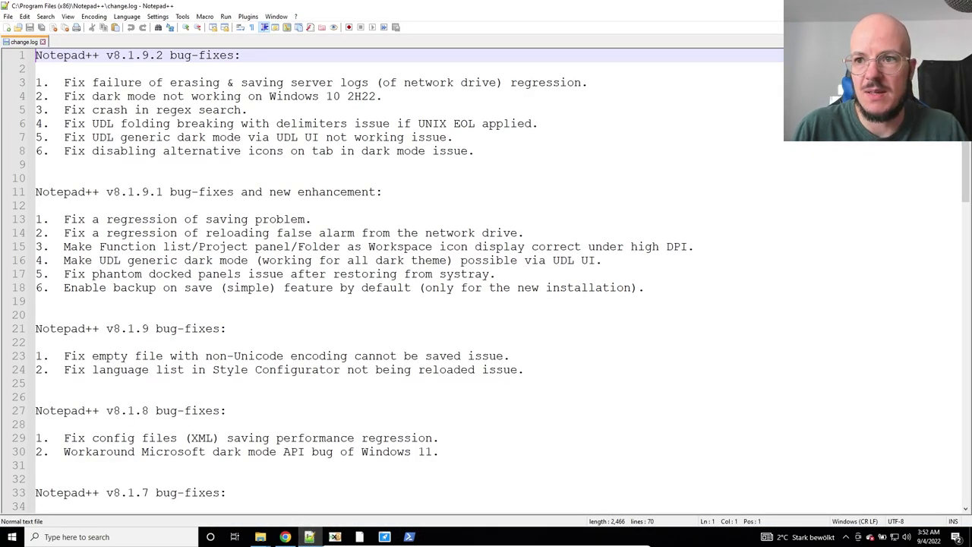
{"action": "key", "text": "super+Down"}
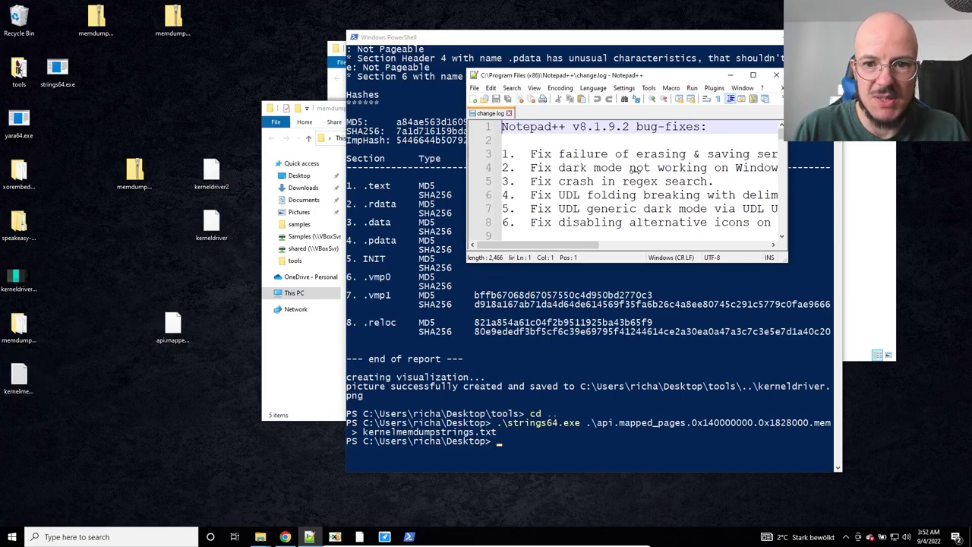
{"action": "left_click", "coordinate": [752, 74]}
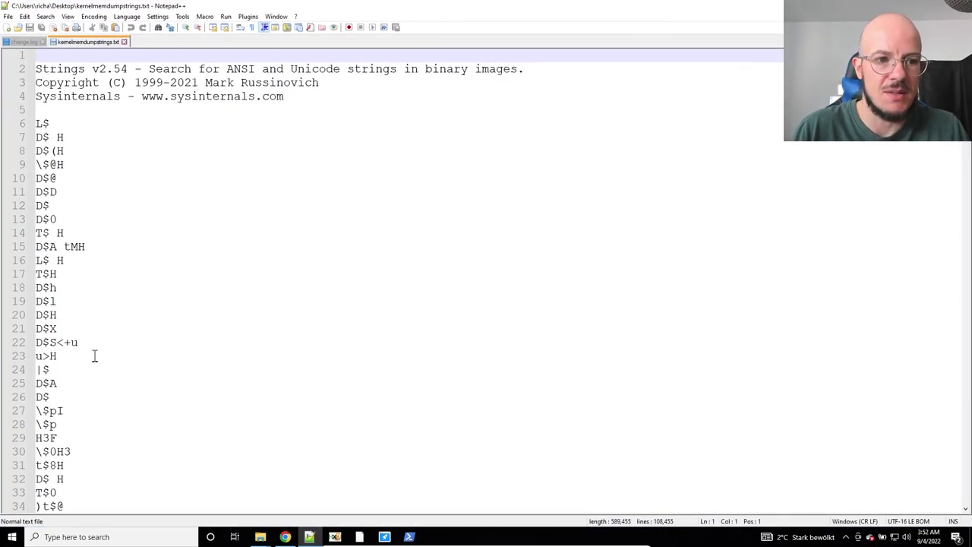
Examine the strings in kernelmemdumpstrings.txt from the beginning of the file, looking for readable text.
{"action": "scroll", "coordinate": [94, 356], "scroll_direction": "down", "scroll_amount": 20}
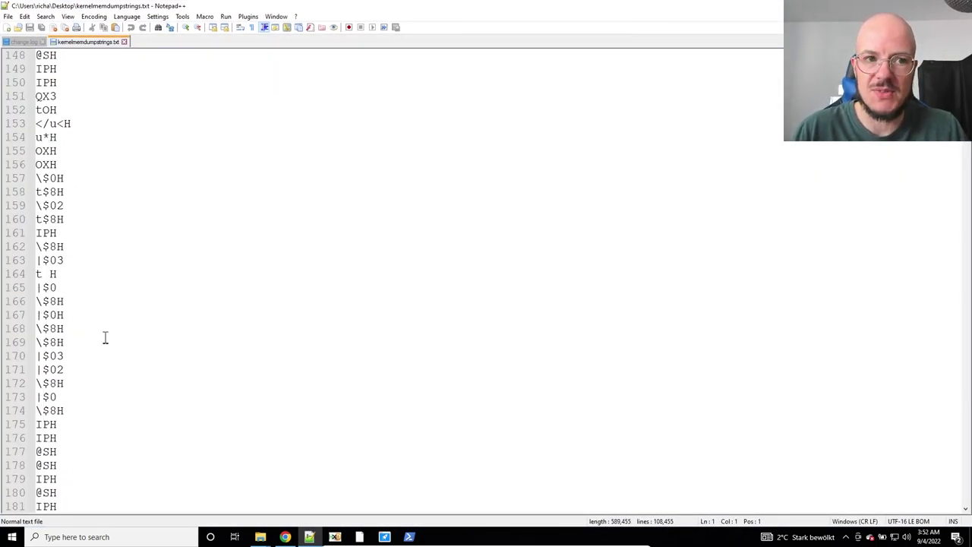
{"action": "scroll", "coordinate": [105, 337], "scroll_direction": "down", "scroll_amount": 20}
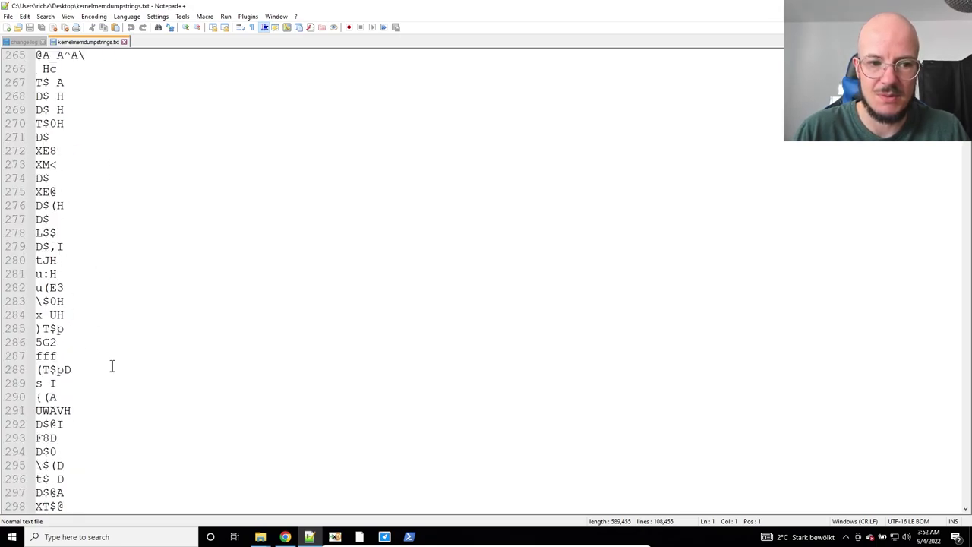
{"action": "scroll", "coordinate": [126, 331], "scroll_direction": "down", "scroll_amount": 14}
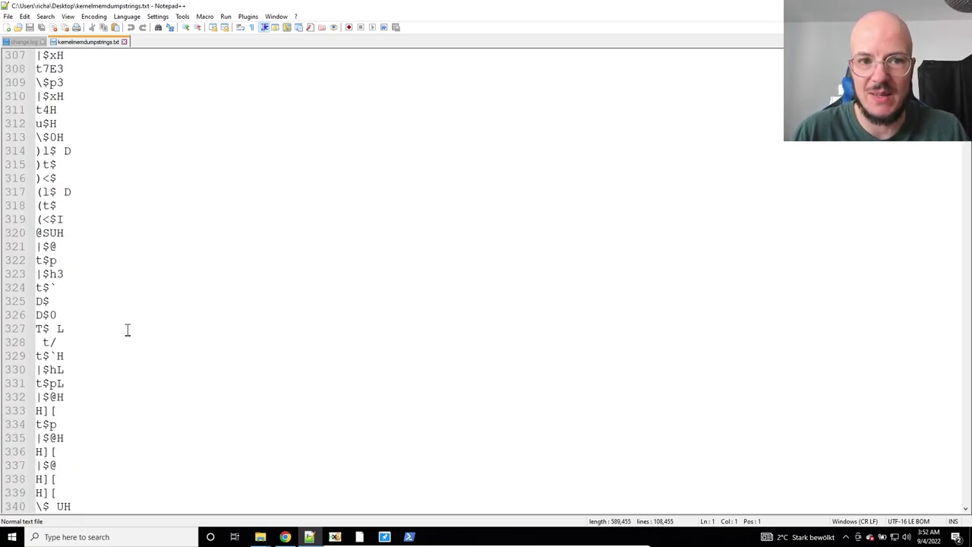
{"action": "scroll", "coordinate": [127, 328], "scroll_direction": "down", "scroll_amount": 20}
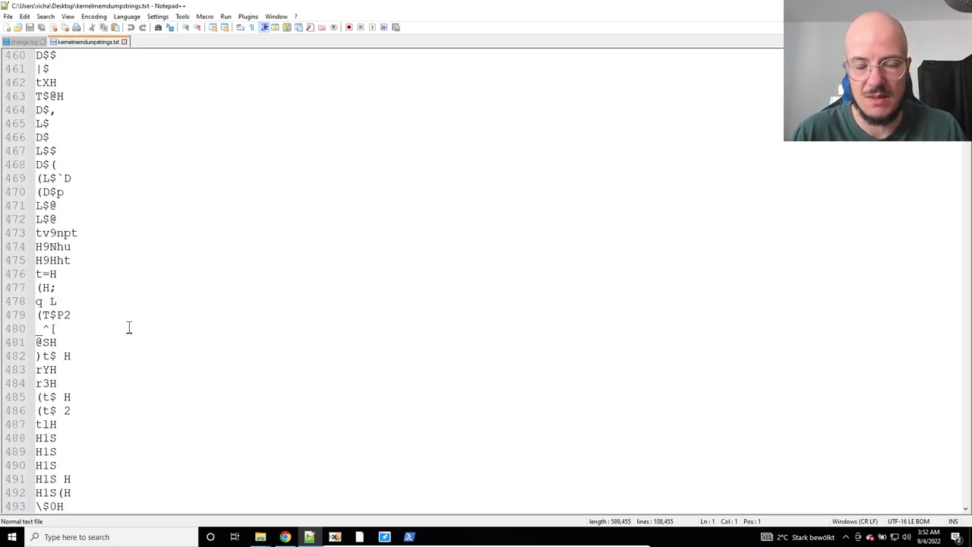
{"action": "scroll", "coordinate": [129, 328], "scroll_direction": "down", "scroll_amount": 8}
{"action": "left_click", "coordinate": [118, 316]}
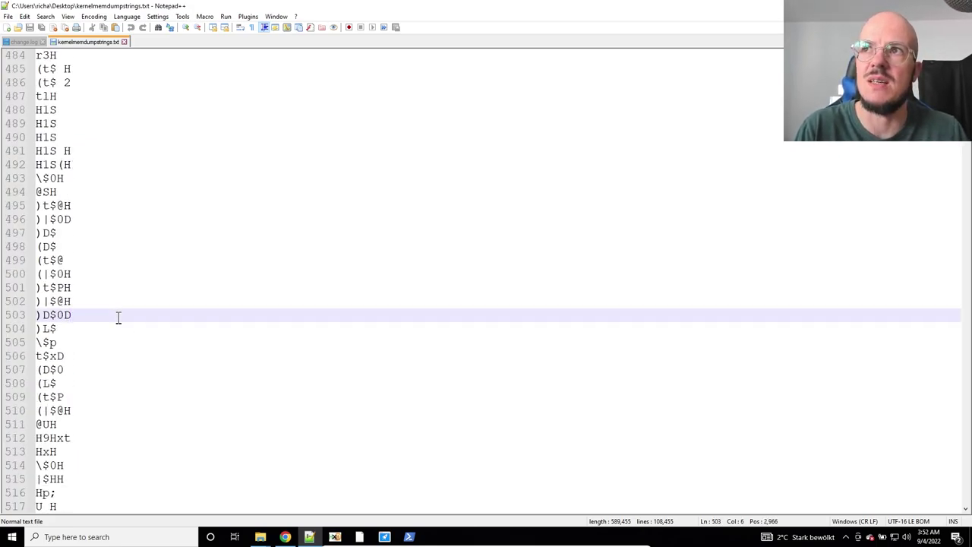
{"action": "scroll", "coordinate": [629, 382], "scroll_direction": "down", "scroll_amount": 20}
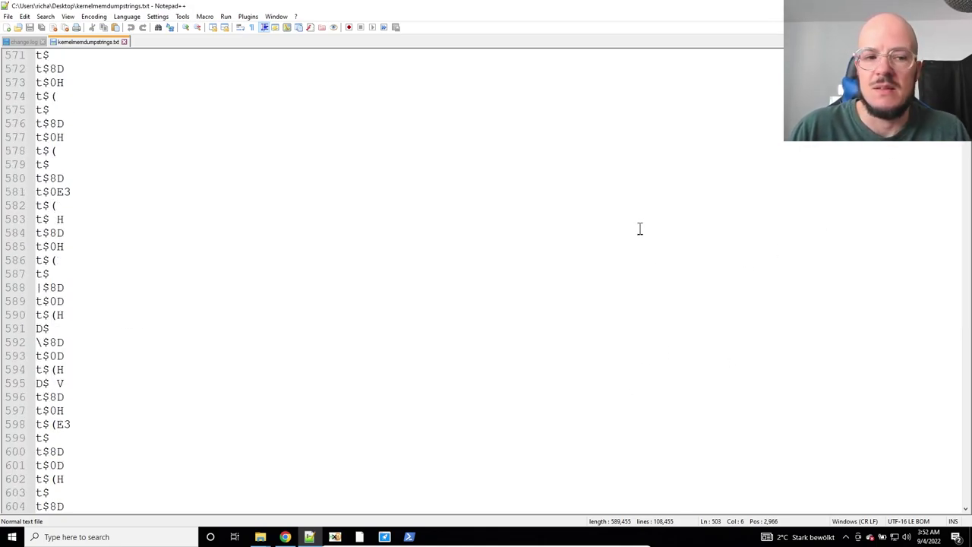
{"action": "scroll", "coordinate": [645, 243], "scroll_direction": "down", "scroll_amount": 20}
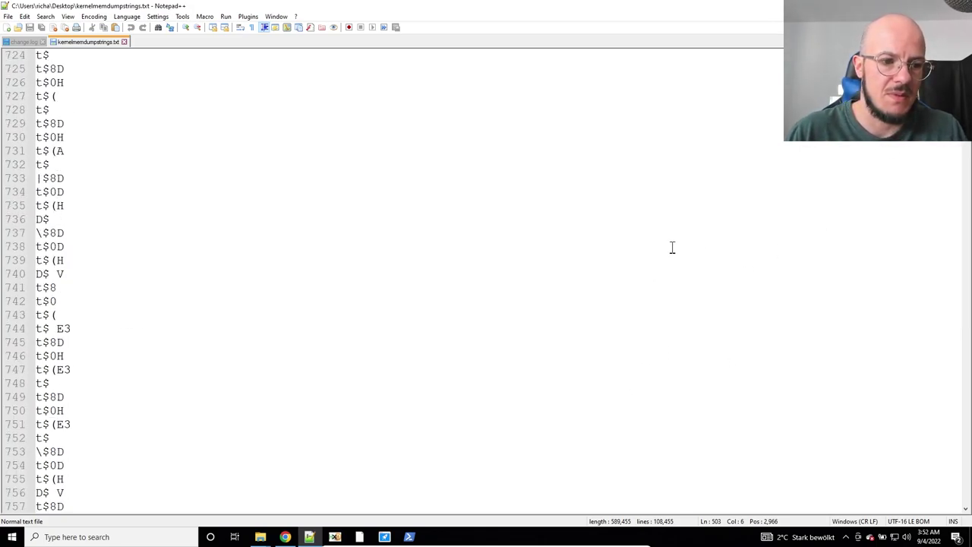
{"action": "scroll", "coordinate": [672, 248], "scroll_direction": "down", "scroll_amount": 20}
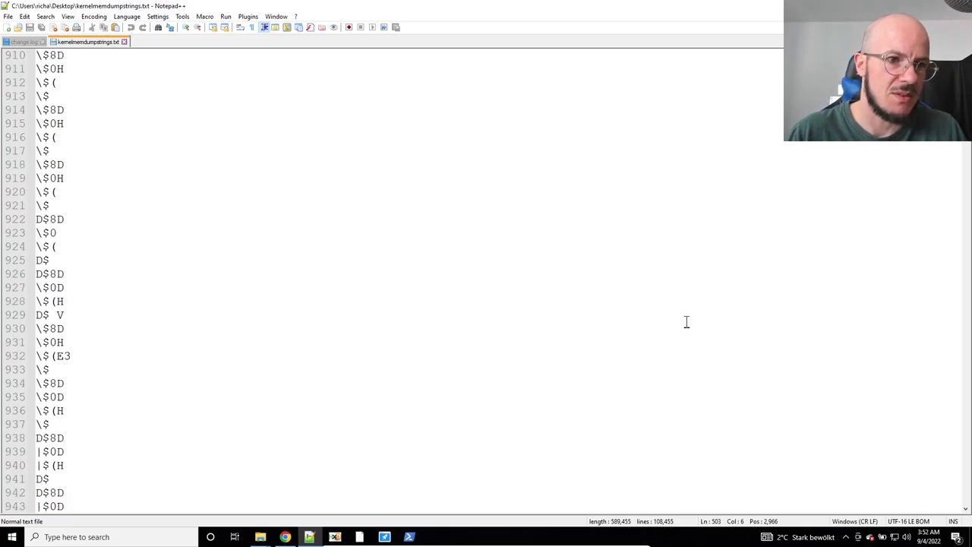
{"action": "scroll", "coordinate": [486, 281], "scroll_direction": "down", "scroll_amount": 20}
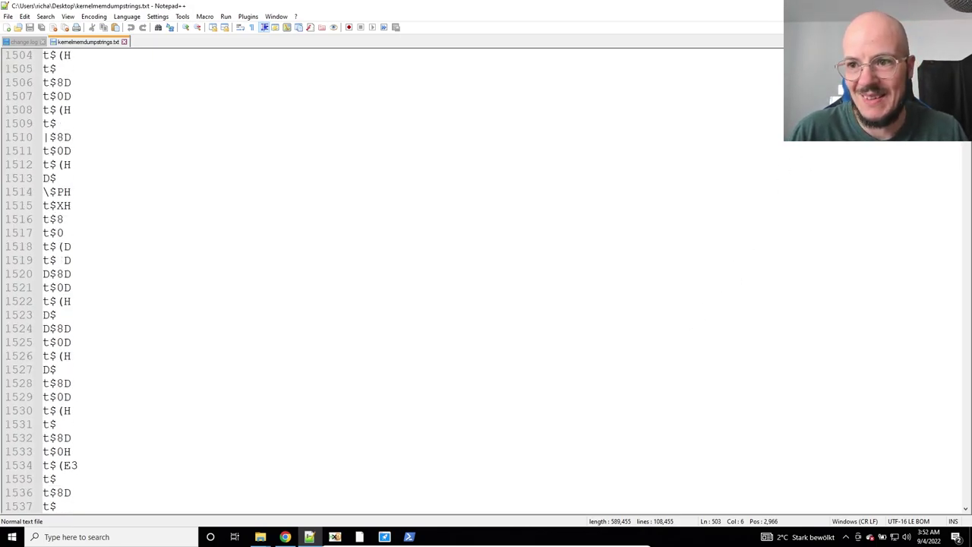
{"action": "scroll", "coordinate": [486, 281], "scroll_direction": "down", "scroll_amount": 20}
Find where the block of readable strings starts and highlight its first entries from "ERROR: REALLY OUT OF BOUNDS" to "AIM ASSIST".
{"action": "scroll", "coordinate": [486, 281], "scroll_direction": "up", "scroll_amount": 20}
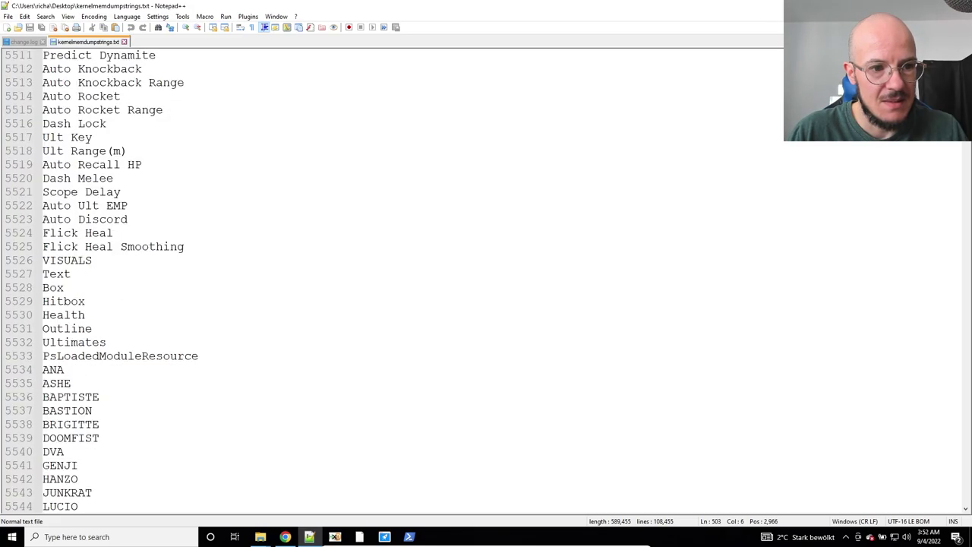
{"action": "scroll", "coordinate": [156, 260], "scroll_direction": "up", "scroll_amount": 17}
{"action": "scroll", "coordinate": [225, 243], "scroll_direction": "up", "scroll_amount": 20}
{"action": "scroll", "coordinate": [163, 299], "scroll_direction": "down", "scroll_amount": 10}
{"action": "scroll", "coordinate": [114, 265], "scroll_direction": "down", "scroll_amount": 5}
{"action": "scroll", "coordinate": [78, 248], "scroll_direction": "up", "scroll_amount": 2}
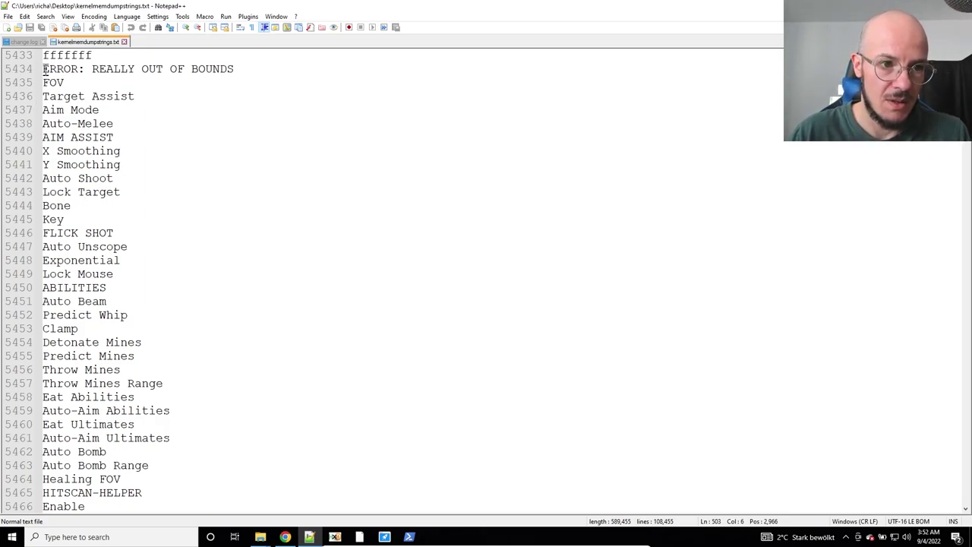
{"action": "left_click_drag", "start_coordinate": [43, 69], "coordinate": [112, 139]}
{"action": "left_click", "coordinate": [130, 201]}
Read through the feature and character name strings up to "TRAINING BOT", highlighting "TRIGGER BOT", and return to the start of the block.
{"action": "scroll", "coordinate": [117, 260], "scroll_direction": "down", "scroll_amount": 4}
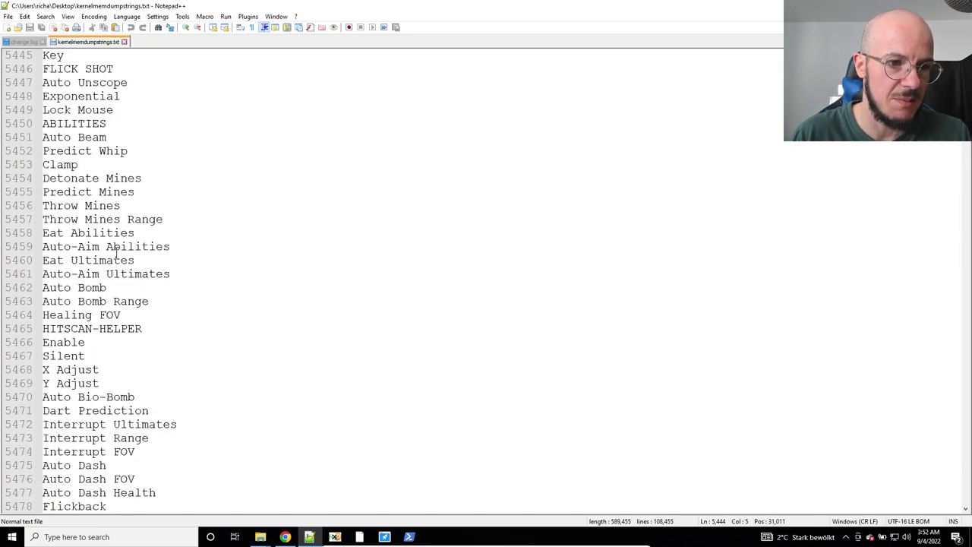
{"action": "scroll", "coordinate": [116, 254], "scroll_direction": "down", "scroll_amount": 16}
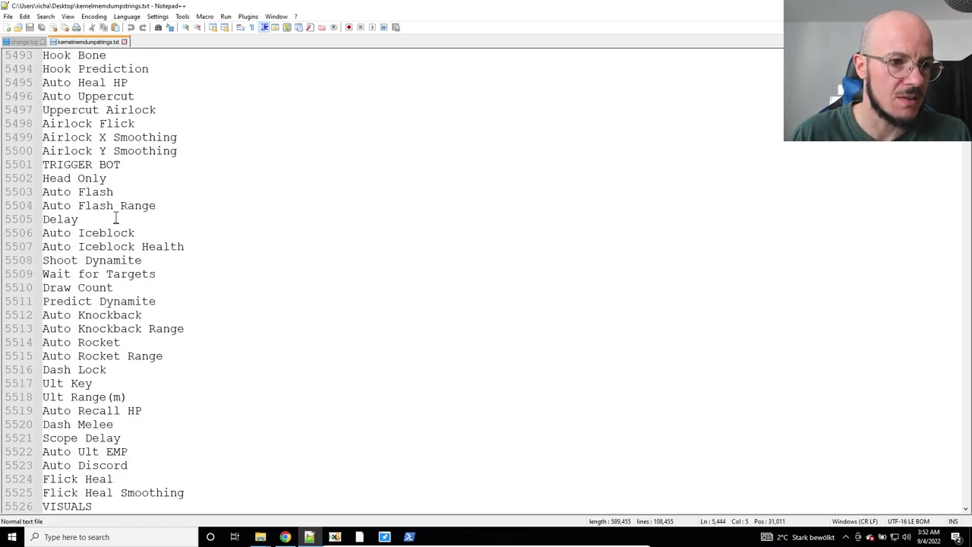
{"action": "left_click_drag", "start_coordinate": [120, 164], "coordinate": [43, 165]}
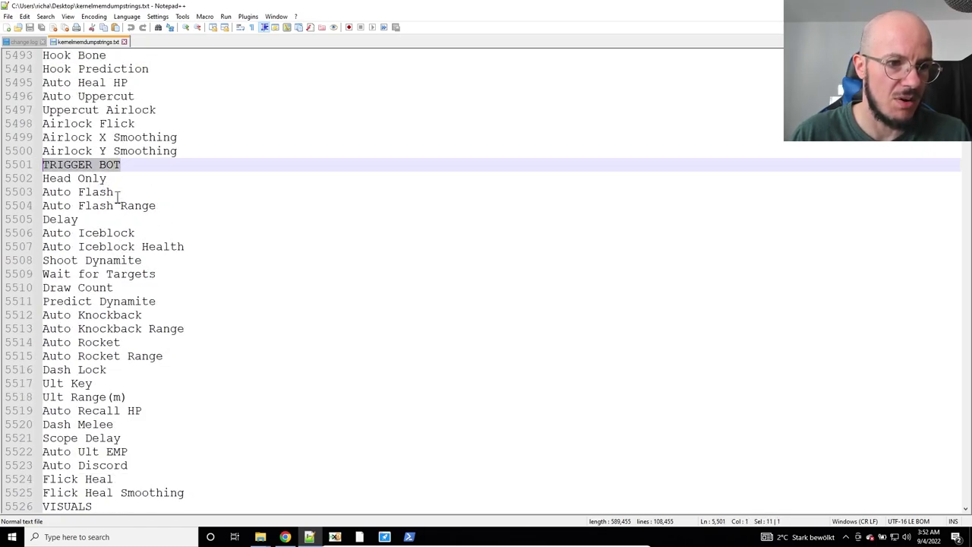
{"action": "scroll", "coordinate": [148, 250], "scroll_direction": "down", "scroll_amount": 5}
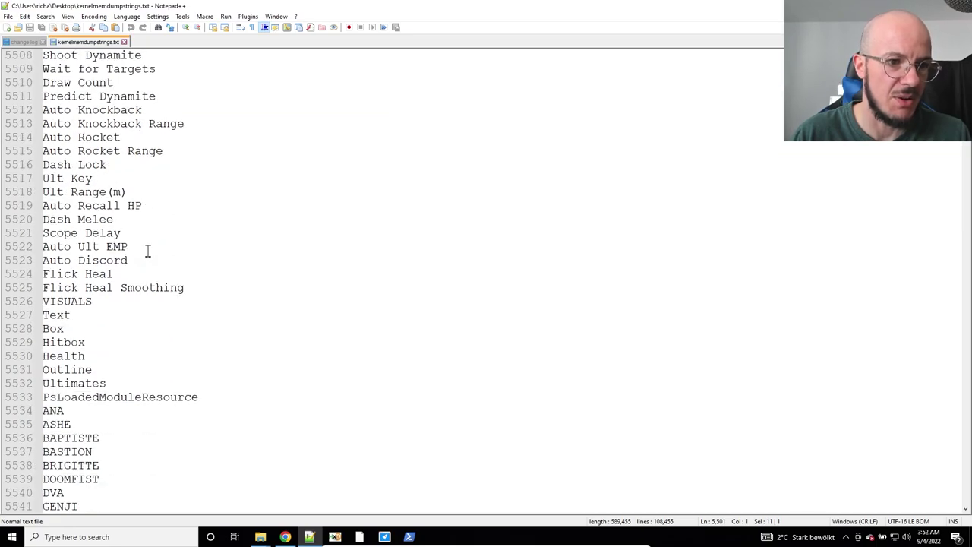
{"action": "scroll", "coordinate": [174, 277], "scroll_direction": "down", "scroll_amount": 5}
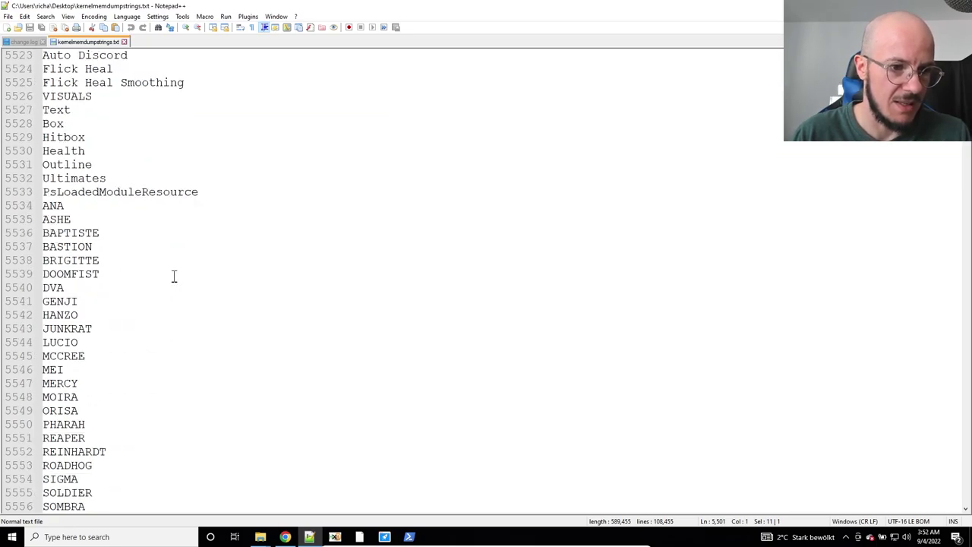
{"action": "scroll", "coordinate": [173, 276], "scroll_direction": "down", "scroll_amount": 7}
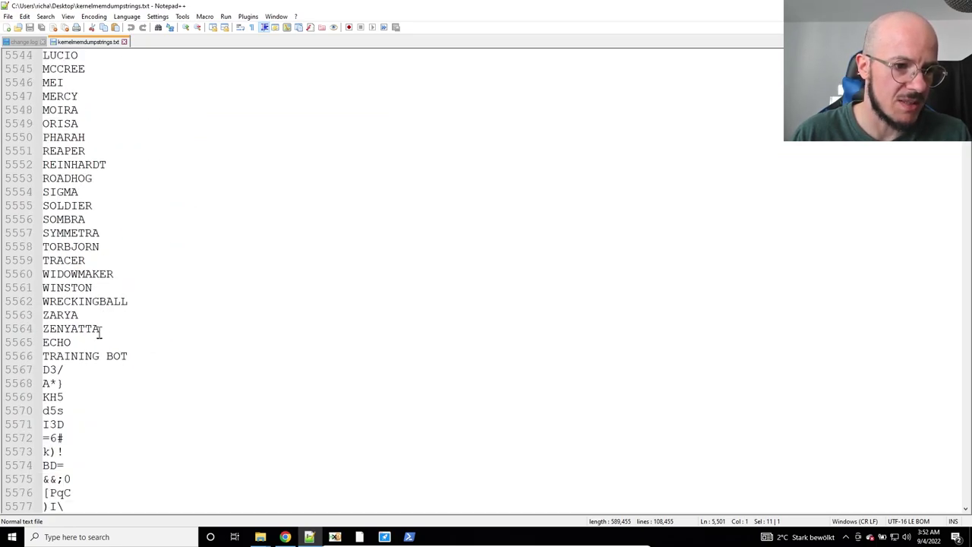
{"action": "double_click", "coordinate": [99, 330]}
{"action": "left_click", "coordinate": [55, 316]}
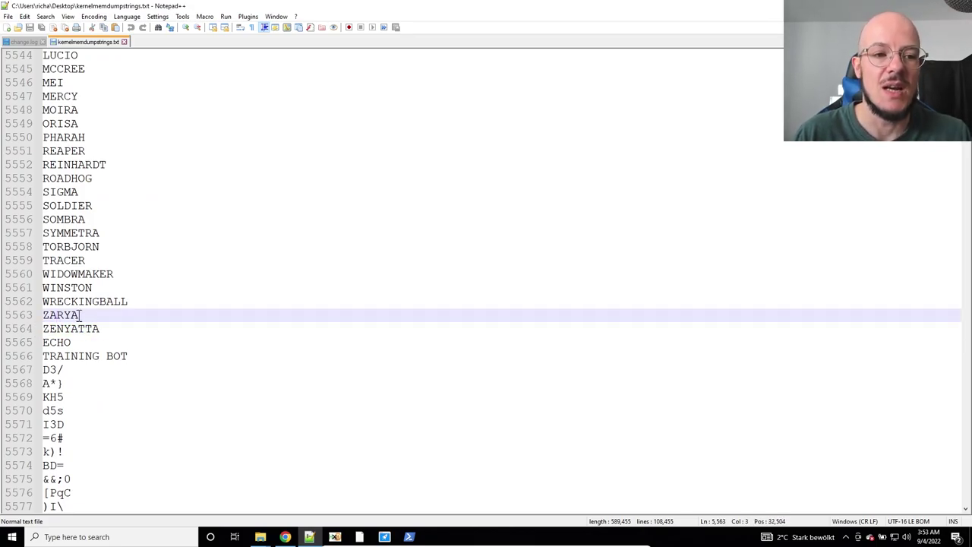
{"action": "scroll", "coordinate": [105, 342], "scroll_direction": "up", "scroll_amount": 4}
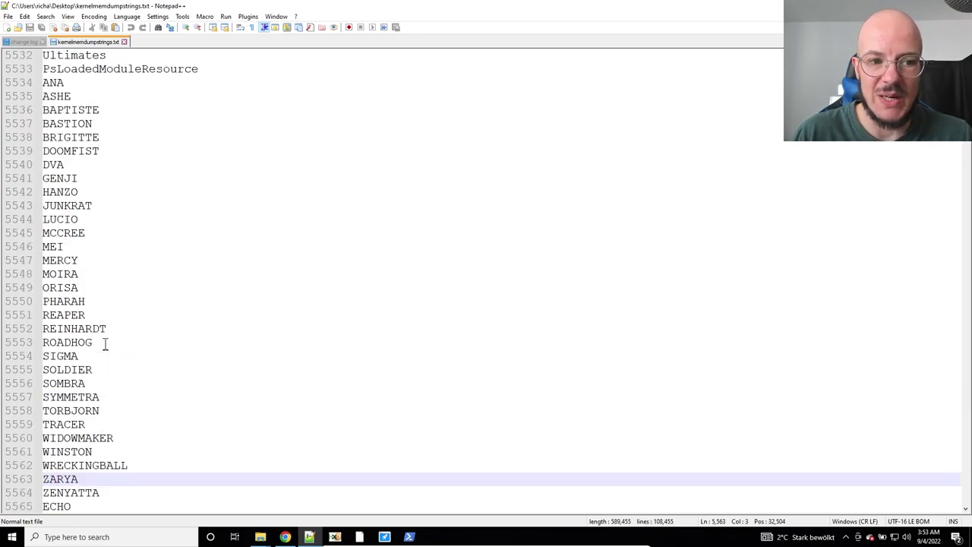
{"action": "scroll", "coordinate": [104, 343], "scroll_direction": "up", "scroll_amount": 20}
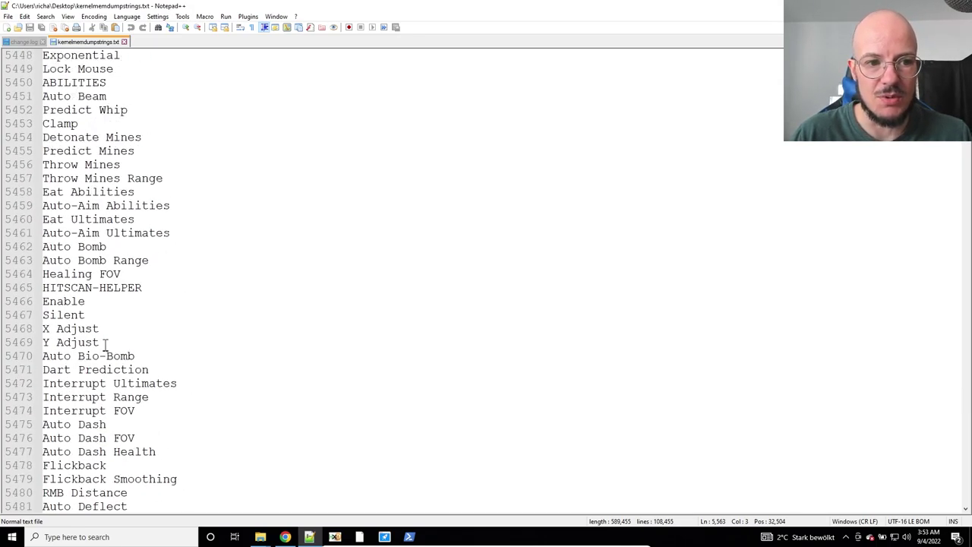
{"action": "scroll", "coordinate": [105, 342], "scroll_direction": "up", "scroll_amount": 10}
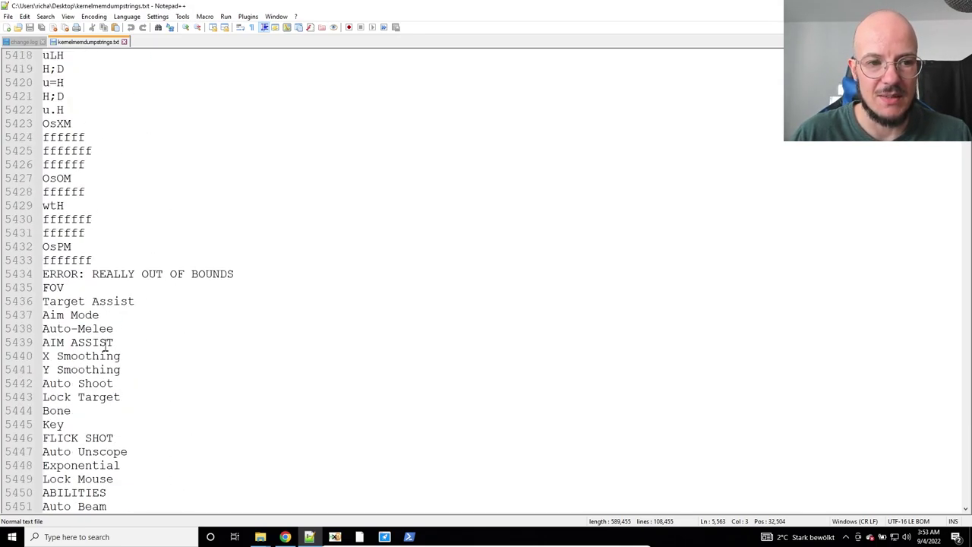
Close kernelmemdumpstrings.txt and switch to the memdumpkerneldriver folder window in File Explorer, going up to the Desktop folder.
{"action": "left_click", "coordinate": [125, 42]}
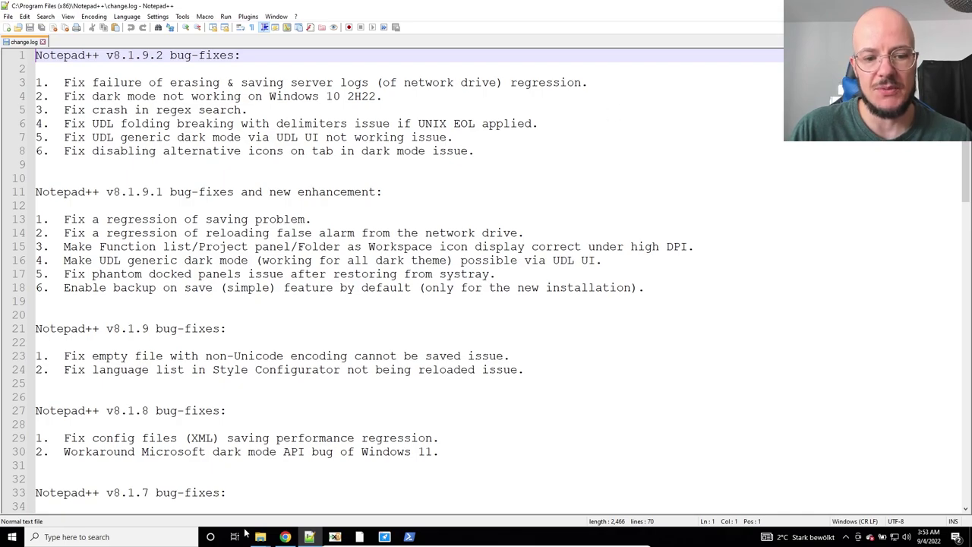
{"action": "mouse_move", "coordinate": [260, 536]}
{"action": "left_click", "coordinate": [294, 516]}
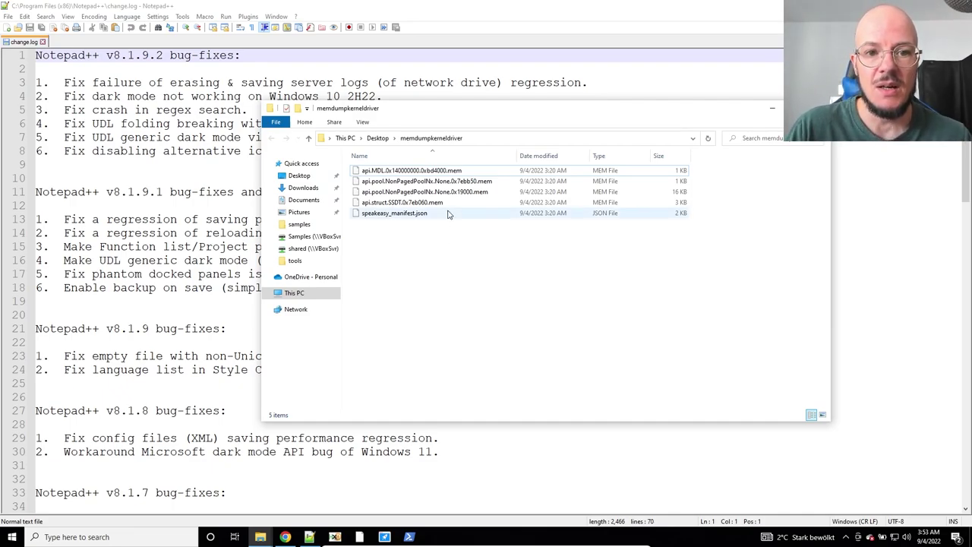
{"action": "left_click", "coordinate": [377, 139]}
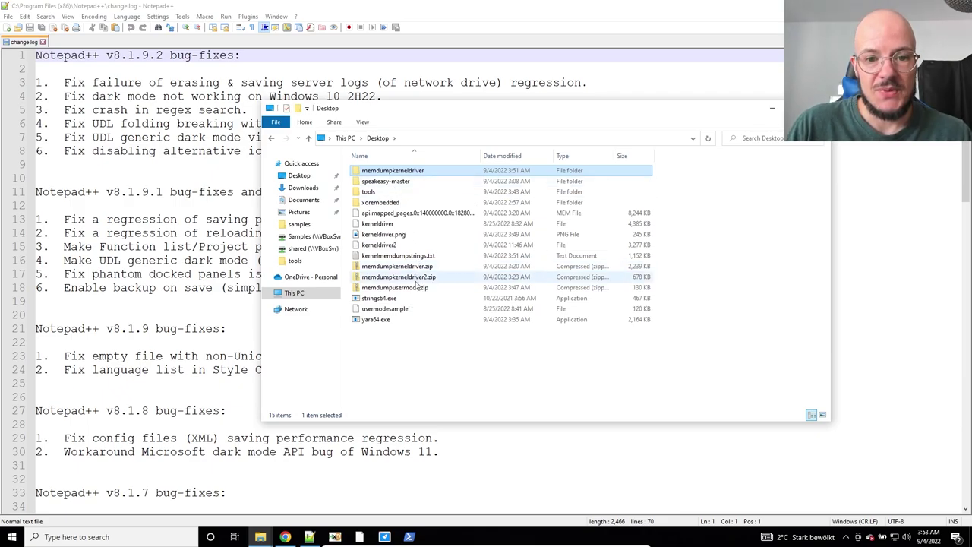
Extract memdumpkerneldriver2.zip into a memdumpkerneldriver2 folder on the Desktop.
{"action": "right_click", "coordinate": [416, 279]}
{"action": "left_click", "coordinate": [469, 328]}
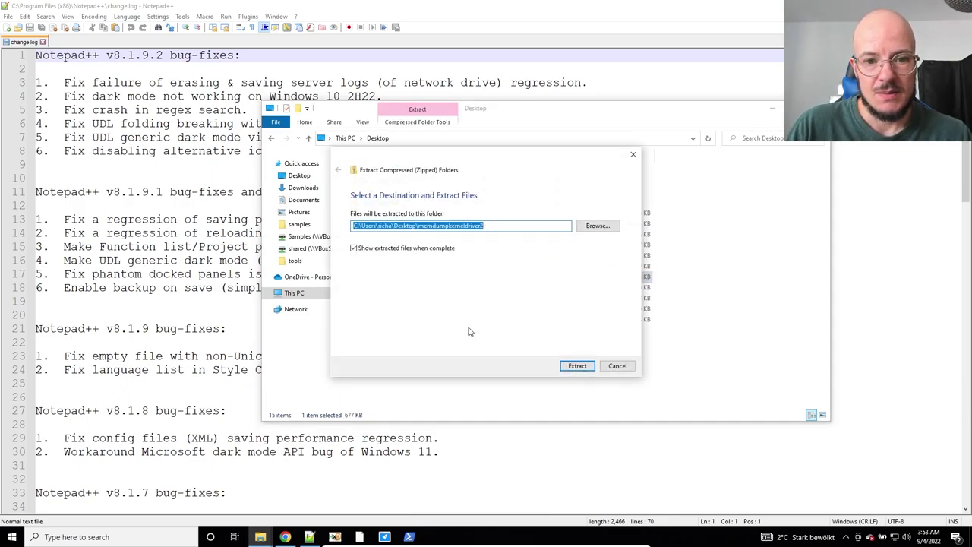
{"action": "left_click", "coordinate": [576, 366]}
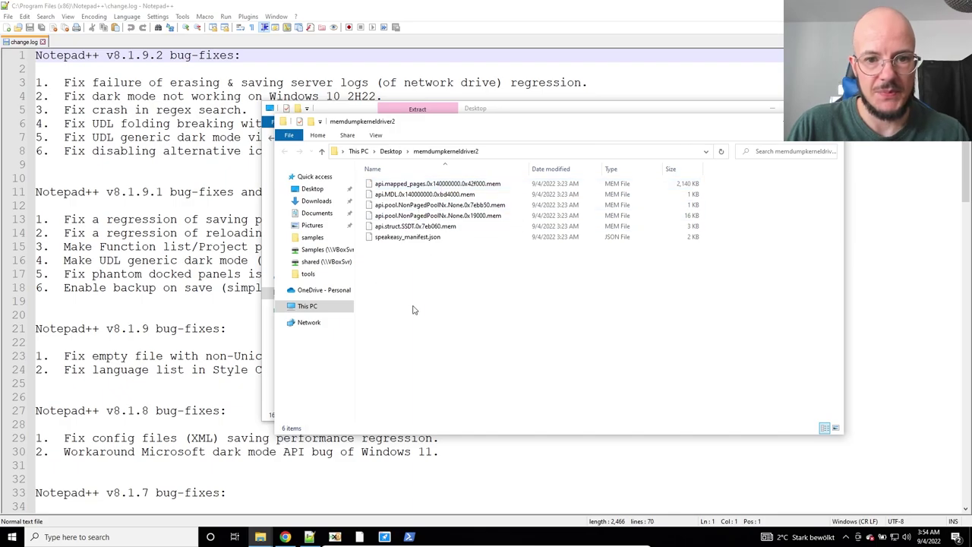
Open PowerShell in the memdumpkerneldriver2 folder and run strings64.exe on api.mapped_pages.0x140000000.0x42f000.mem, redirecting the output to kerneldriver2memdumpstrings.txt.
{"action": "right_click", "coordinate": [467, 319], "text": "shift"}
{"action": "left_click", "coordinate": [464, 404]}
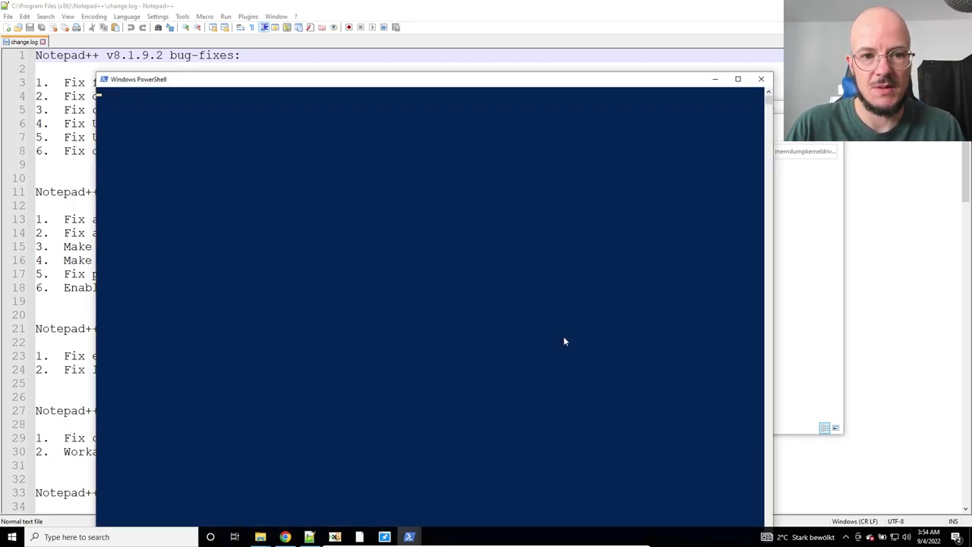
{"action": "type", "text": ".."}
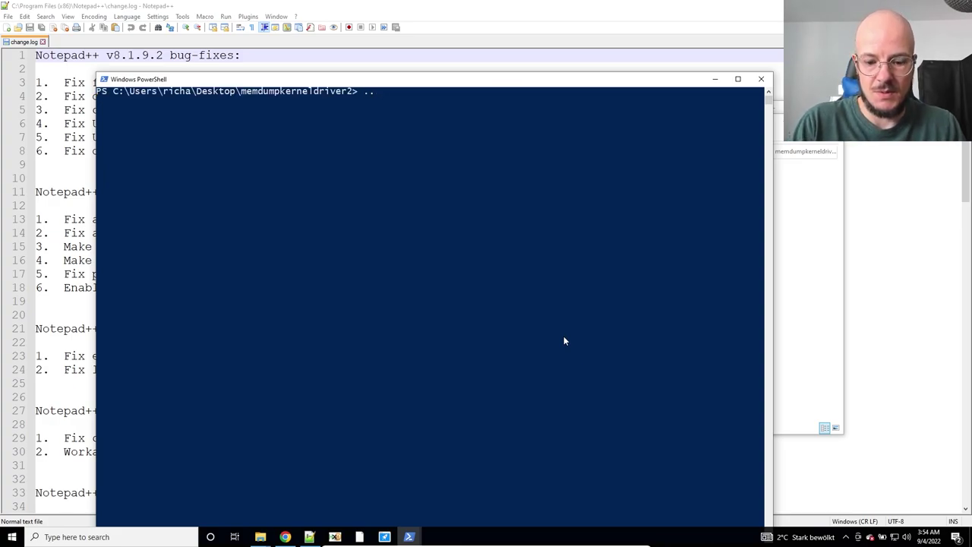
{"action": "type", "text": "."}
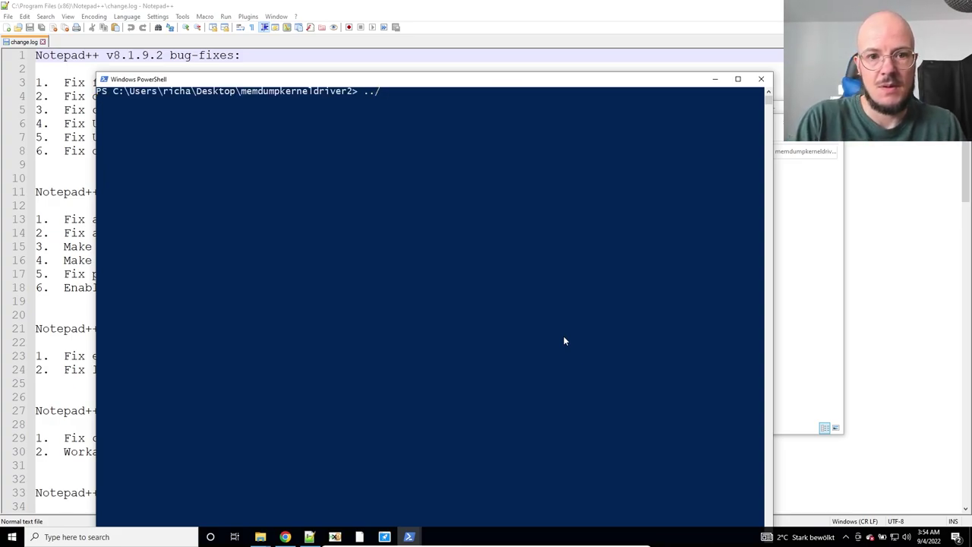
{"action": "type", "text": "strings64.exe"}
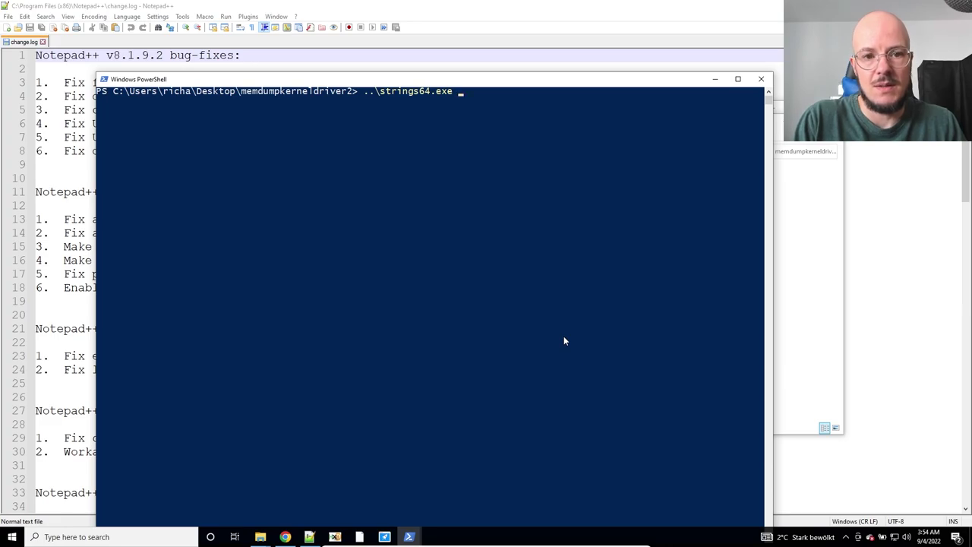
{"action": "left_click_drag", "start_coordinate": [615, 81], "coordinate": [669, 57]}
{"action": "type", "text": ".\\a"}
{"action": "key", "text": "Tab"}
{"action": "type", "text": ">"}
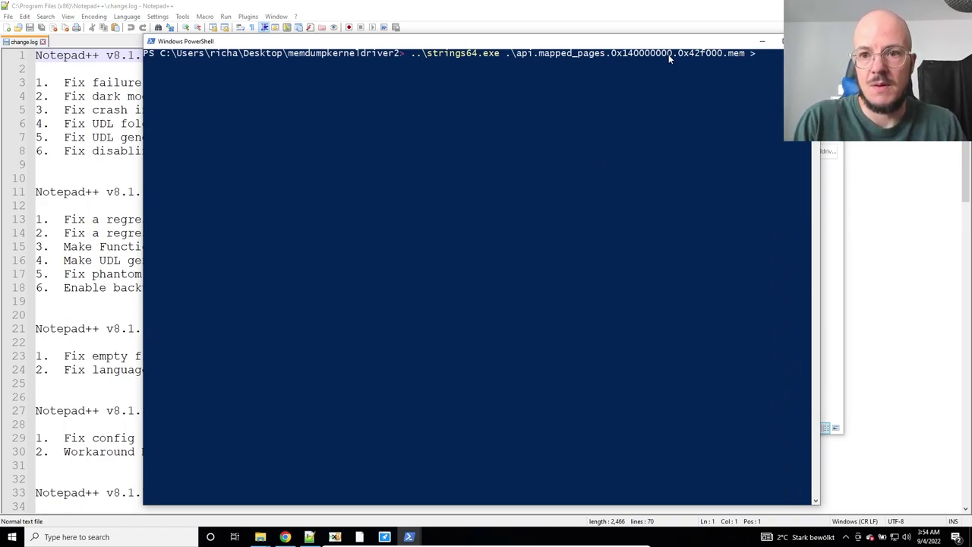
{"action": "type", "text": " kern"}
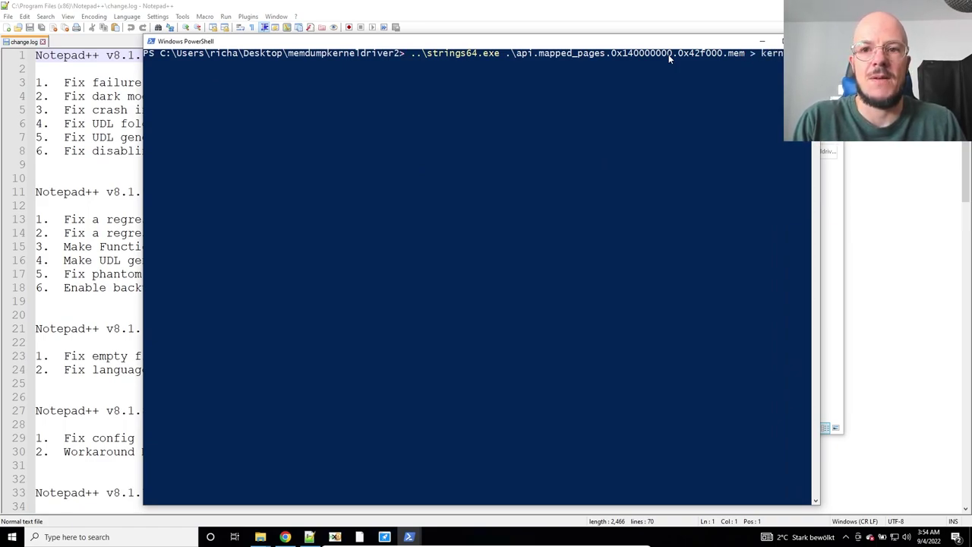
{"action": "type", "text": "ver2"}
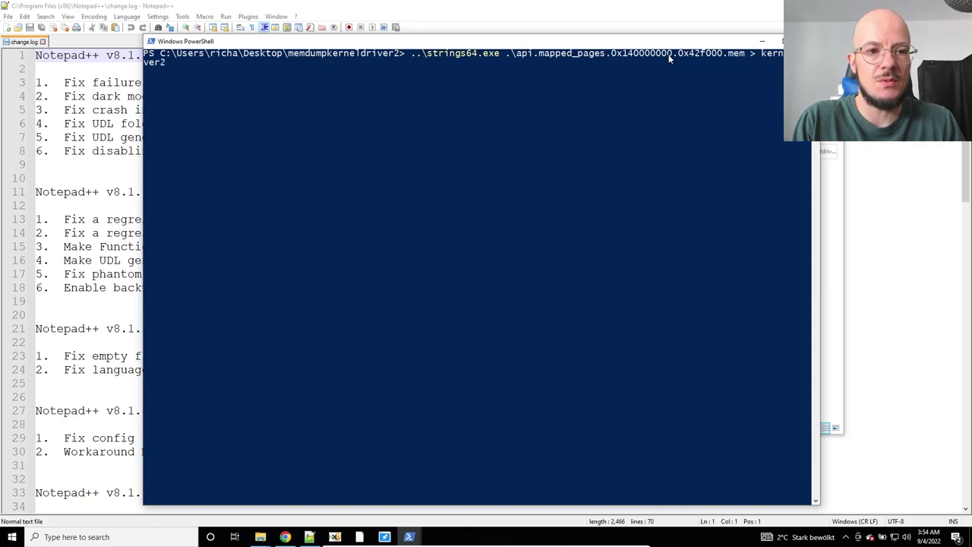
{"action": "type", "text": "memdumpstrings.txt"}
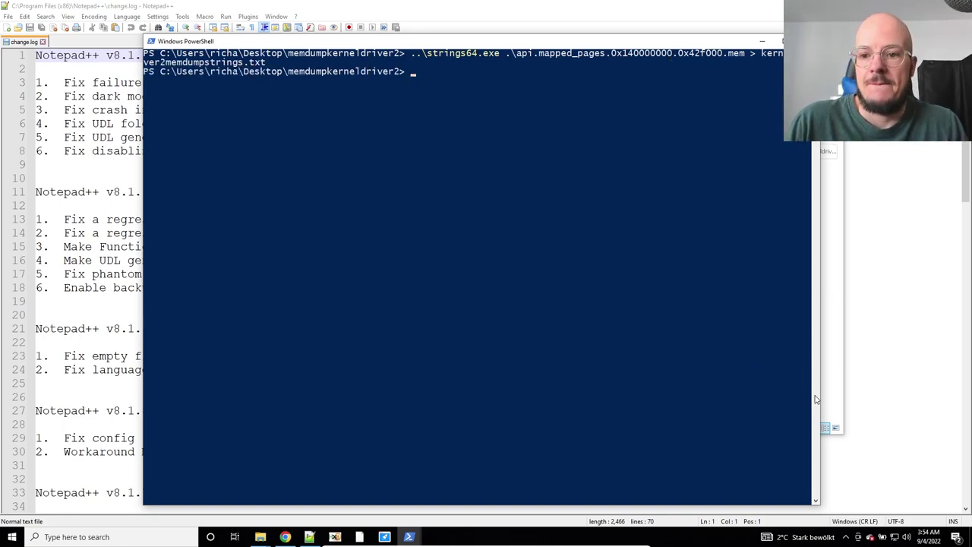
Open kerneldriver2memdumpstrings.txt from the memdumpkerneldriver2 folder and skim its strings from the beginning of the file.
{"action": "left_click", "coordinate": [838, 391]}
{"action": "double_click", "coordinate": [406, 238]}
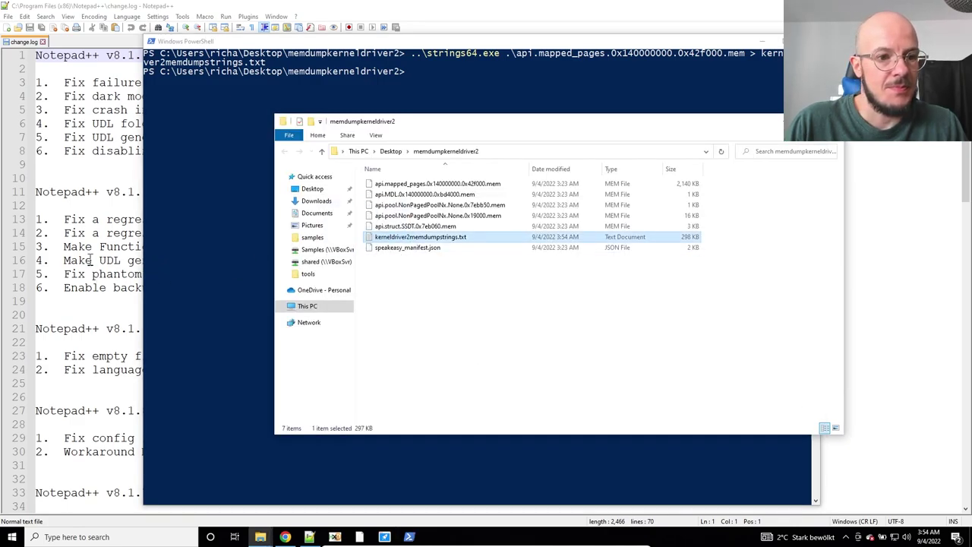
{"action": "scroll", "coordinate": [217, 312], "scroll_direction": "down", "scroll_amount": 1}
{"action": "scroll", "coordinate": [217, 311], "scroll_direction": "up", "scroll_amount": 1}
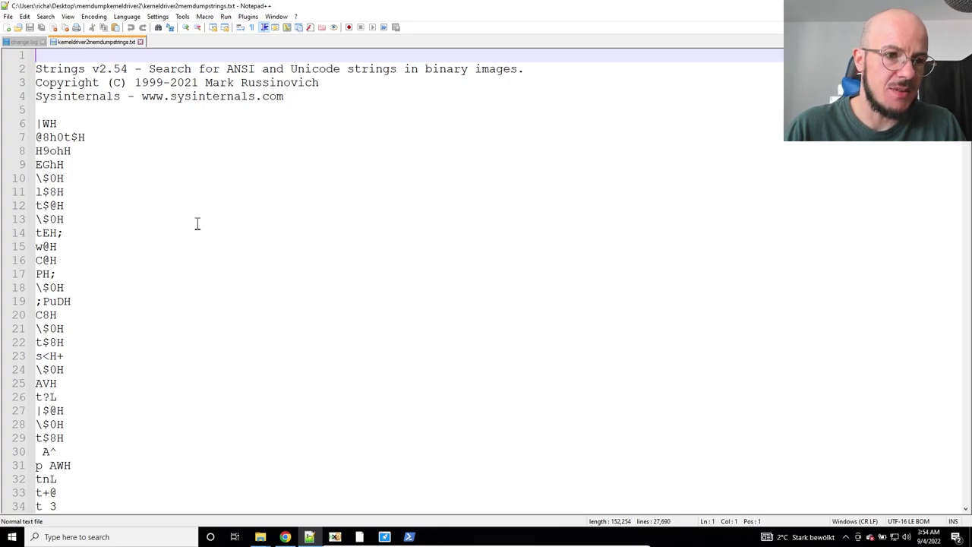
{"action": "scroll", "coordinate": [876, 282], "scroll_direction": "down", "scroll_amount": 6}
{"action": "mouse_move", "coordinate": [966, 54]}
{"action": "left_mouse_down"}
{"action": "mouse_move", "coordinate": [966, 334]}
{"action": "mouse_move", "coordinate": [966, 53]}
{"action": "left_mouse_up"}
{"action": "mouse_move", "coordinate": [104, 149]}
{"action": "left_mouse_down"}
{"action": "mouse_move", "coordinate": [83, 182]}
{"action": "mouse_move", "coordinate": [104, 149]}
{"action": "left_mouse_up"}
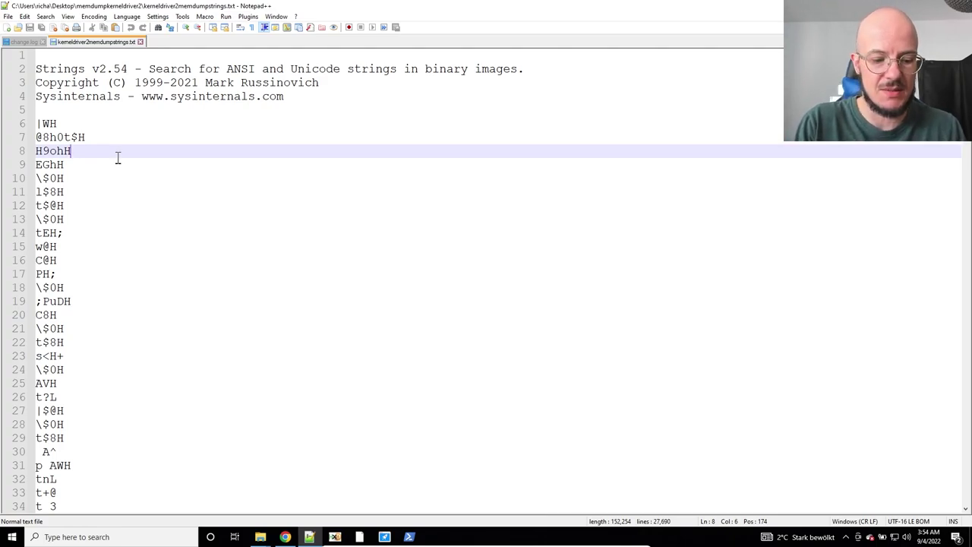
Search kerneldriver2memdumpstrings.txt for "device" and close the search at the matching line.
{"action": "key", "text": "ctrl+f"}
{"action": "type", "text": "driv"}
{"action": "type", "text": "ice"}
{"action": "key", "text": "Return"}
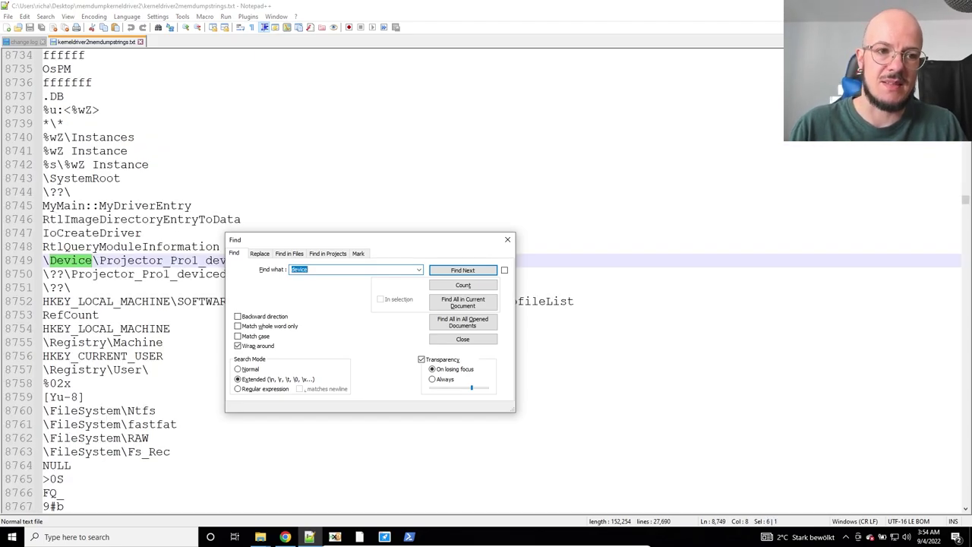
{"action": "left_click", "coordinate": [507, 239]}
{"action": "left_click", "coordinate": [190, 330]}
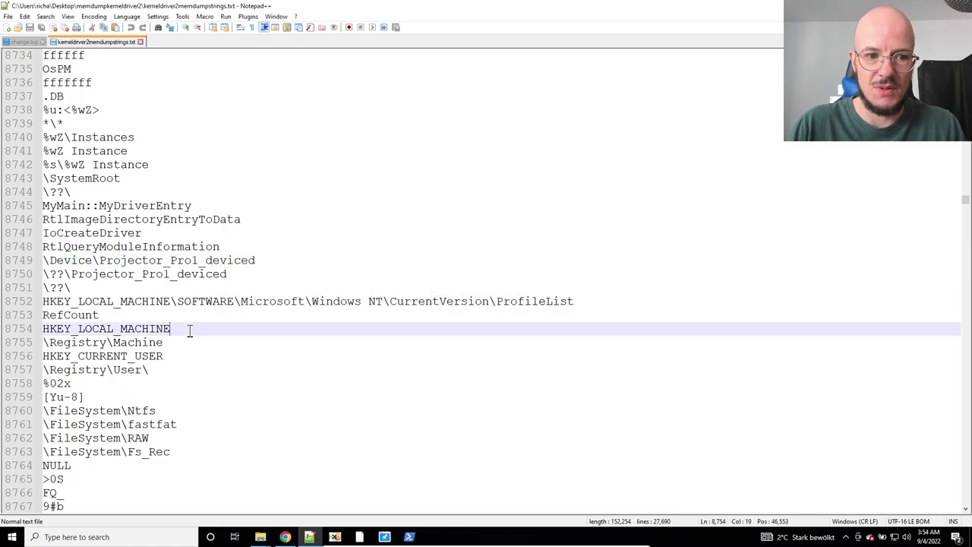
Examine the block of readable driver strings around the match, highlighting the lines from "\??\" to "\FileSystem\Fs_Rec".
{"action": "left_click_drag", "start_coordinate": [160, 471], "coordinate": [127, 425]}
{"action": "left_click_drag", "start_coordinate": [82, 370], "coordinate": [6, 129]}
{"action": "left_click", "coordinate": [288, 233]}
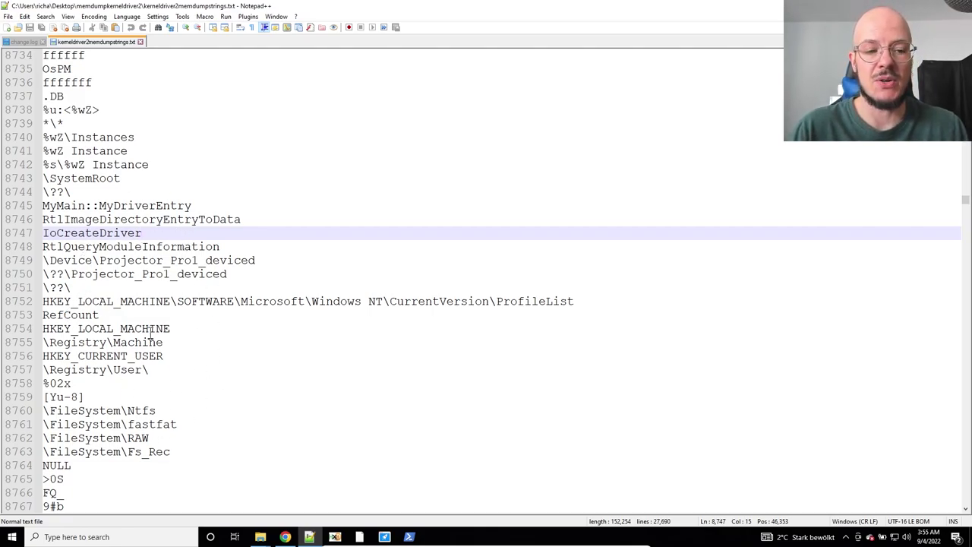
{"action": "left_click_drag", "start_coordinate": [173, 451], "coordinate": [2, 195]}
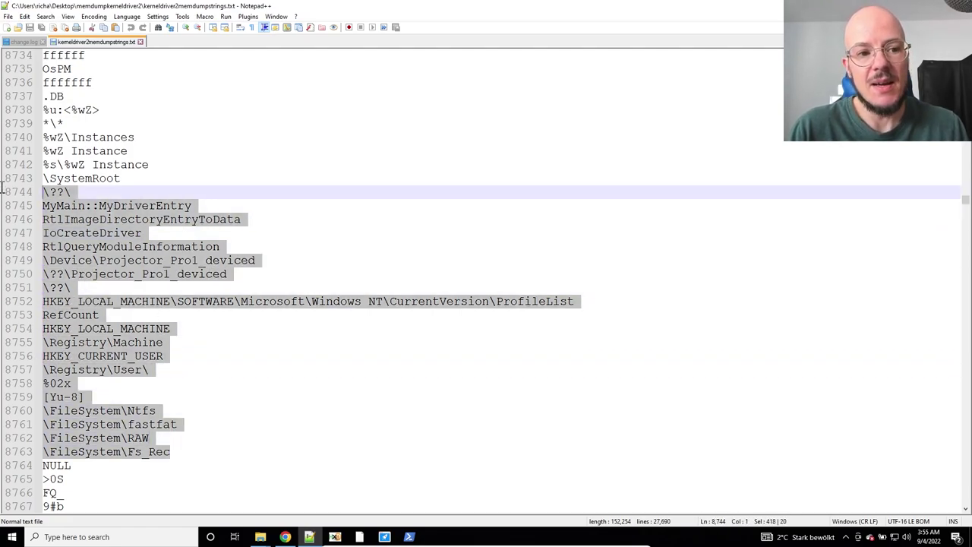
{"action": "left_click", "coordinate": [146, 190]}
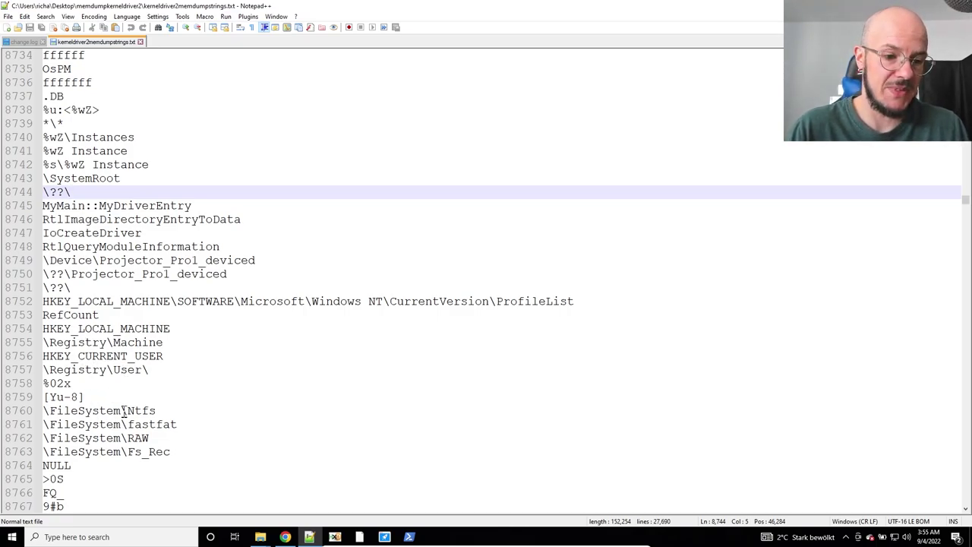
{"action": "scroll", "coordinate": [129, 402], "scroll_direction": "down", "scroll_amount": 2}
{"action": "scroll", "coordinate": [134, 399], "scroll_direction": "up", "scroll_amount": 2}
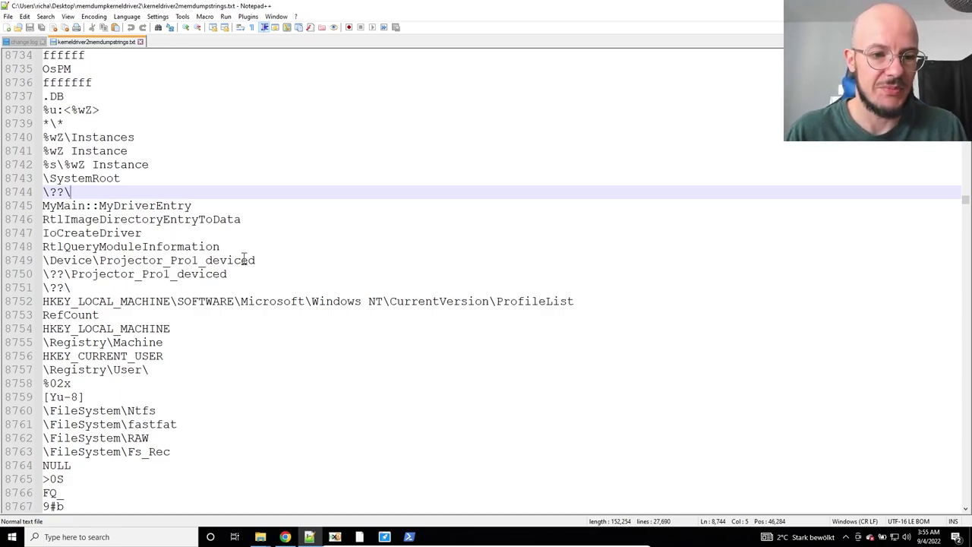
Highlight the "\Device\Projector_Pro1_deviced" string and the surrounding lines from "MyMain::MyDriverEntry" to "\FileSystem\Fs_Rec".
{"action": "left_click_drag", "start_coordinate": [255, 260], "coordinate": [39, 260]}
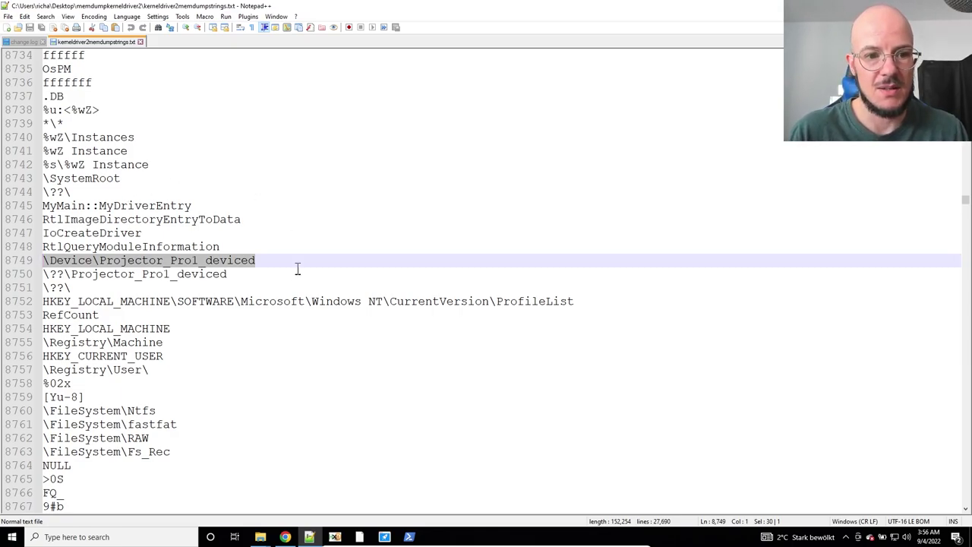
{"action": "left_click_drag", "start_coordinate": [258, 275], "coordinate": [6, 212]}
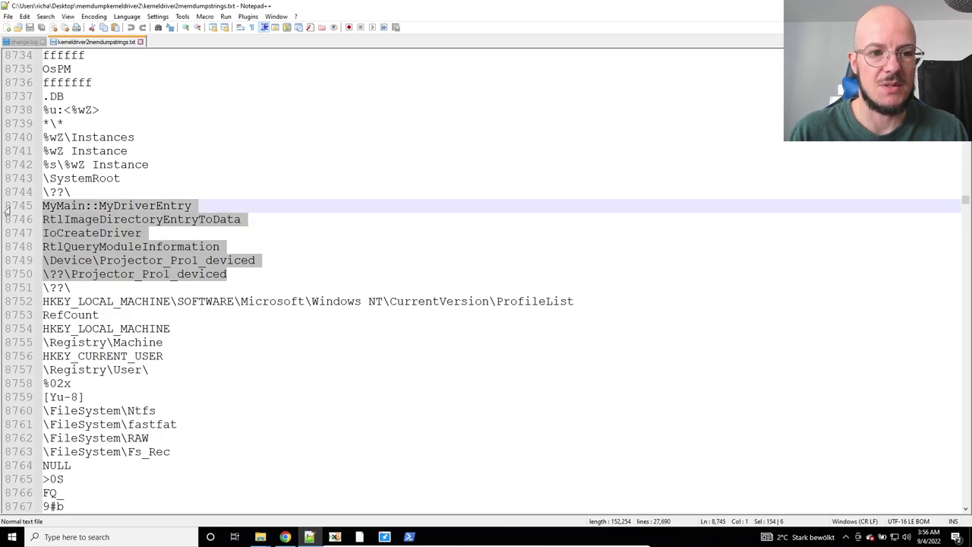
{"action": "left_click", "coordinate": [185, 261]}
{"action": "left_click_drag", "start_coordinate": [174, 451], "coordinate": [11, 207]}
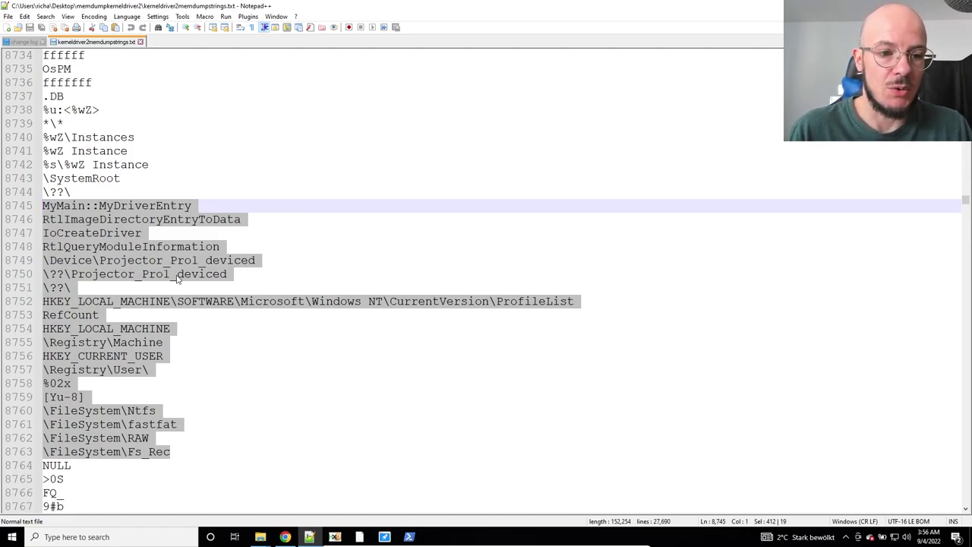
Close kerneldriver2memdumpstrings.txt and the memdumpkerneldriver2 folder window, and bring the PowerShell window at the Desktop path to the front.
{"action": "left_click", "coordinate": [140, 43]}
{"action": "key", "text": "alt+F4"}
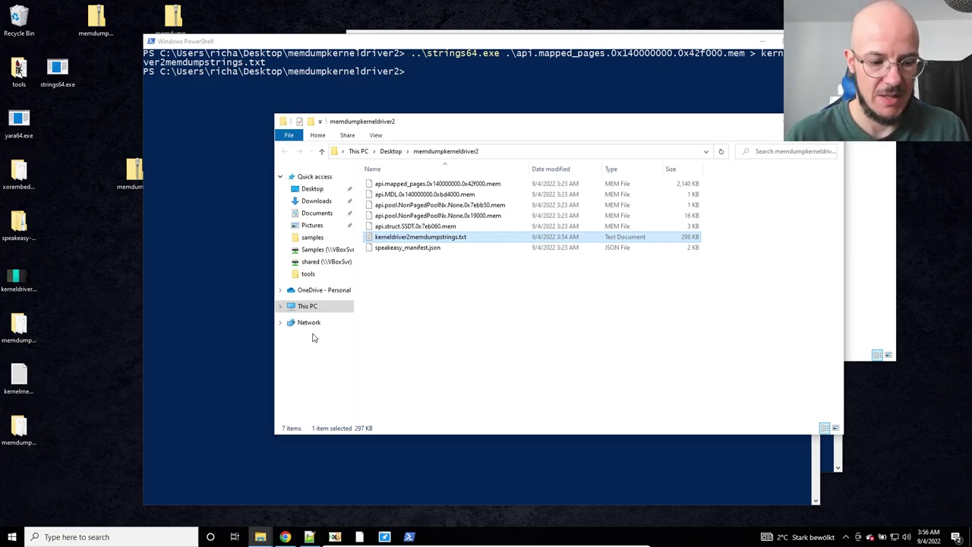
{"action": "left_click", "coordinate": [440, 272]}
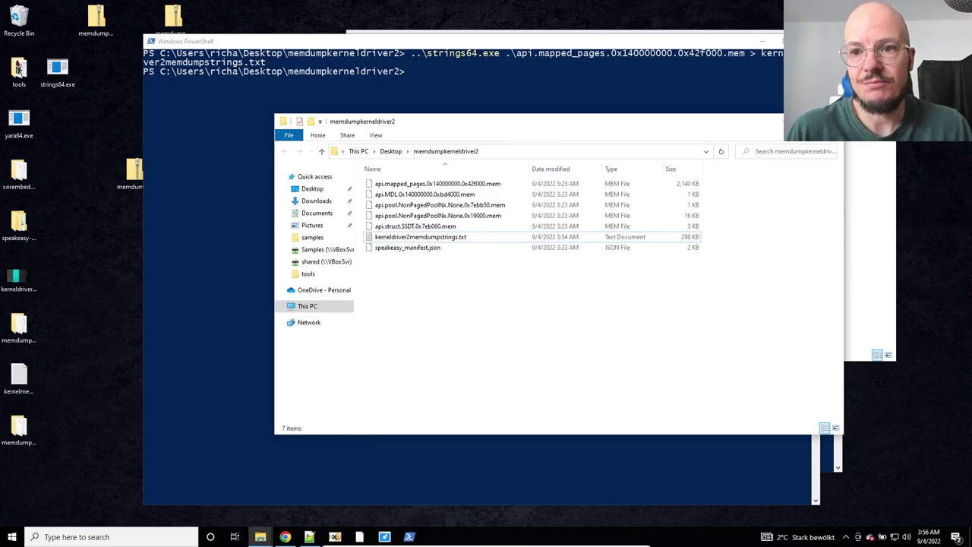
{"action": "left_click", "coordinate": [773, 122]}
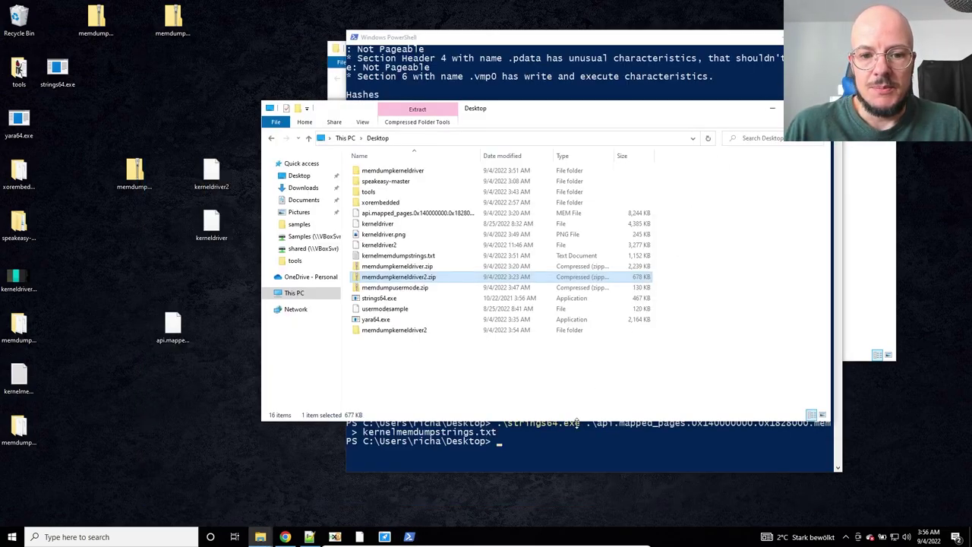
{"action": "left_click", "coordinate": [554, 445]}
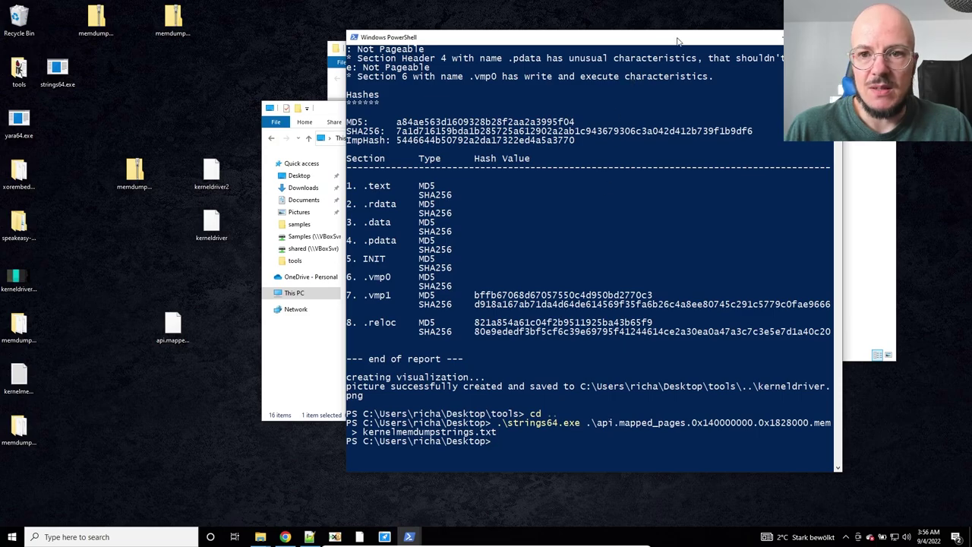
{"action": "left_click_drag", "start_coordinate": [678, 42], "coordinate": [596, 29]}
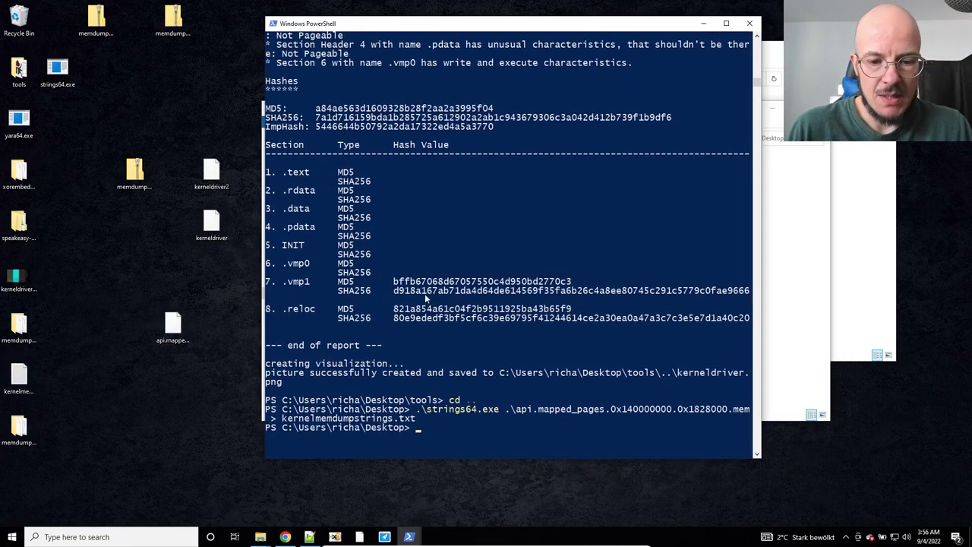
Create a new file in Notepad++ and write an empty YARA rule named PEXored with its braces on separate lines.
{"action": "left_click", "coordinate": [309, 537]}
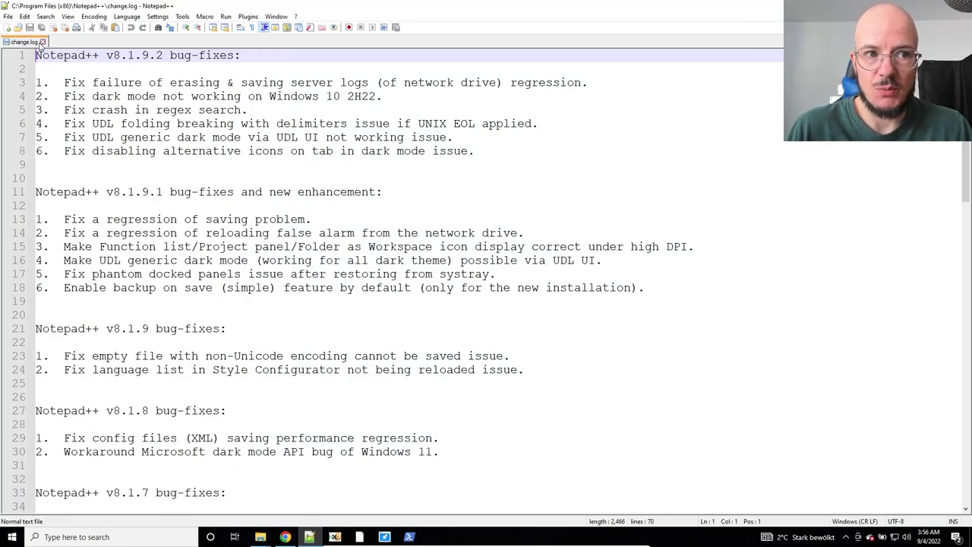
{"action": "left_click", "coordinate": [8, 27]}
{"action": "type", "text": "rule PE"}
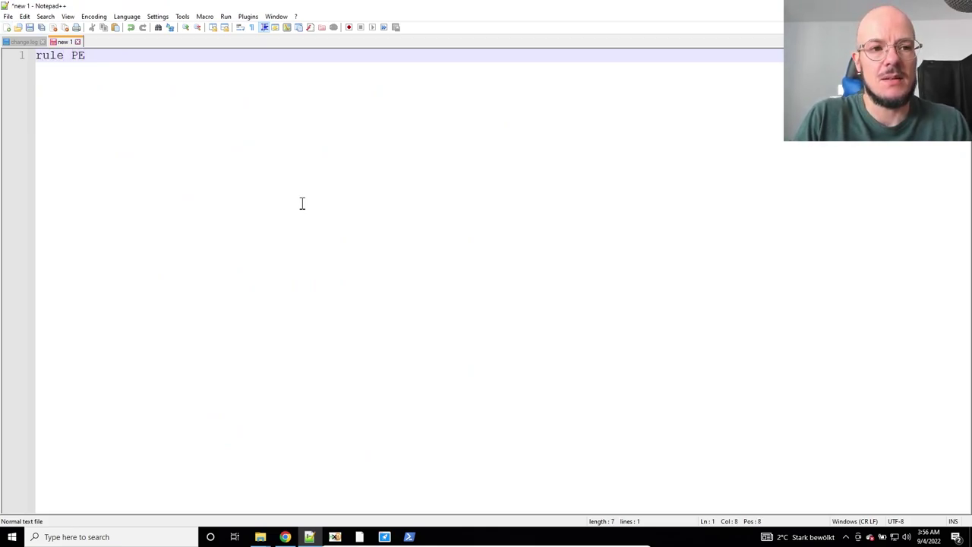
{"action": "type", "text": "Xored"}
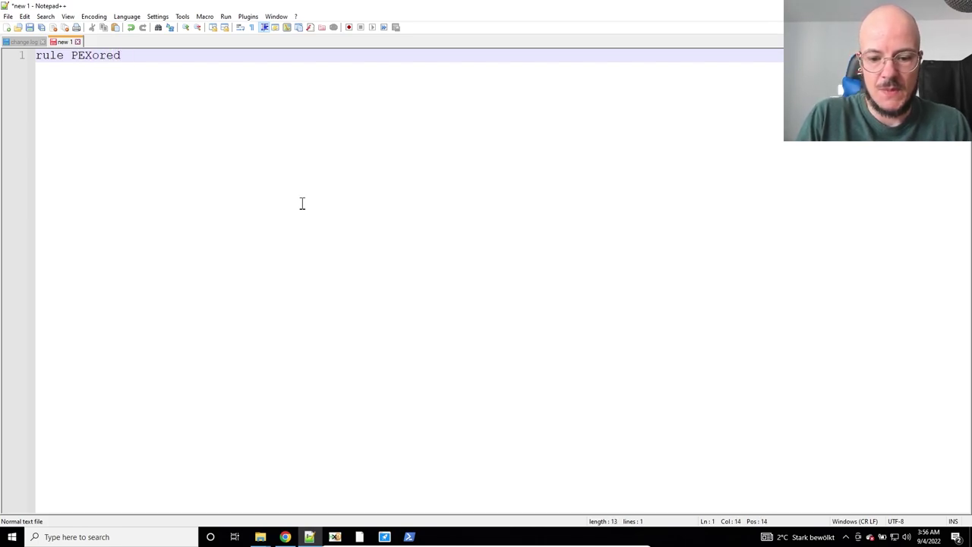
{"action": "type", "text": " P{}"}
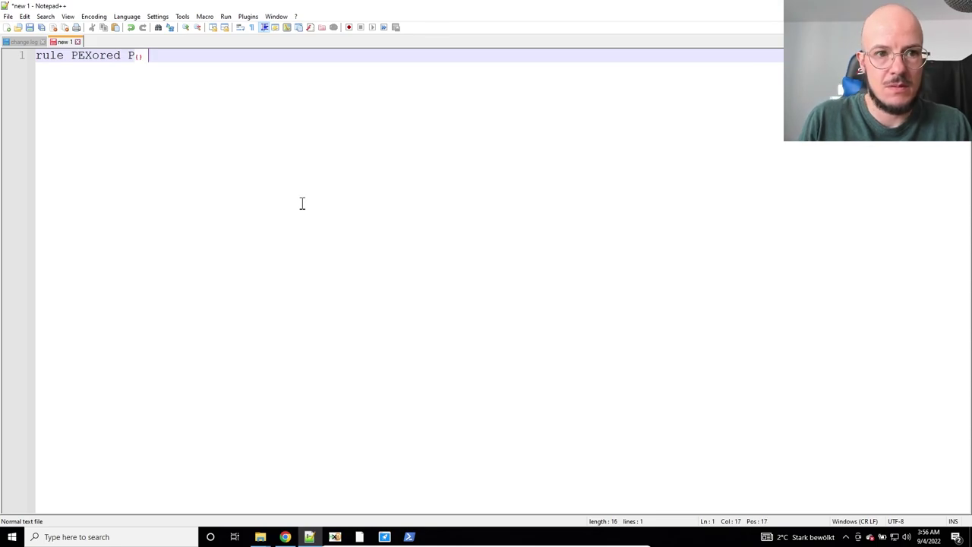
{"action": "key", "text": "Left"}
{"action": "key", "text": "Left"}
{"action": "key", "text": "BackSpace"}
{"action": "key", "text": "Return"}
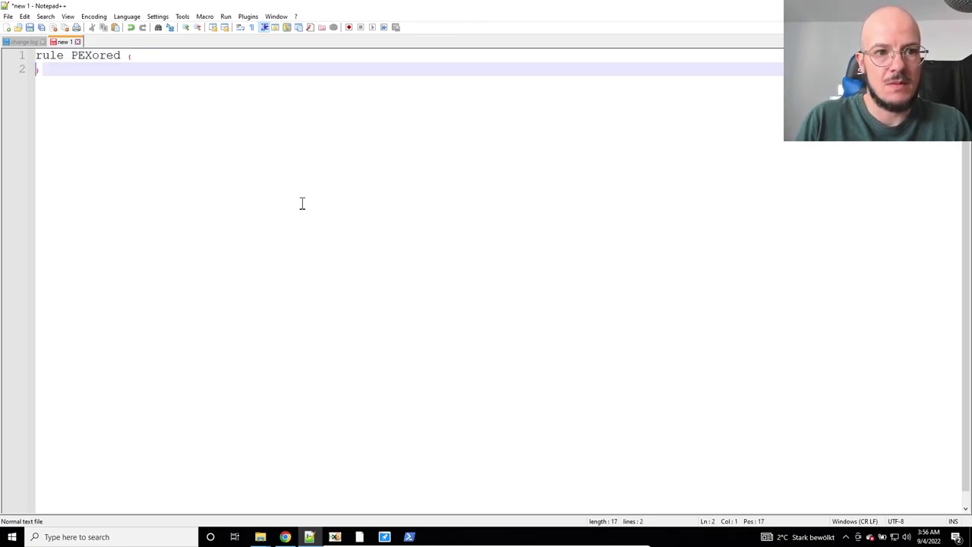
{"action": "key", "text": "Return"}
{"action": "key", "text": "Up"}
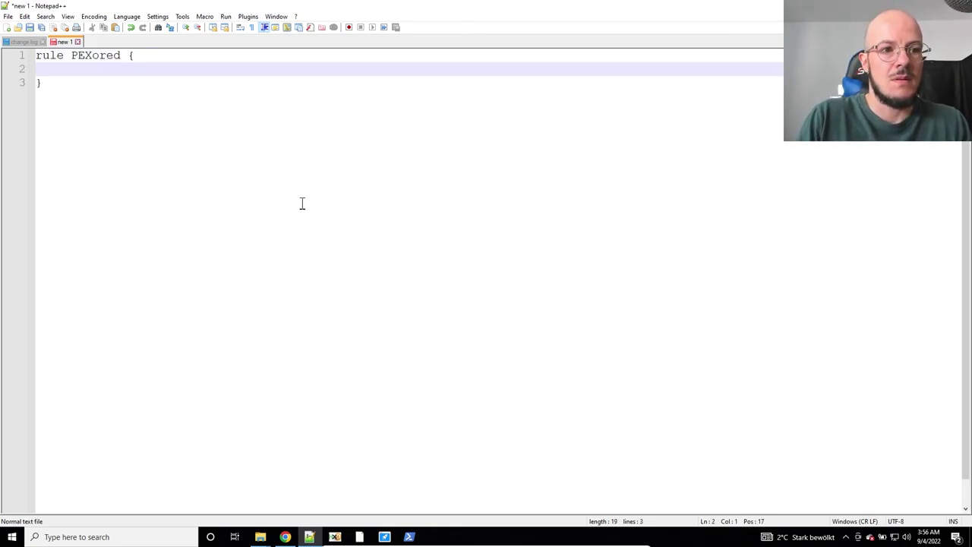
Add a strings section to the PEXored rule containing the anonymous string $ = "This program" with the xor modifier.
{"action": "type", "text": "strings:"}
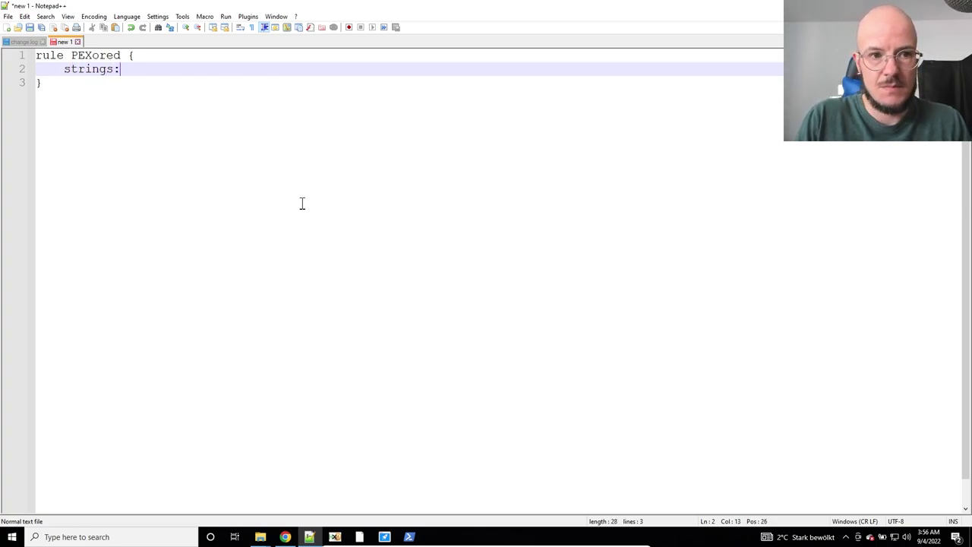
{"action": "key", "text": "Return"}
{"action": "key", "text": "Tab"}
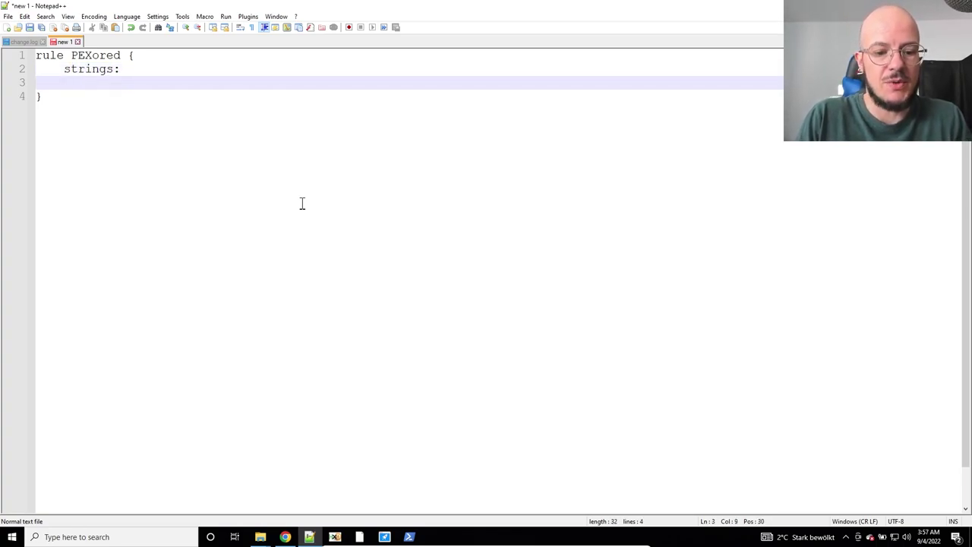
{"action": "type", "text": "$"}
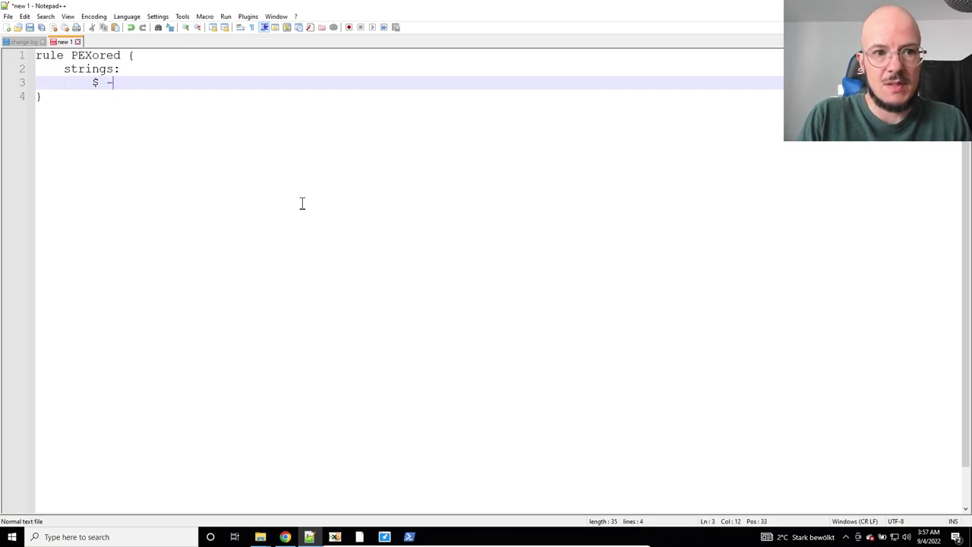
{"action": "type", "text": " = \"\""}
{"action": "type", "text": "This program"}
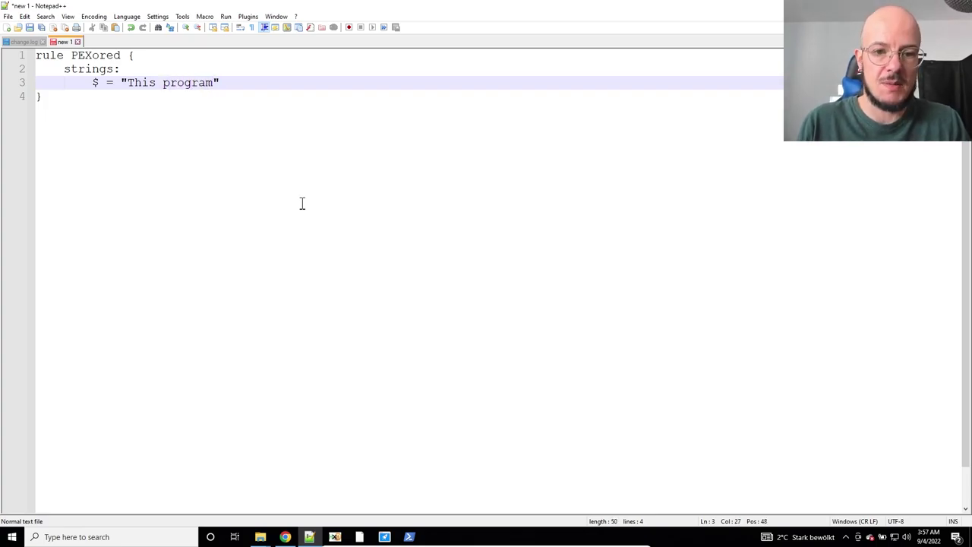
{"action": "type", "text": " xor"}
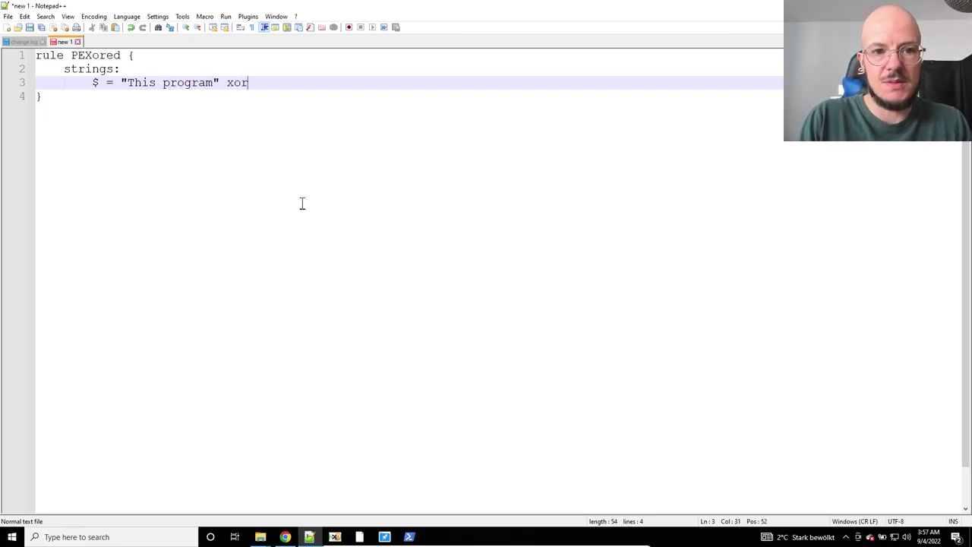
Restrict the string's xor modifier to the key range (0x01-0xFF).
{"action": "type", "text": "("}
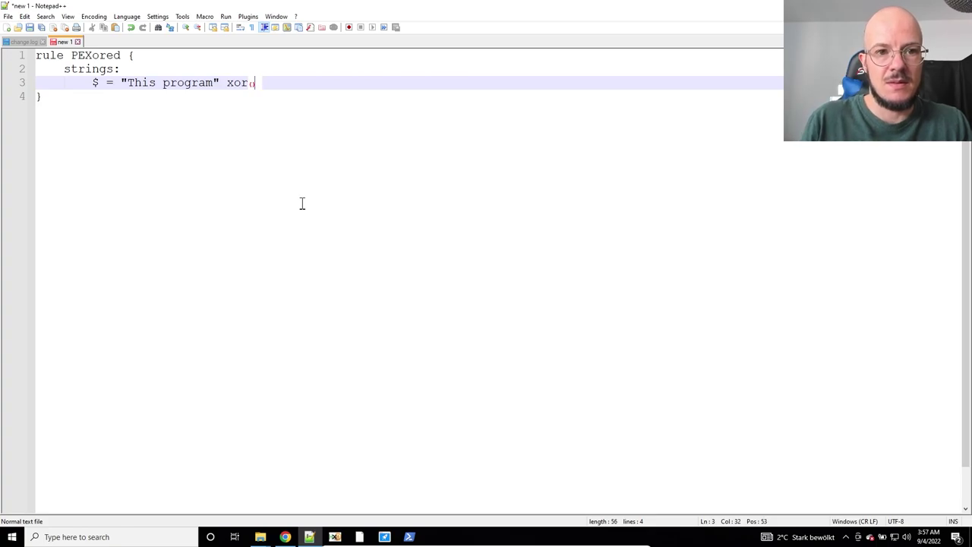
{"action": "type", "text": "0x"}
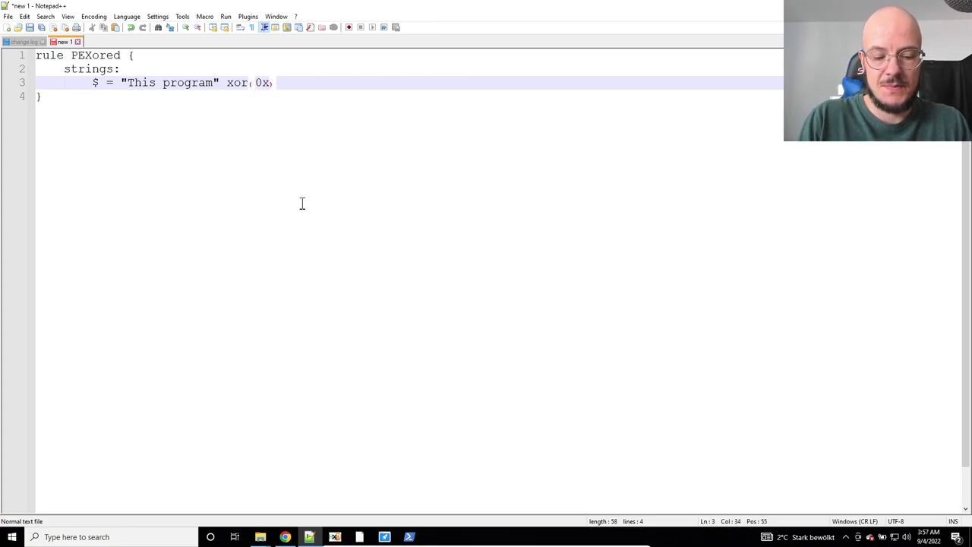
{"action": "type", "text": "01/"}
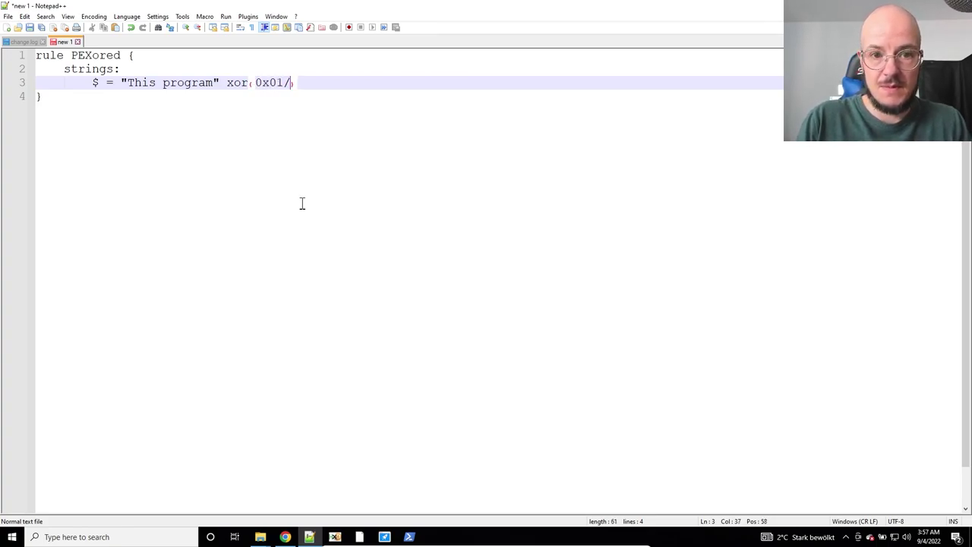
{"action": "key", "text": "BackSpace"}
{"action": "type", "text": "="}
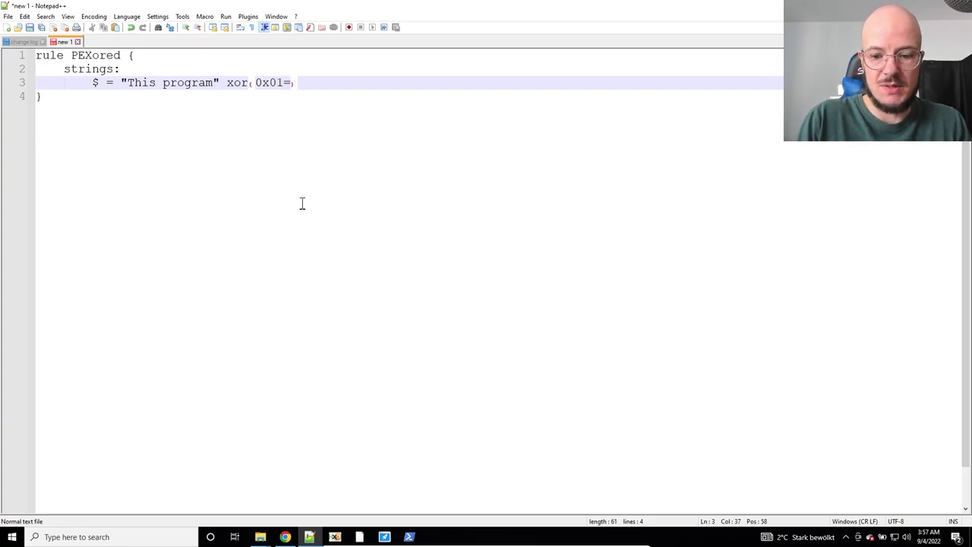
{"action": "key", "text": "BackSpace"}
{"action": "type", "text": "-"}
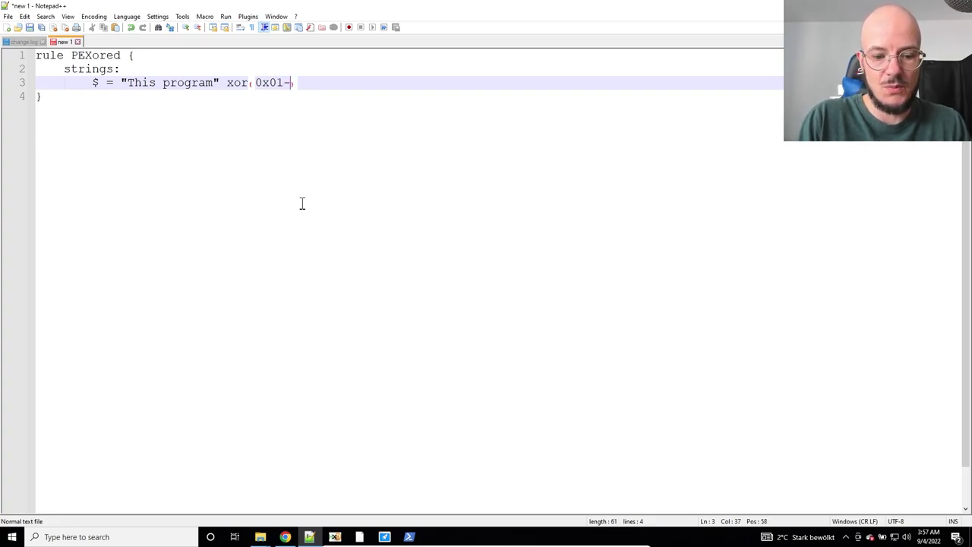
{"action": "type", "text": "0xFF"}
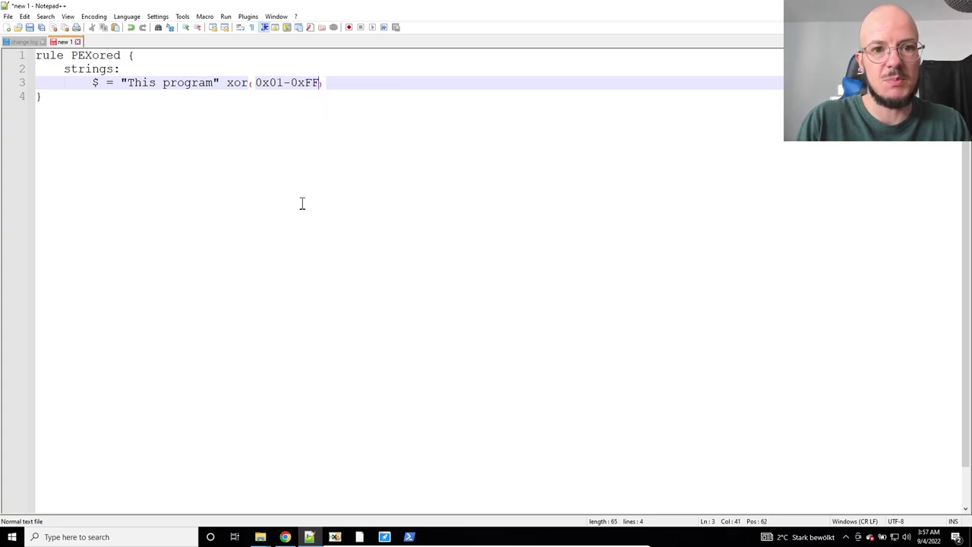
{"action": "key", "text": "Right"}
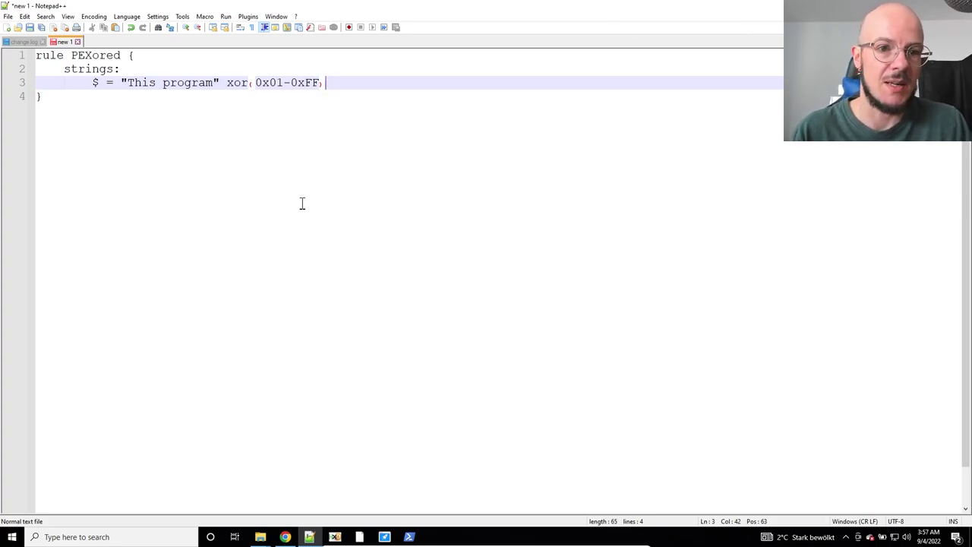
{"action": "key", "text": "Left"}
{"action": "key", "text": "Left"}
{"action": "key", "text": "Left"}
{"action": "key", "text": "Left"}
{"action": "key", "text": "Left"}
{"action": "key", "text": "Left"}
{"action": "key", "text": "Left"}
{"action": "key", "text": "Left"}
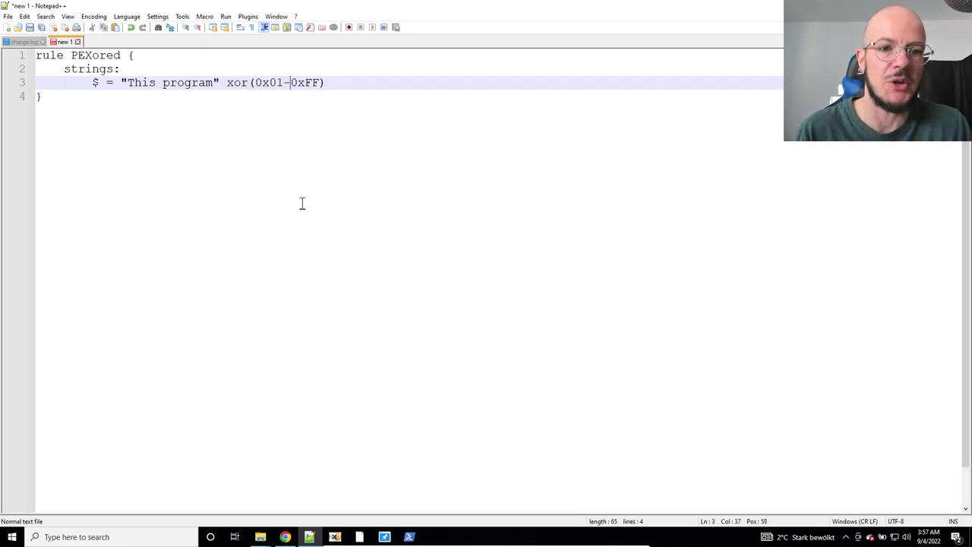
Add a condition section below the string with the condition "all of them".
{"action": "key", "text": "End"}
{"action": "key", "text": "Return"}
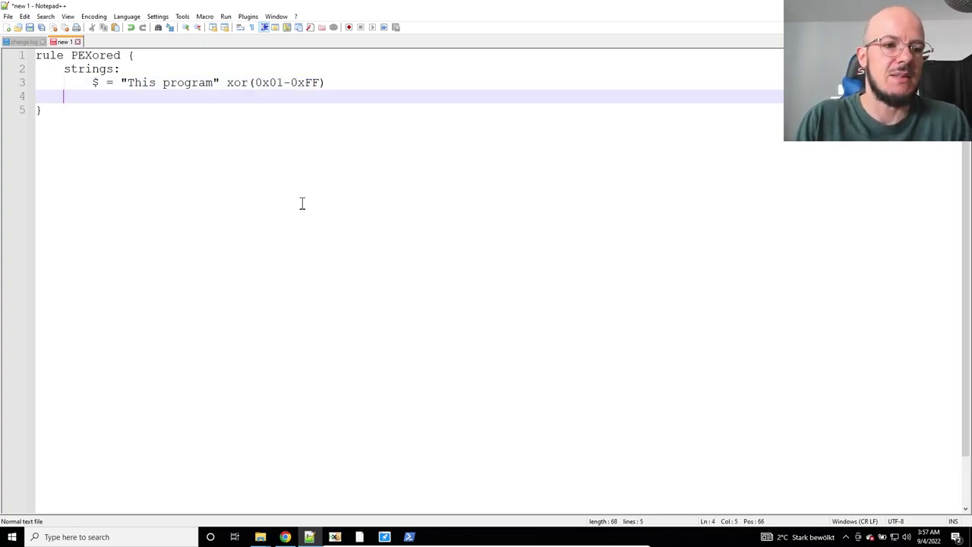
{"action": "key", "text": "BackSpace"}
{"action": "type", "text": "condition"}
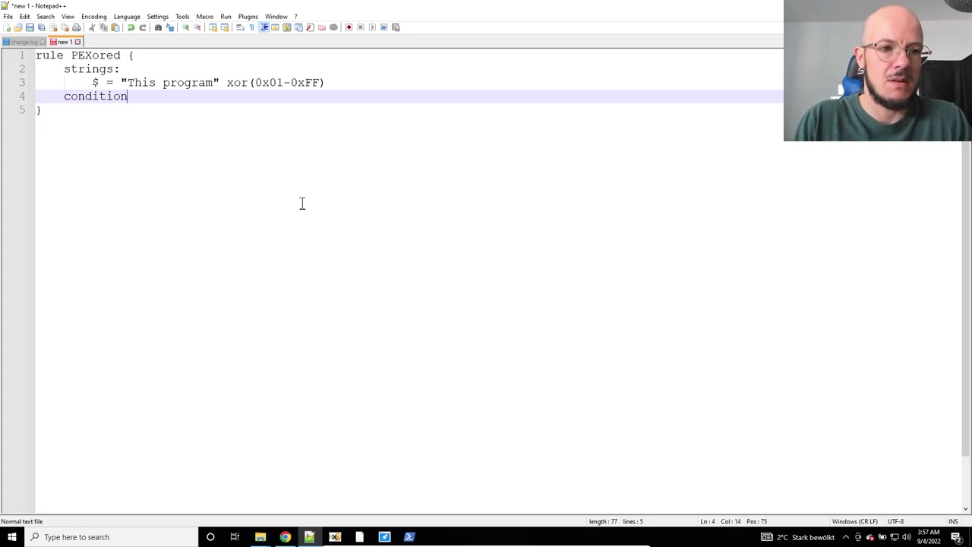
{"action": "type", "text": ":"}
{"action": "key", "text": "Return"}
{"action": "key", "text": "Tab"}
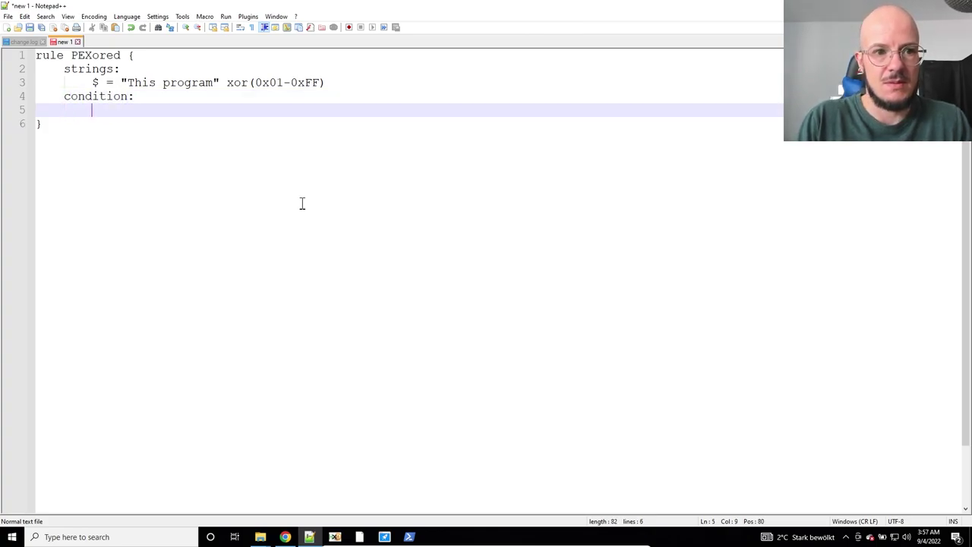
{"action": "type", "text": "all of them"}
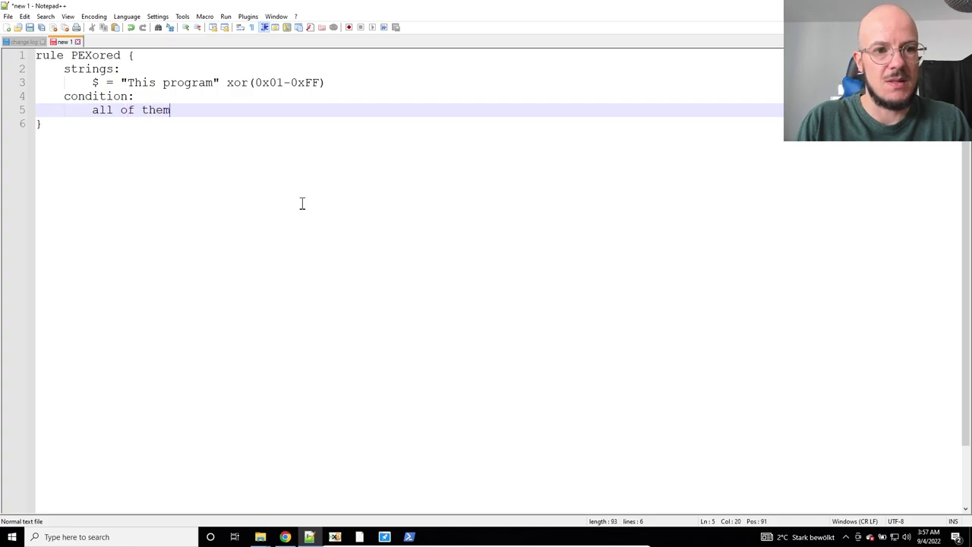
Save the rule as yarasignature.txt on the Desktop and close Notepad++.
{"action": "key", "text": "ctrl+s"}
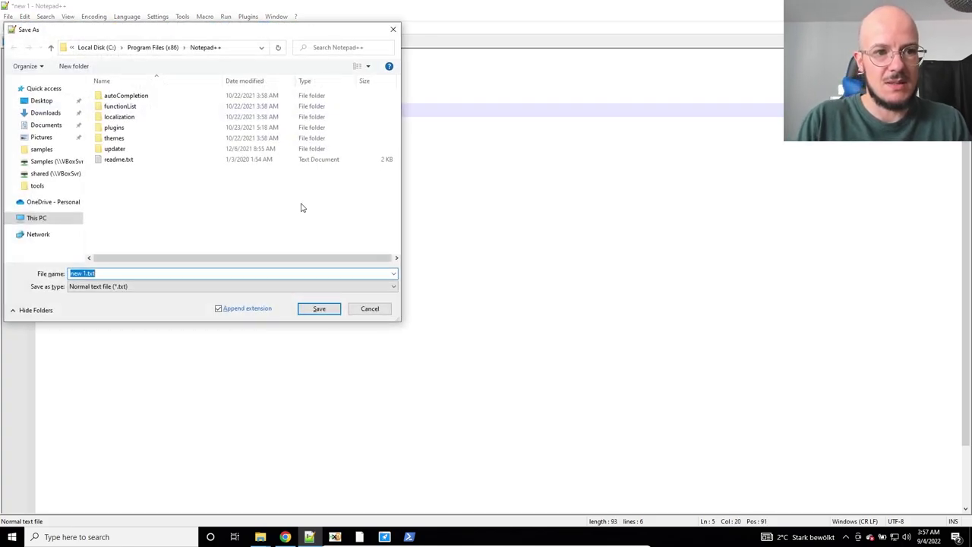
{"action": "type", "text": "yara"}
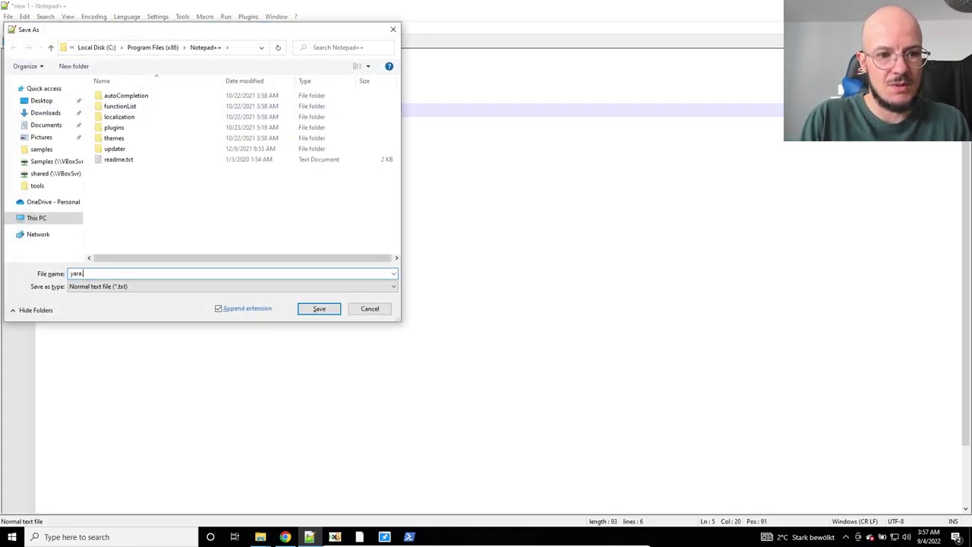
{"action": "type", "text": "sign"}
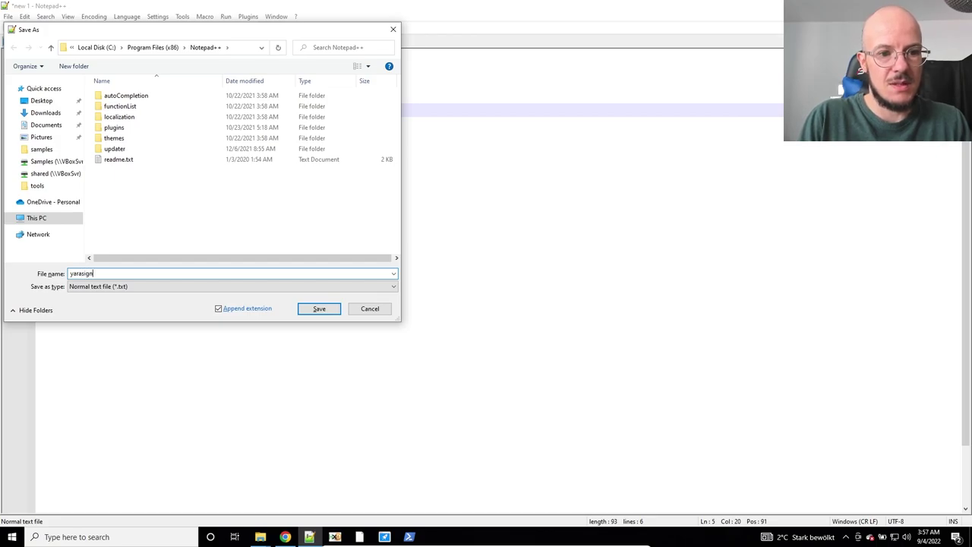
{"action": "type", "text": "ature.txt"}
{"action": "key", "text": "Return"}
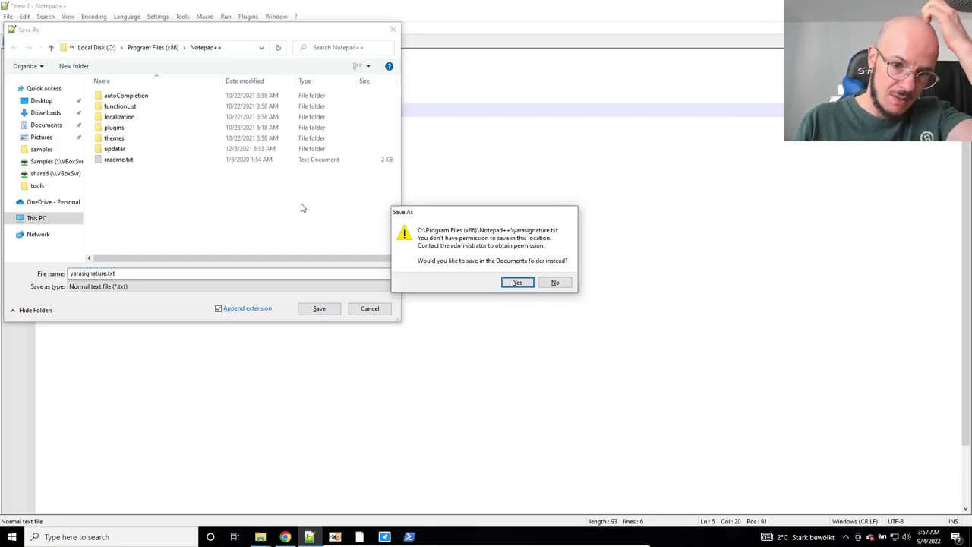
{"action": "left_click", "coordinate": [560, 281]}
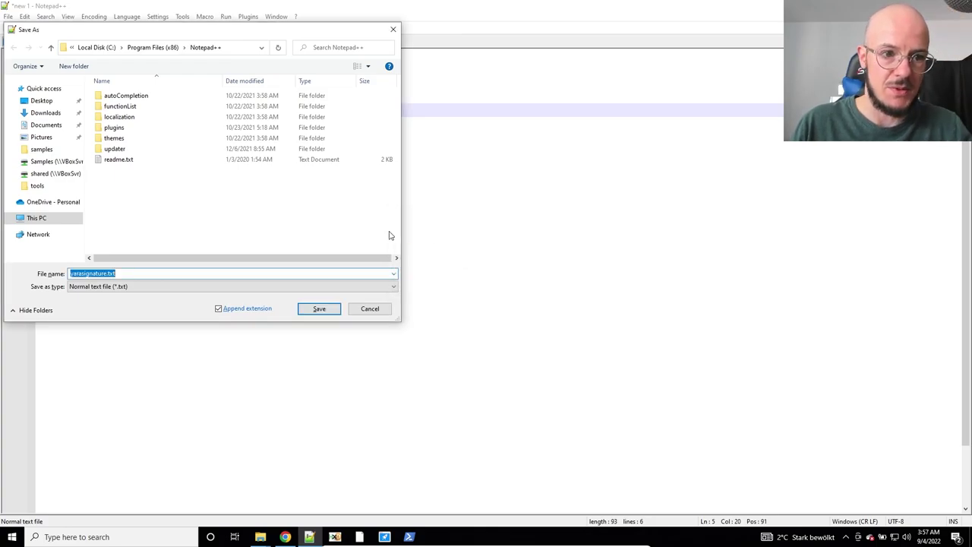
{"action": "left_click", "coordinate": [41, 100]}
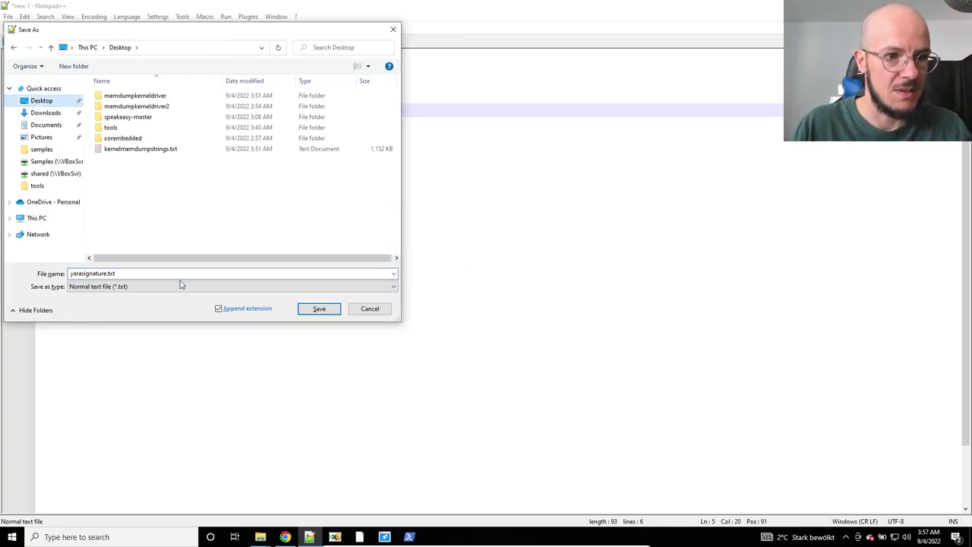
{"action": "left_click", "coordinate": [308, 308]}
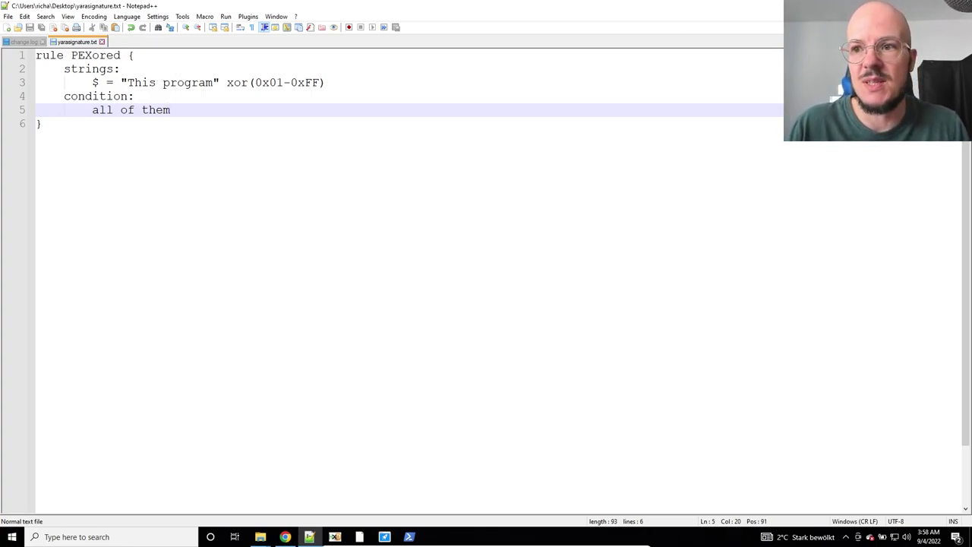
{"action": "left_click", "coordinate": [102, 41]}
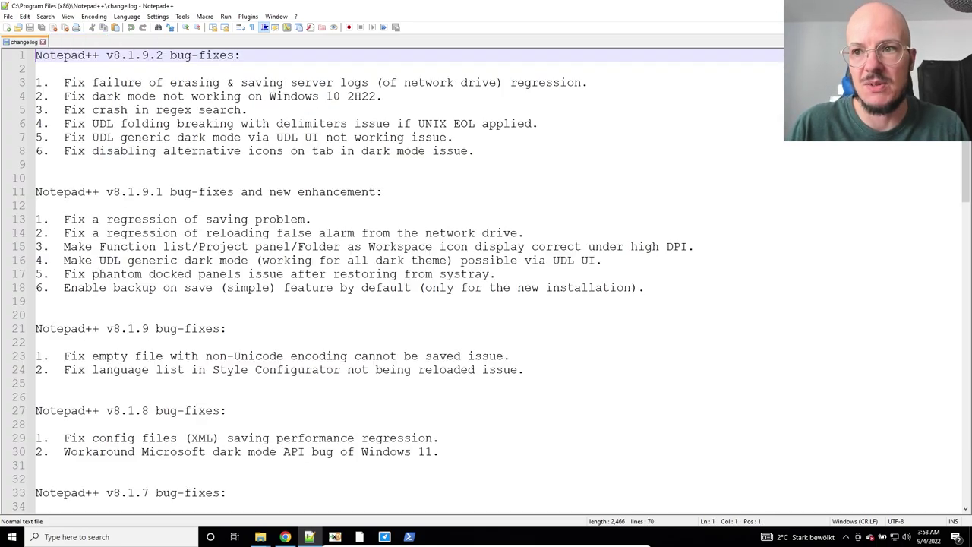
{"action": "key", "text": "alt+F4"}
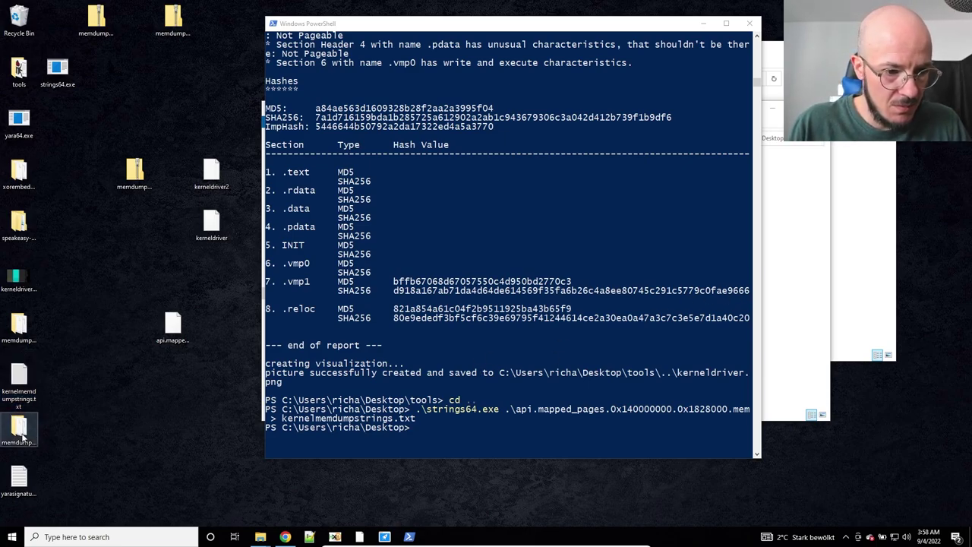
Extract memdumpusermode.zip on the Desktop and move emu.module.usermodesample.0x400000.mem from the extracted folder to the Desktop.
{"action": "left_click", "coordinate": [135, 173]}
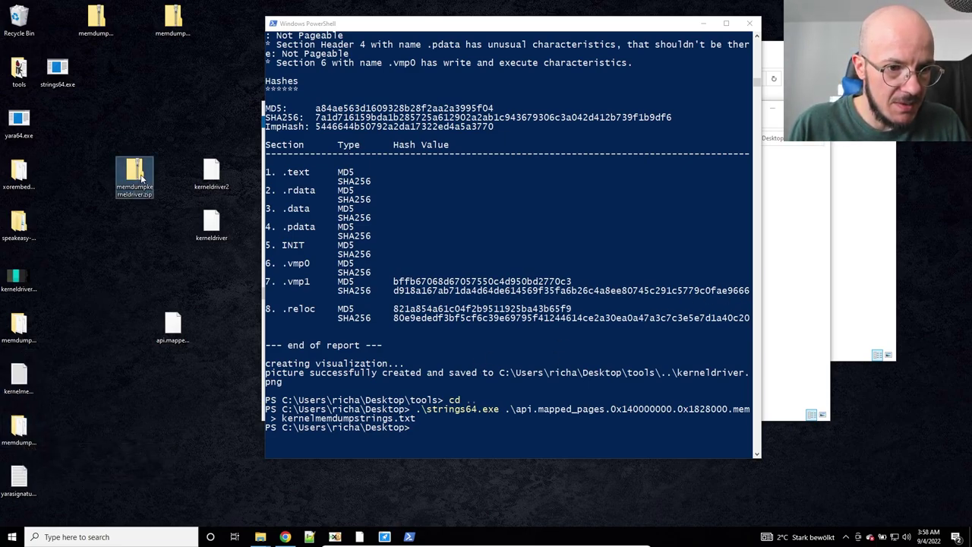
{"action": "left_click", "coordinate": [175, 28]}
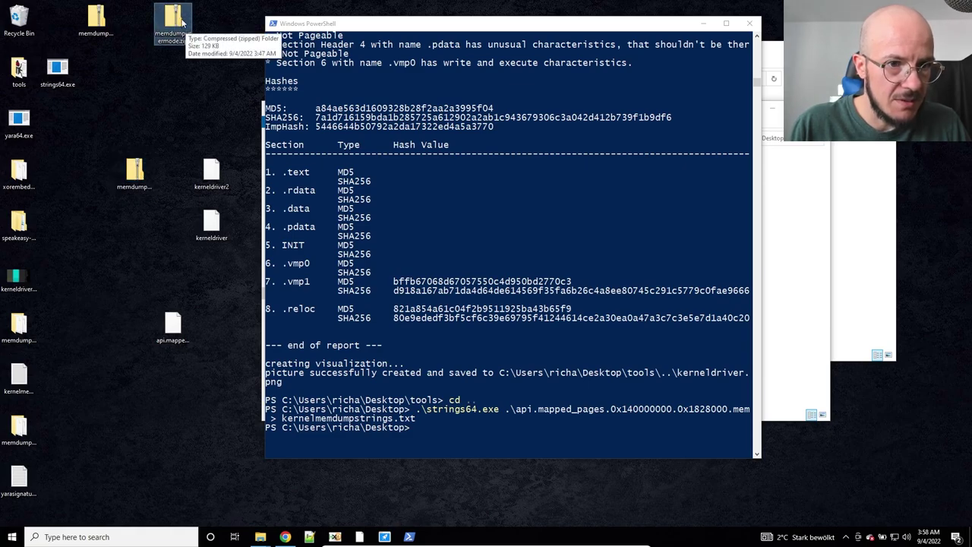
{"action": "right_click", "coordinate": [176, 30]}
{"action": "left_click", "coordinate": [210, 66]}
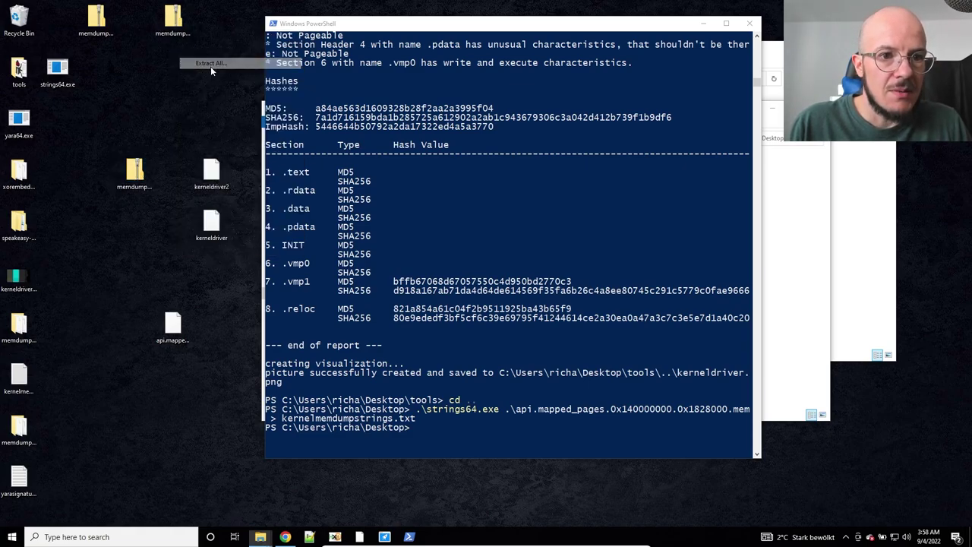
{"action": "left_click", "coordinate": [576, 365]}
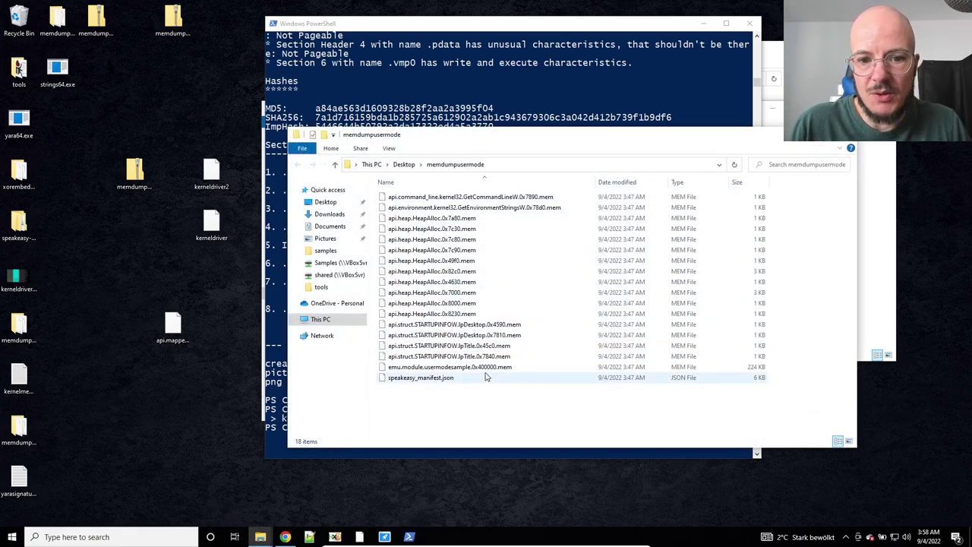
{"action": "left_click", "coordinate": [480, 368]}
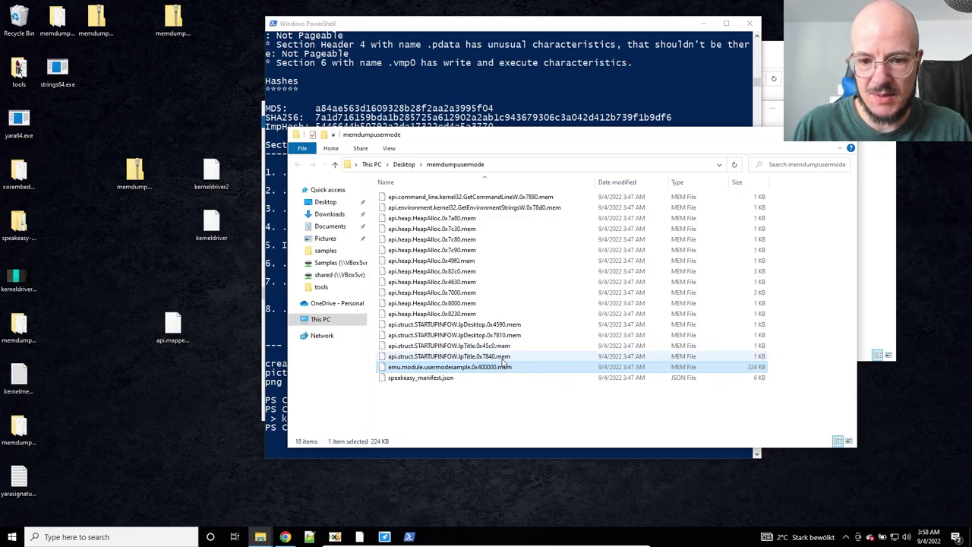
{"action": "left_click_drag", "start_coordinate": [427, 372], "coordinate": [145, 433]}
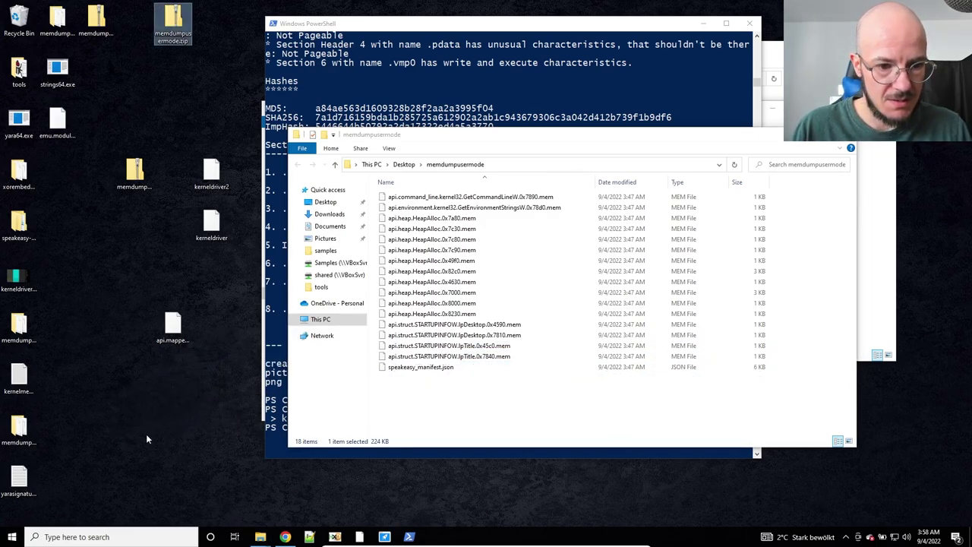
Switch to PowerShell and scan emu.module.usermodesample.0x400000.mem with yara64.exe using the yarasignature.txt rule file.
{"action": "left_click", "coordinate": [489, 94]}
{"action": "type", "text": ".\\yara64.exe"}
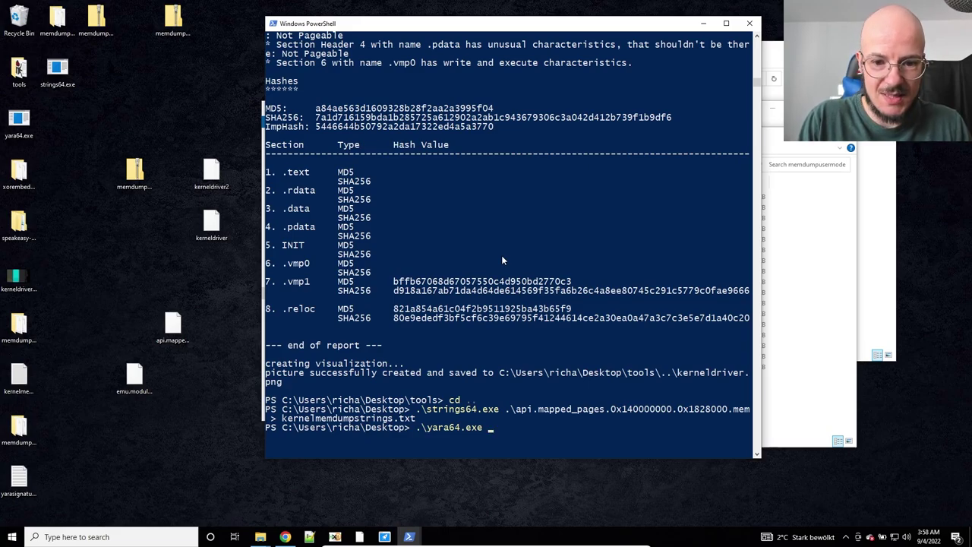
{"action": "type", "text": " sig"}
{"action": "key", "text": "BackSpace"}
{"action": "key", "text": "BackSpace"}
{"action": "key", "text": "BackSpace"}
{"action": "type", "text": "zara"}
{"action": "key", "text": "BackSpace"}
{"action": "key", "text": "BackSpace"}
{"action": "key", "text": "BackSpace"}
{"action": "key", "text": "BackSpace"}
{"action": "type", "text": "yar"}
{"action": "key", "text": "Tab"}
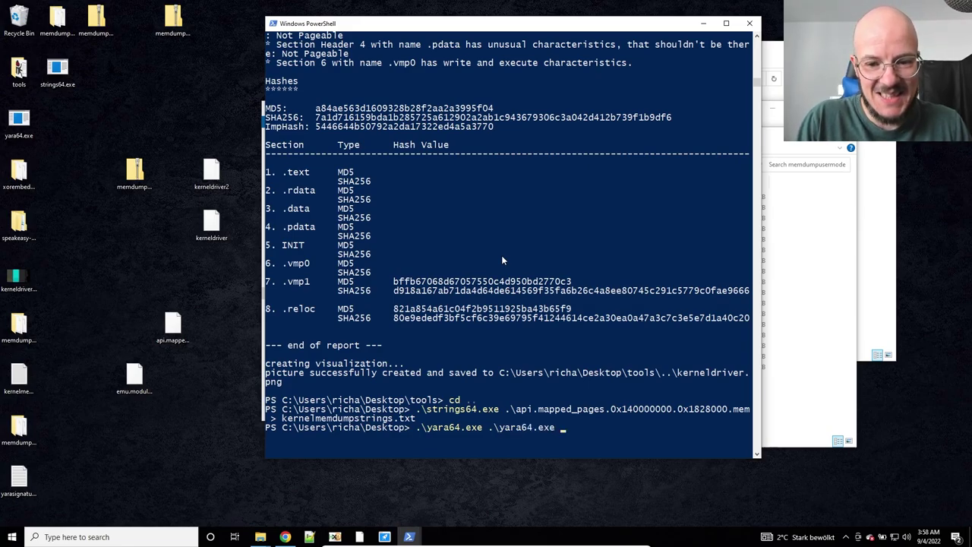
{"action": "key", "text": "BackSpace"}
{"action": "key", "text": "BackSpace"}
{"action": "key", "text": "BackSpace"}
{"action": "key", "text": "BackSpace"}
{"action": "key", "text": "BackSpace"}
{"action": "key", "text": "BackSpace"}
{"action": "type", "text": "si"}
{"action": "key", "text": "Tab"}
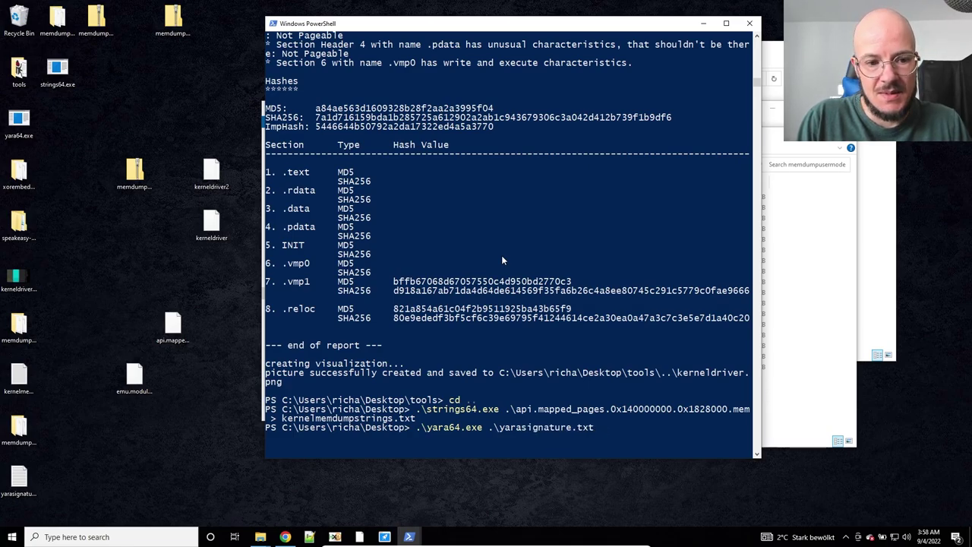
{"action": "type", "text": ".\\em"}
{"action": "key", "text": "Tab"}
{"action": "key", "text": "Return"}
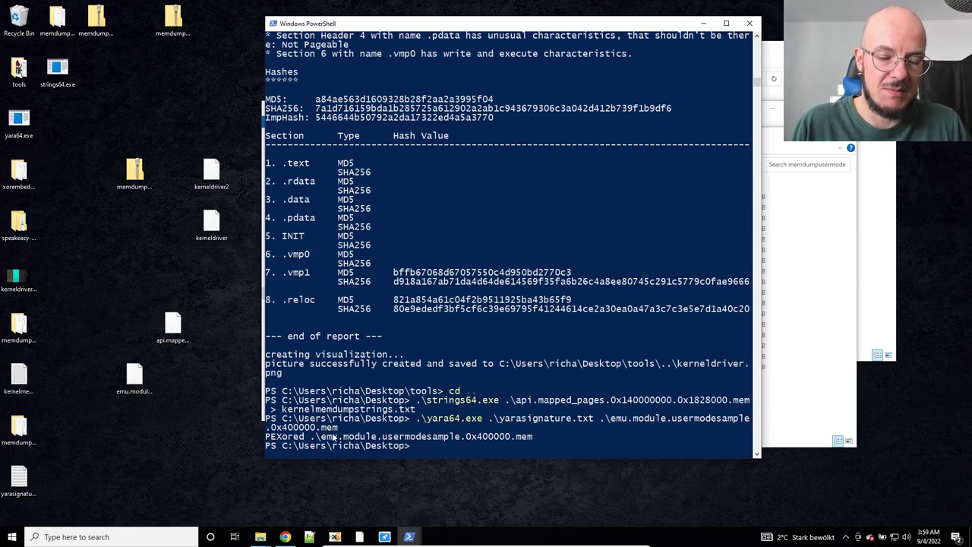
Repeat the YARA scan of the user-mode memory dump with the -s option to print the matching strings.
{"action": "key", "text": "Up"}
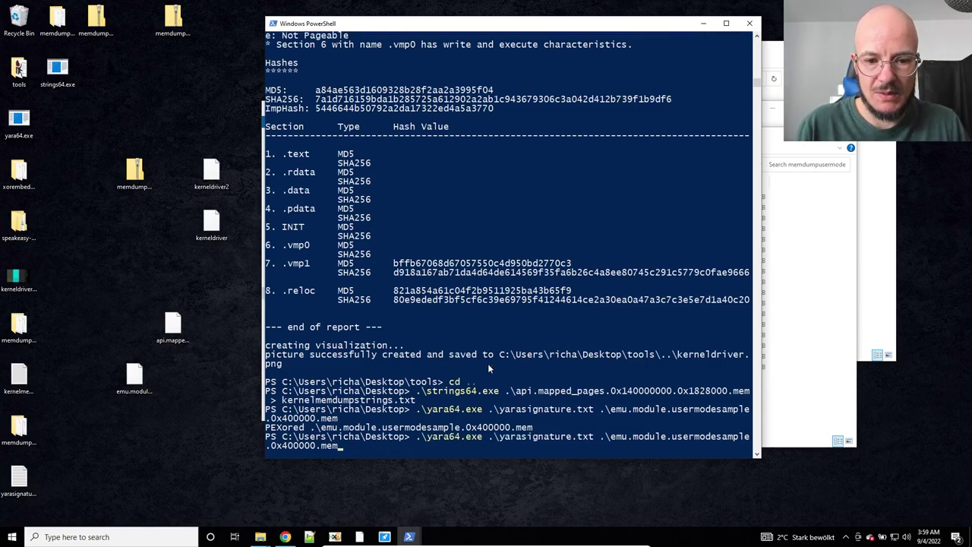
{"action": "type", "text": "-s"}
{"action": "key", "text": "Return"}
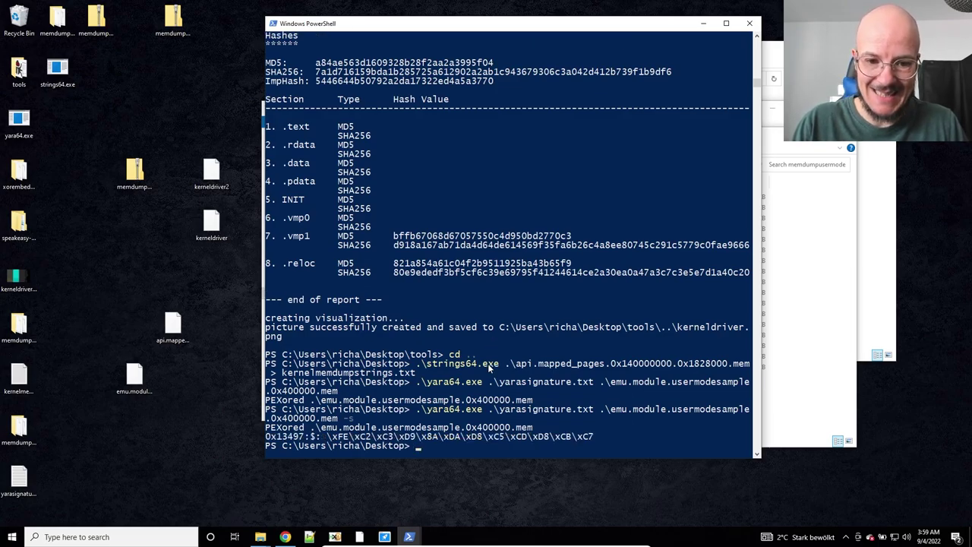
Copy the match offset 13497 from the scan output, open the user-mode dump in HxD and go to that offset.
{"action": "left_click_drag", "start_coordinate": [304, 438], "coordinate": [278, 438]}
{"action": "right_click", "coordinate": [277, 438]}
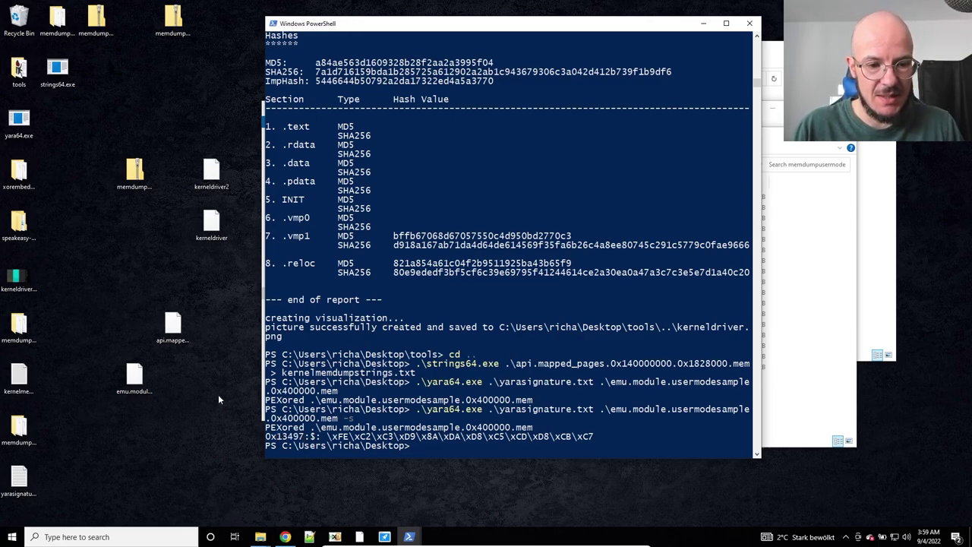
{"action": "left_click", "coordinate": [334, 537]}
{"action": "left_click_drag", "start_coordinate": [154, 401], "coordinate": [463, 315]}
{"action": "left_click", "coordinate": [372, 82]}
{"action": "mouse_move", "coordinate": [389, 82]}
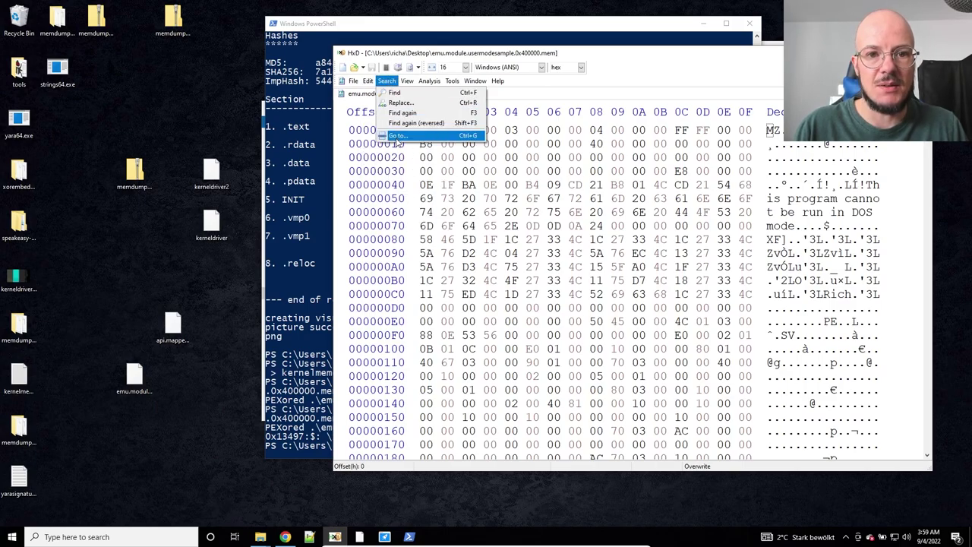
{"action": "left_click", "coordinate": [399, 141]}
{"action": "key", "text": "ctrl+v"}
{"action": "left_click", "coordinate": [628, 309]}
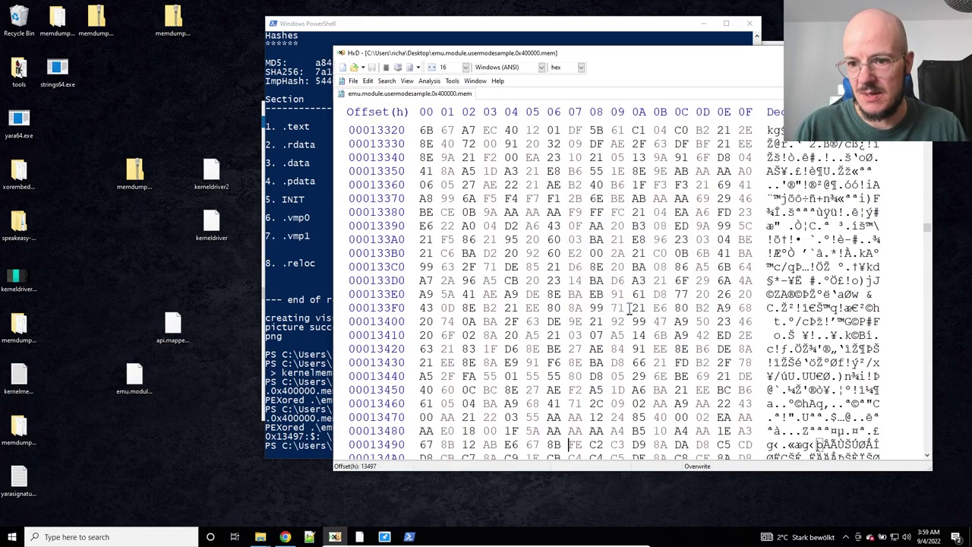
Examine the XOR-encoded DOS stub string at offset 13497 and the encoded bytes surrounding it, selecting them in the dump.
{"action": "scroll", "coordinate": [851, 403], "scroll_direction": "down", "scroll_amount": 3}
{"action": "left_click_drag", "start_coordinate": [818, 321], "coordinate": [845, 348]}
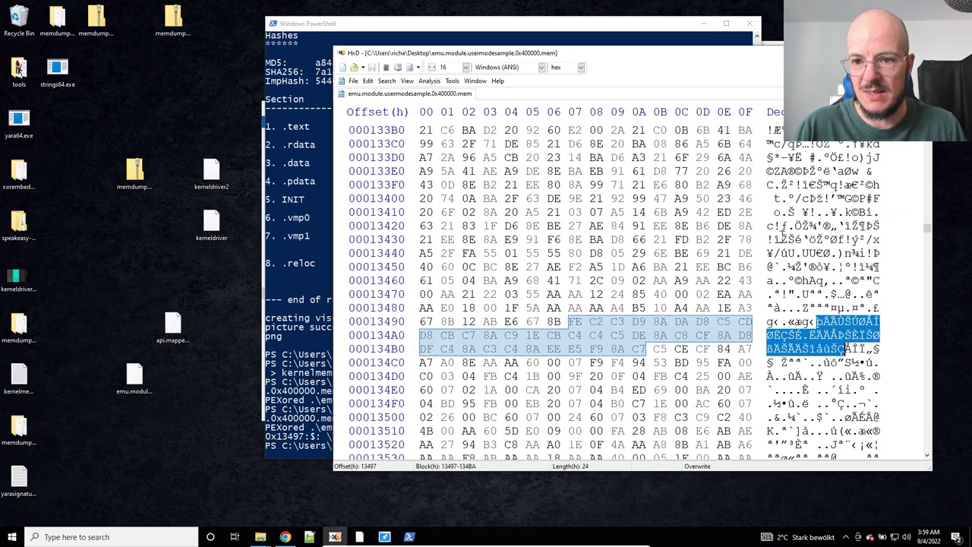
{"action": "left_click_drag", "start_coordinate": [767, 253], "coordinate": [889, 416]}
{"action": "scroll", "coordinate": [778, 384], "scroll_direction": "up", "scroll_amount": 4}
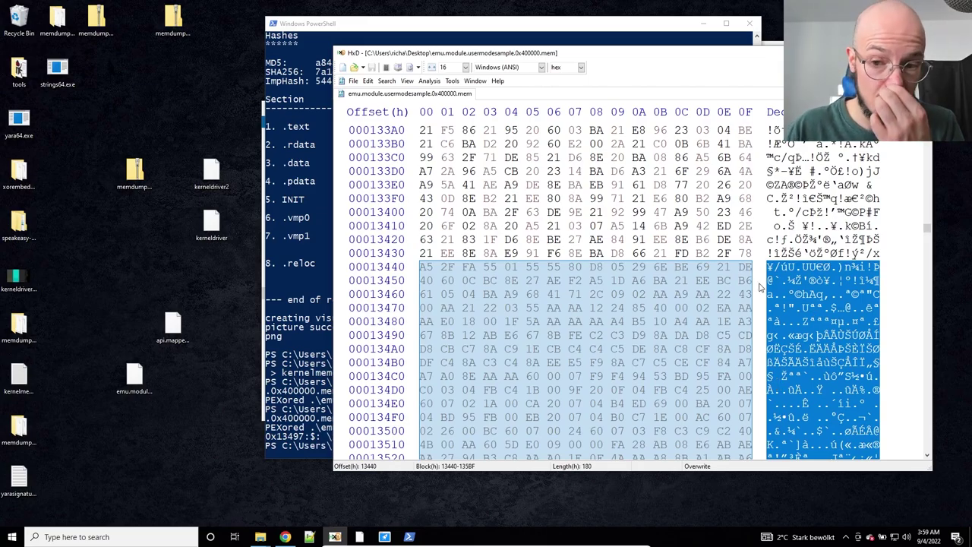
{"action": "scroll", "coordinate": [783, 332], "scroll_direction": "down", "scroll_amount": 3}
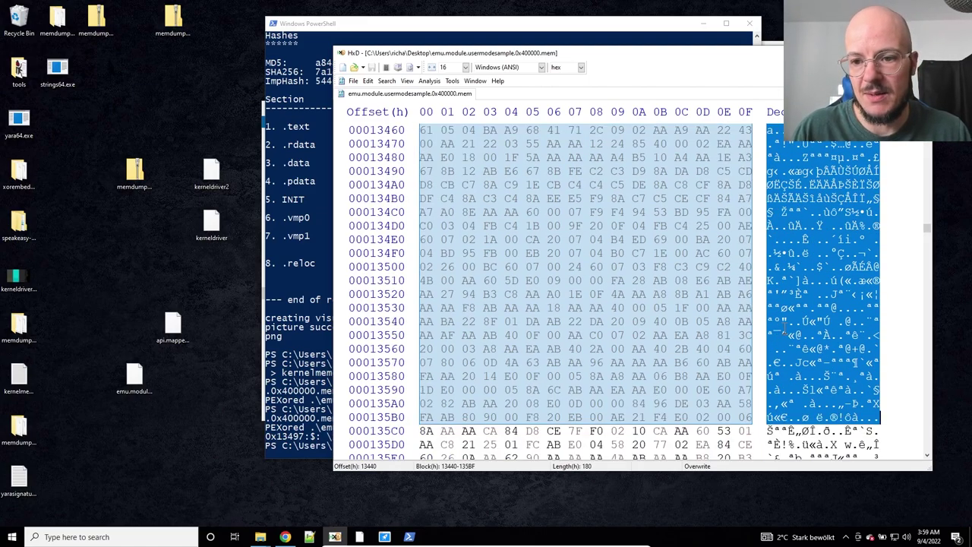
{"action": "scroll", "coordinate": [784, 325], "scroll_direction": "up", "scroll_amount": 5}
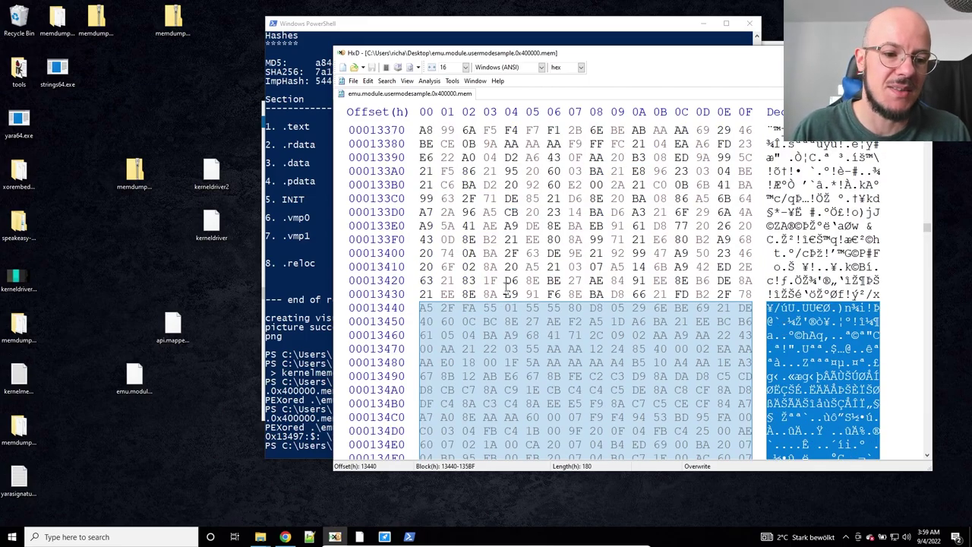
Switch back to PowerShell and scan the original packed file usermodesample with yara64.exe and yarasignature.txt, without the -s option.
{"action": "left_click", "coordinate": [285, 282]}
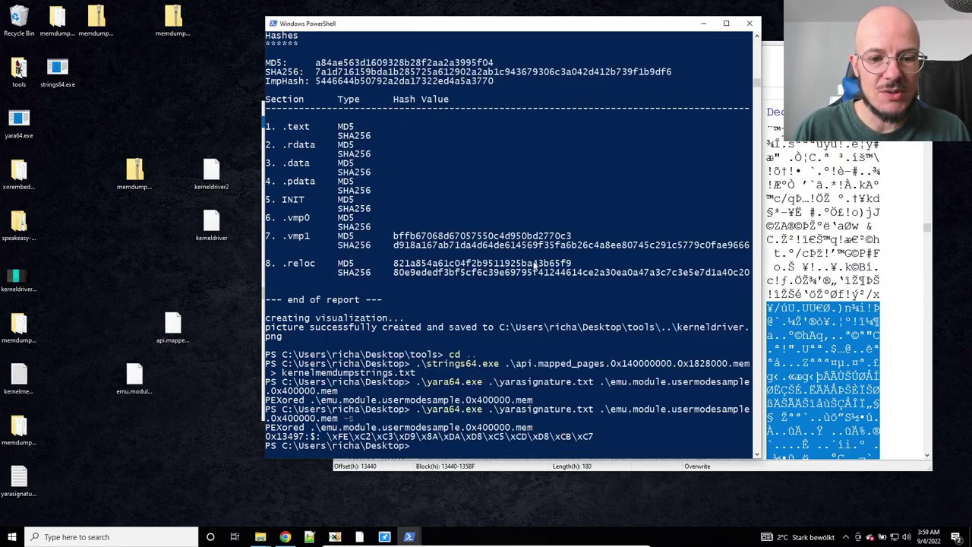
{"action": "key", "text": "Up"}
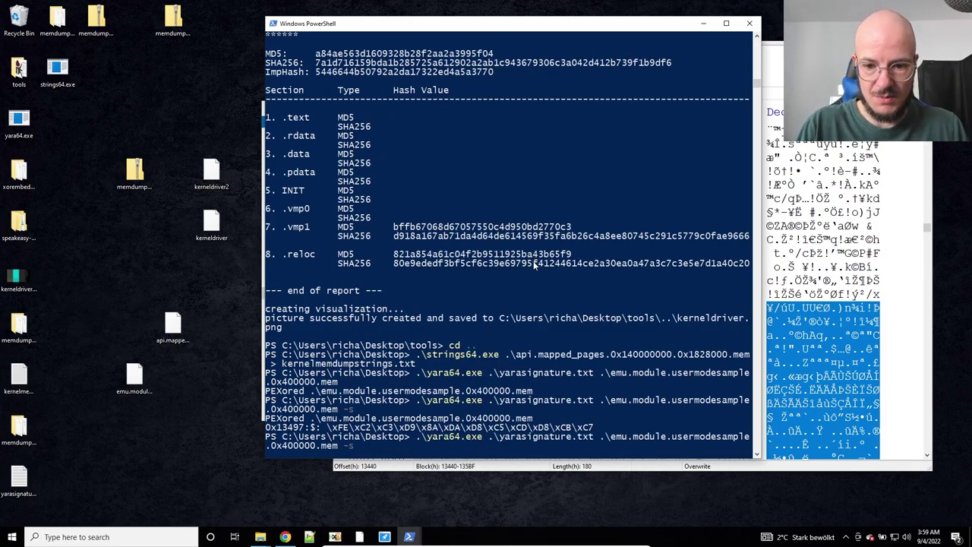
{"action": "key", "text": "BackSpace"}
{"action": "key", "text": "BackSpace"}
{"action": "key", "text": "BackSpace"}
{"action": "key", "text": "BackSpace"}
{"action": "key", "text": "BackSpace"}
{"action": "key", "text": "BackSpace"}
{"action": "key", "text": "BackSpace"}
{"action": "key", "text": "BackSpace"}
{"action": "key", "text": "BackSpace"}
{"action": "key", "text": "BackSpace"}
{"action": "key", "text": "BackSpace"}
{"action": "key", "text": "BackSpace"}
{"action": "key", "text": "BackSpace"}
{"action": "key", "text": "BackSpace"}
{"action": "key", "text": "BackSpace"}
{"action": "key", "text": "BackSpace"}
{"action": "key", "text": "BackSpace"}
{"action": "key", "text": "BackSpace"}
{"action": "key", "text": "BackSpace"}
{"action": "key", "text": "BackSpace"}
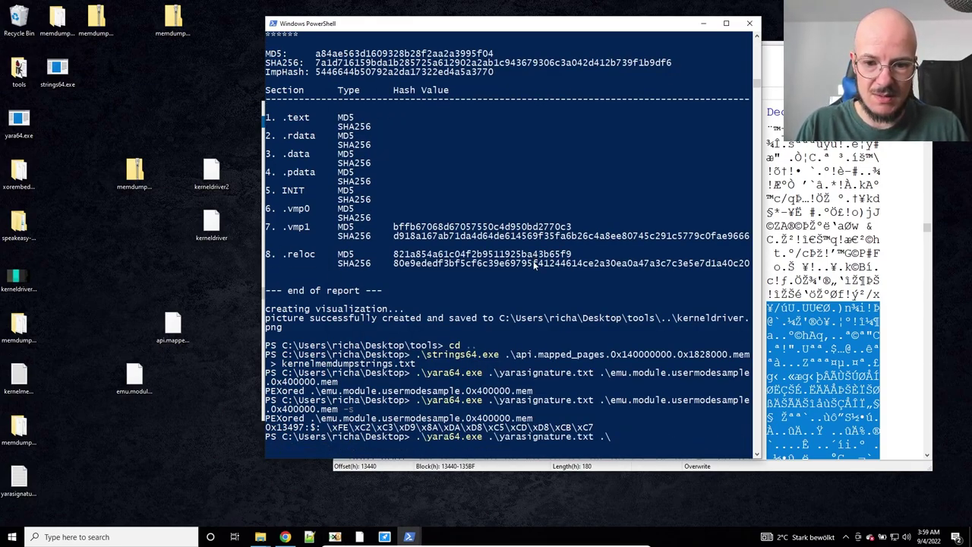
{"action": "key", "text": "BackSpace"}
{"action": "type", "text": ".\\usermodesample"}
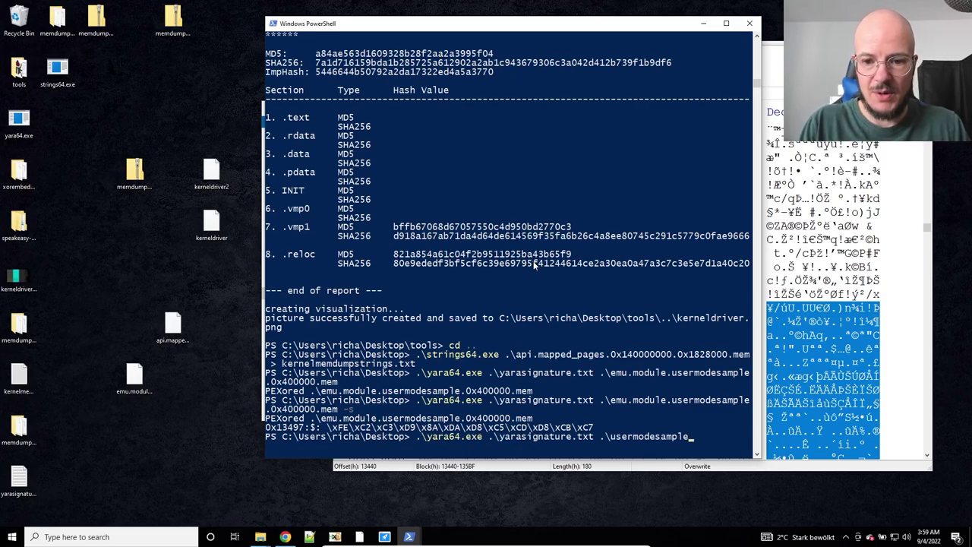
{"action": "key", "text": "Return"}
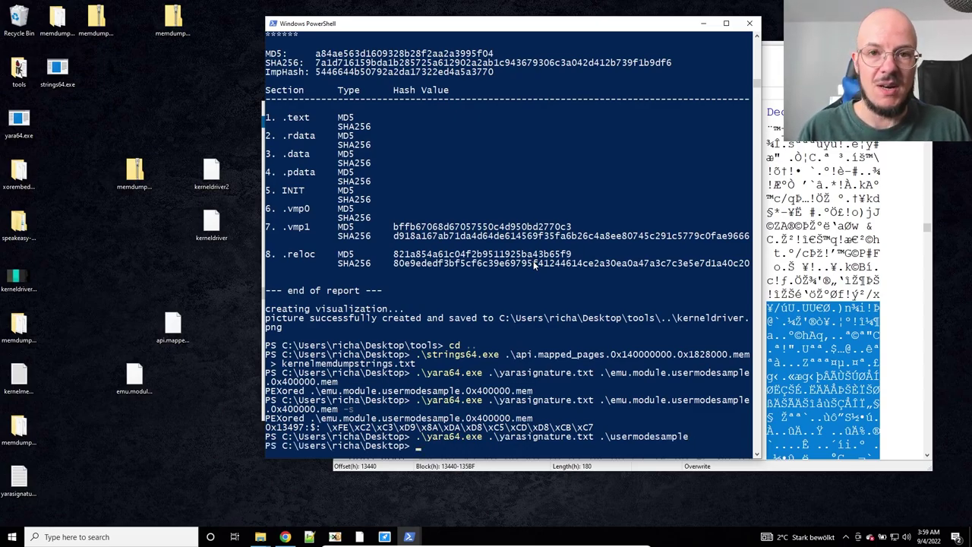